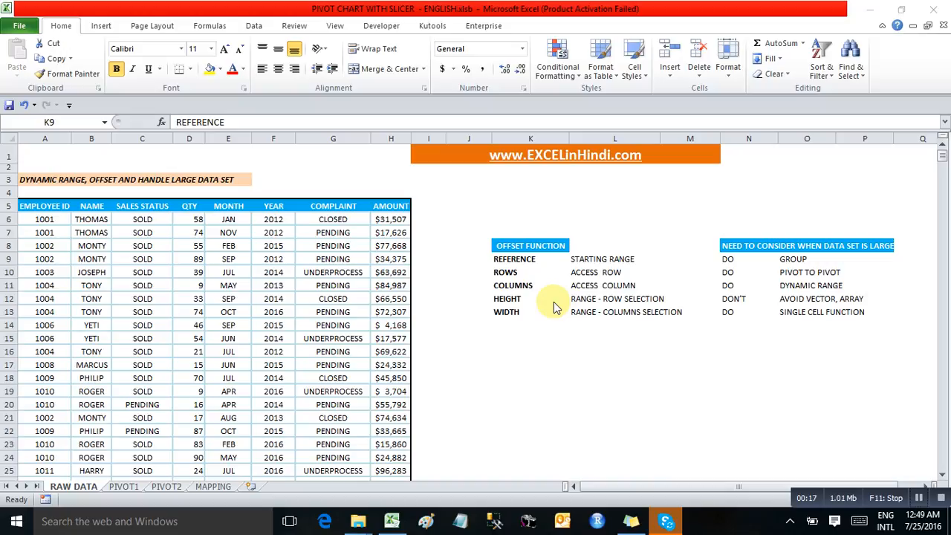
- Enter the formula =OFFSET($A$5,0,0) in cell K17, using the EMPLOYEE ID header as the absolute starting reference
{"action": "left_click", "coordinate": [520, 364]}
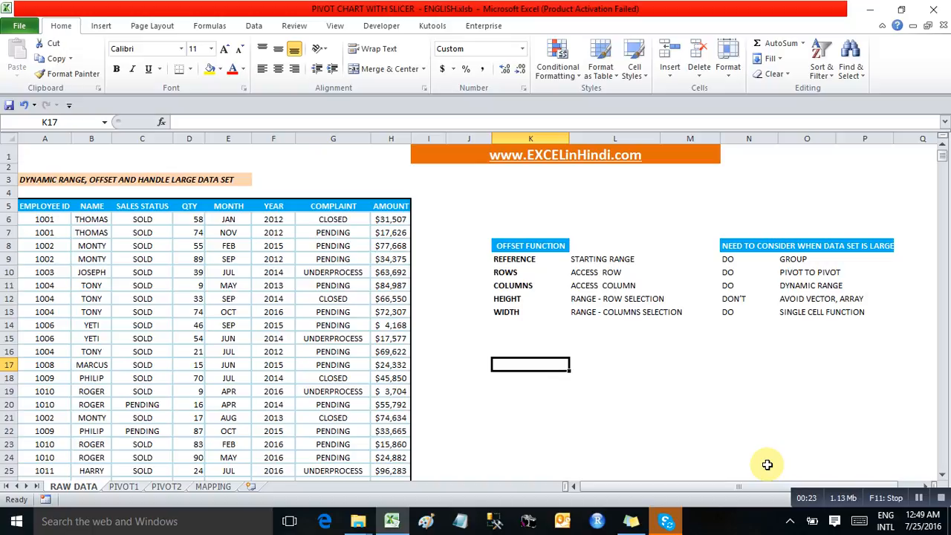
{"action": "type", "text": "="}
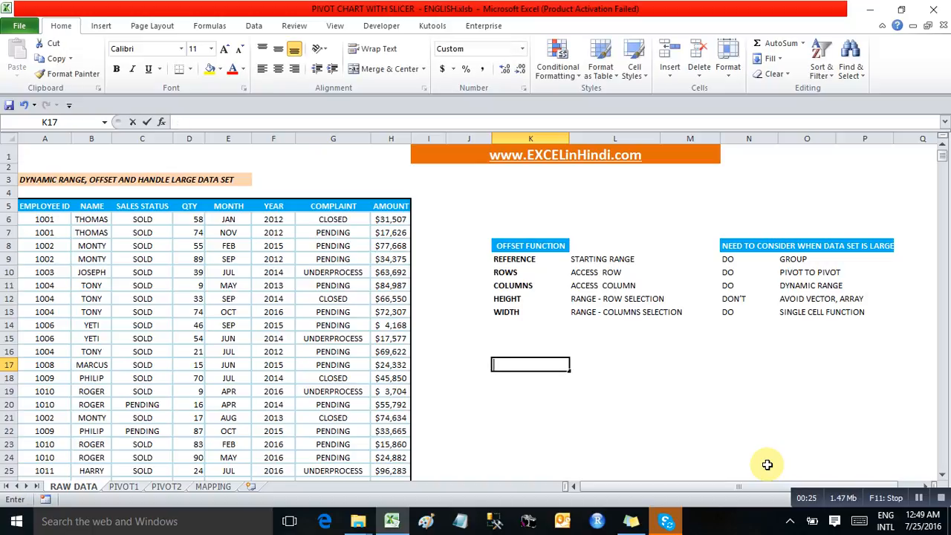
{"action": "type", "text": "OFFSET("}
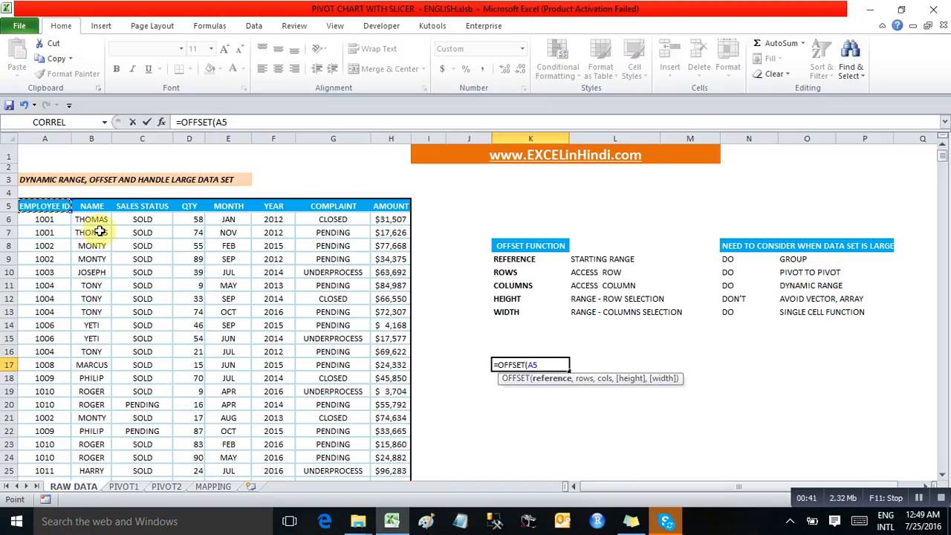
{"action": "left_click", "coordinate": [220, 122]}
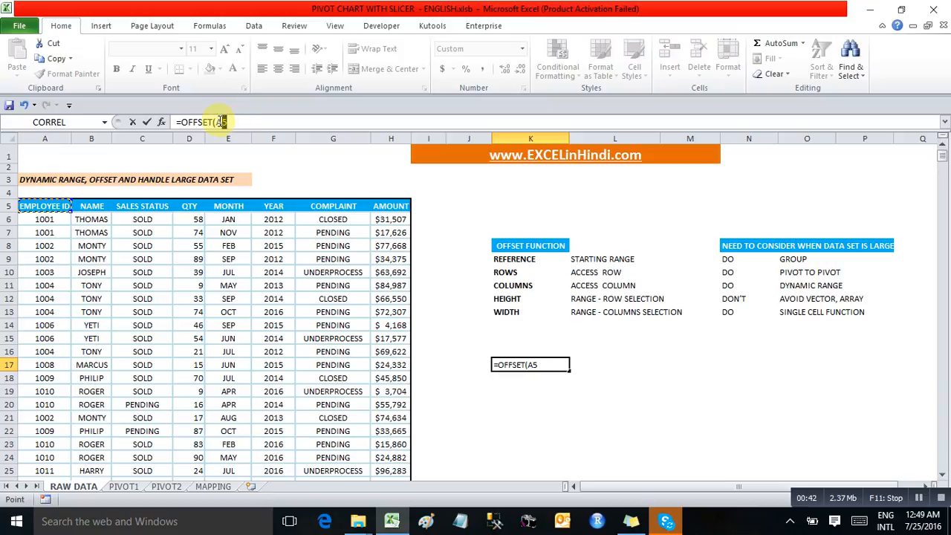
{"action": "double_click", "coordinate": [221, 122]}
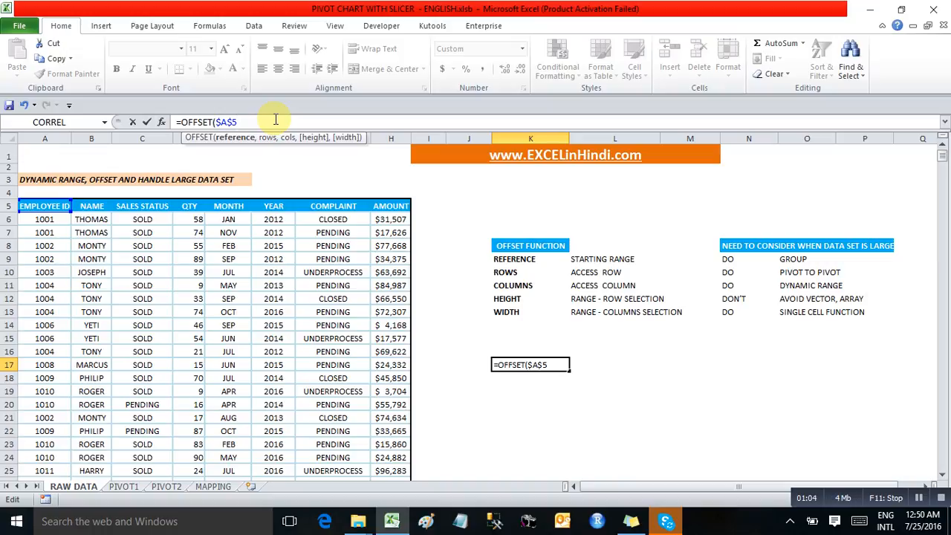
{"action": "type", "text": ",0"}
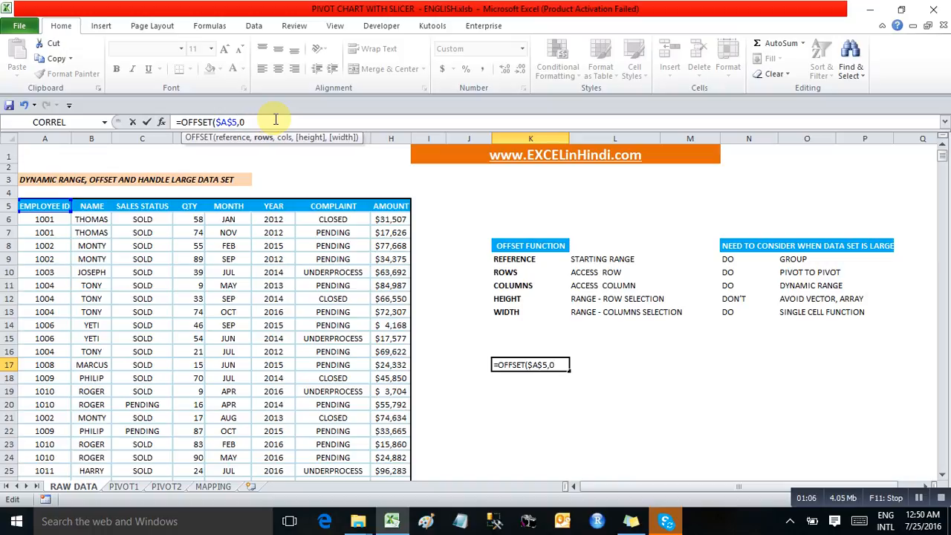
{"action": "type", "text": ",0"}
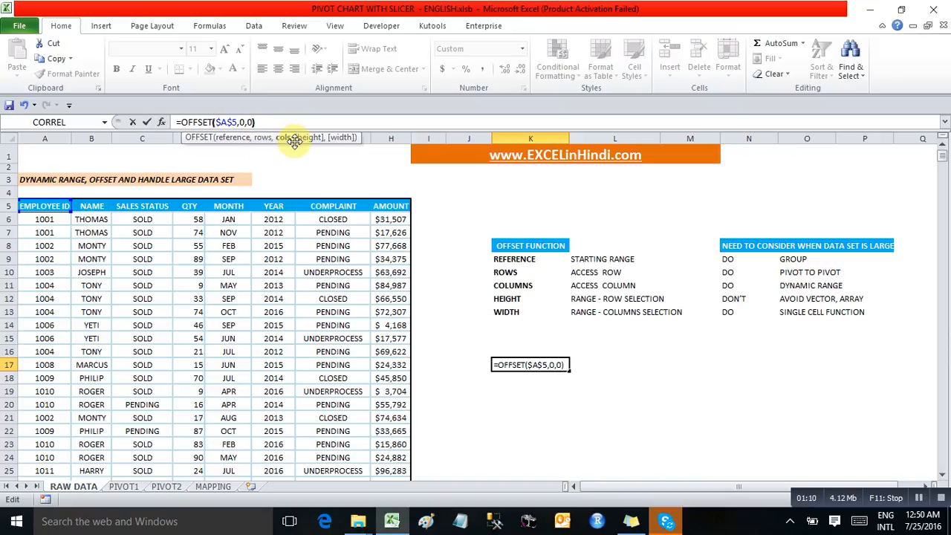
{"action": "key", "text": "ctrl+Return"}
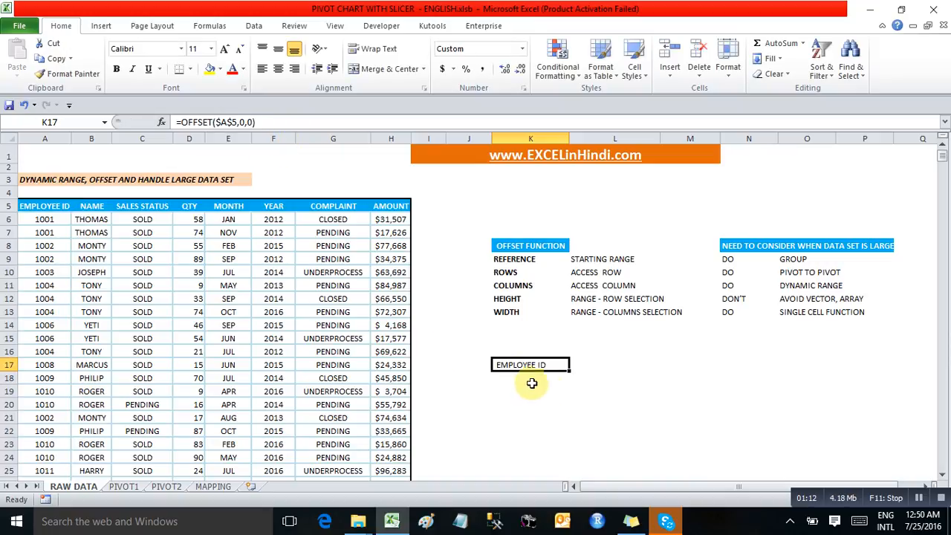
- Set the rows argument of the OFFSET formula in K17 to 1 and apply the General number format to the cell
{"action": "left_click", "coordinate": [43, 206]}
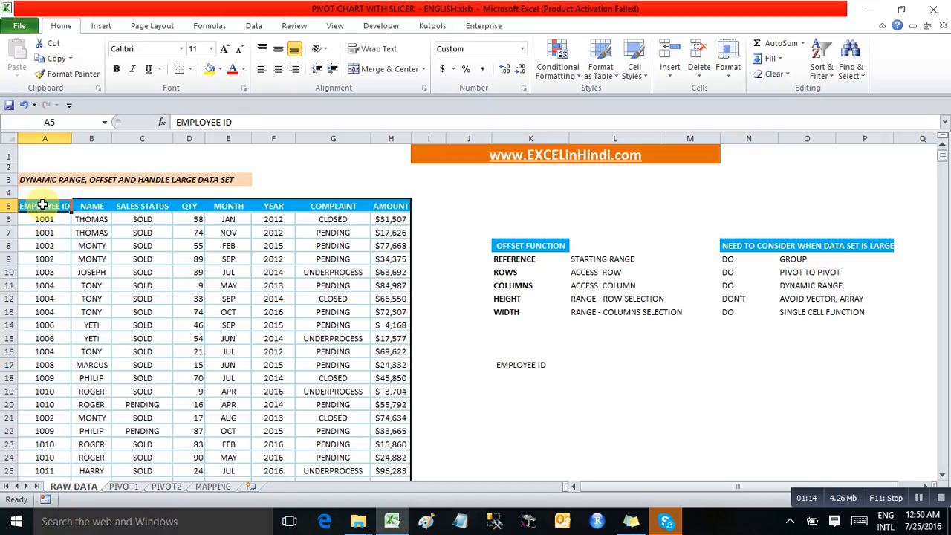
{"action": "left_click", "coordinate": [52, 219]}
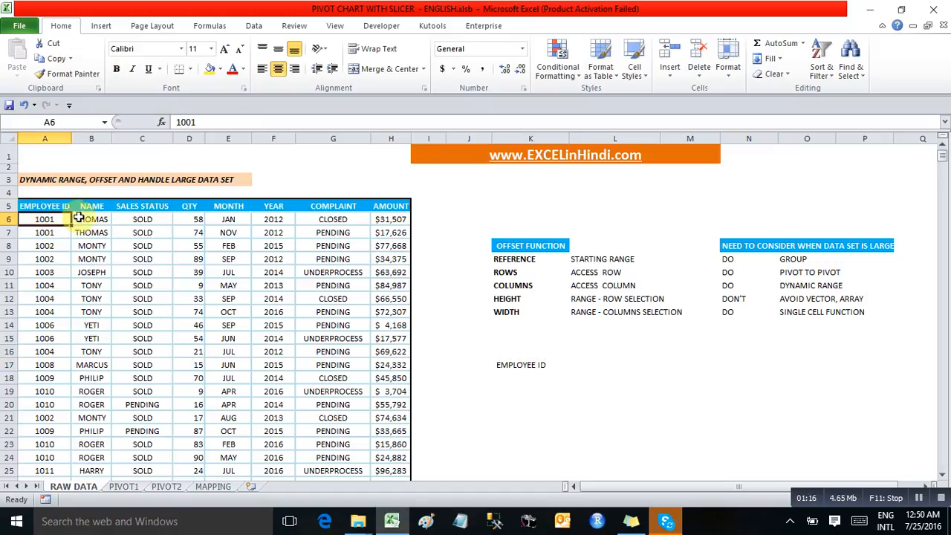
{"action": "left_click", "coordinate": [513, 365]}
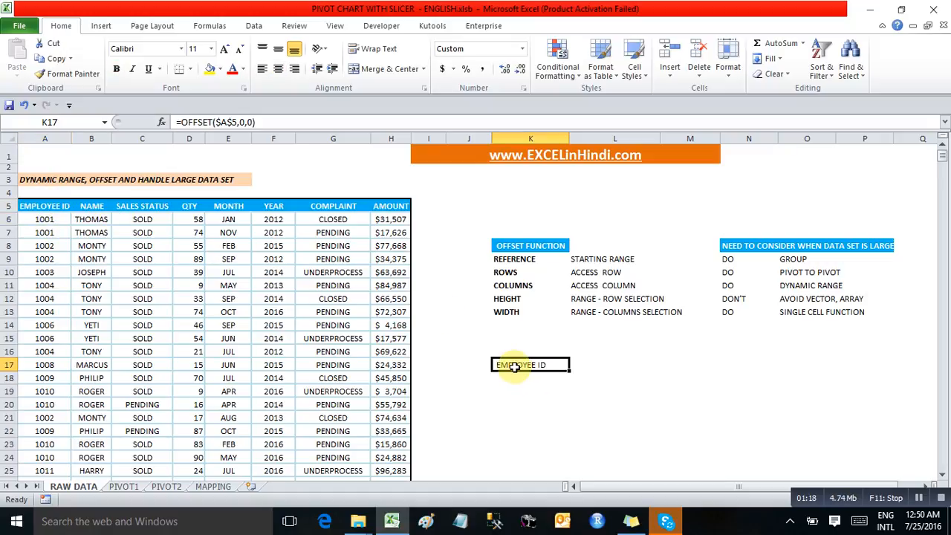
{"action": "double_click", "coordinate": [242, 122]}
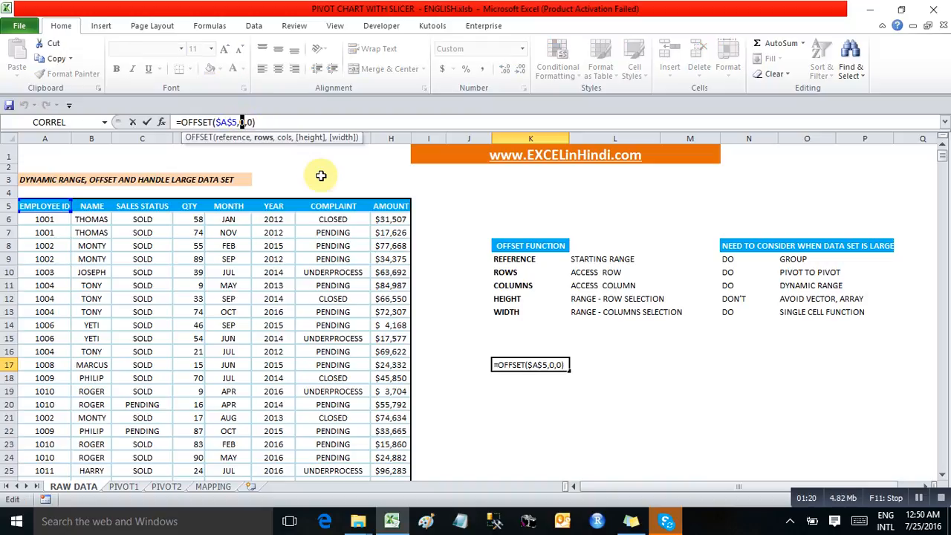
{"action": "type", "text": "1"}
{"action": "key", "text": "Return"}
{"action": "key", "text": "Up"}
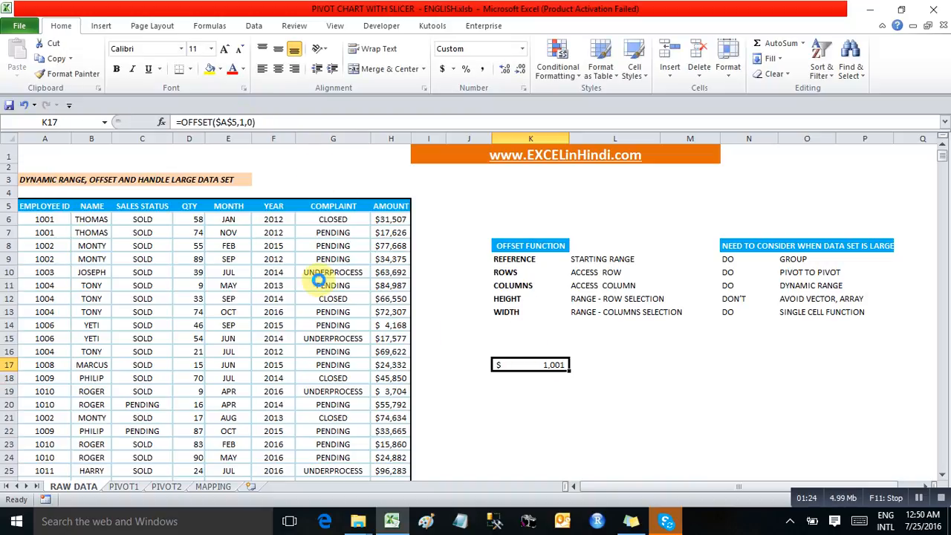
{"action": "key", "text": "ctrl+shift+grave"}
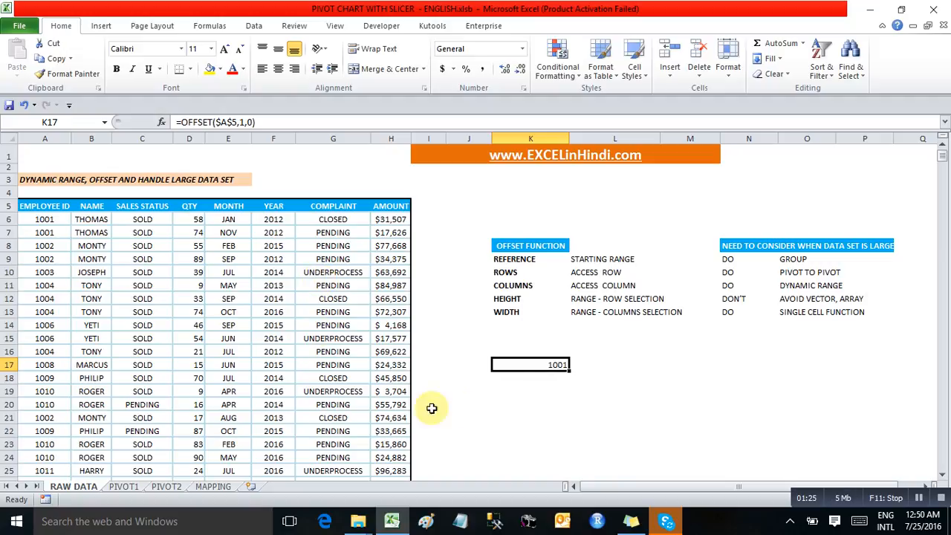
- Change the OFFSET formula in K17 to 0 rows and 1 column, and compare its result with header cell B5
{"action": "left_click", "coordinate": [46, 220]}
{"action": "left_click", "coordinate": [556, 364]}
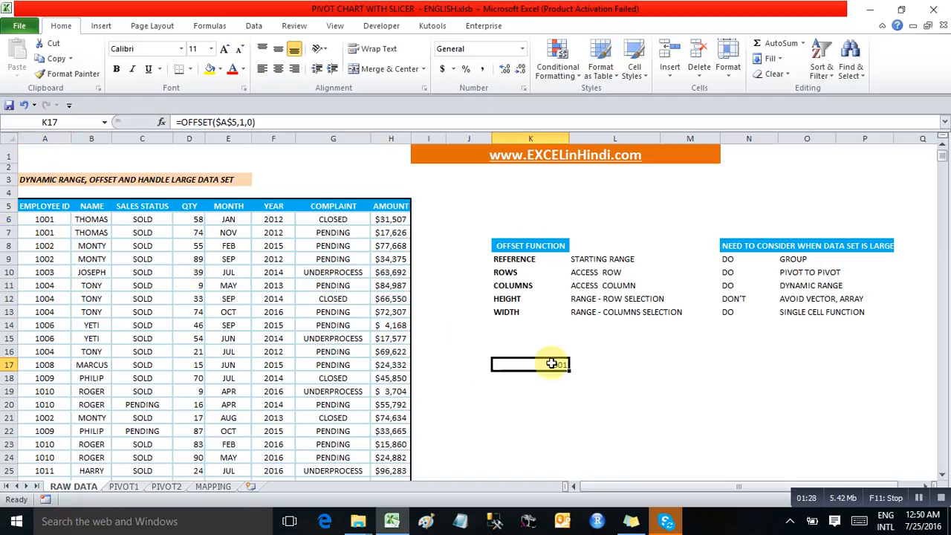
{"action": "double_click", "coordinate": [251, 123]}
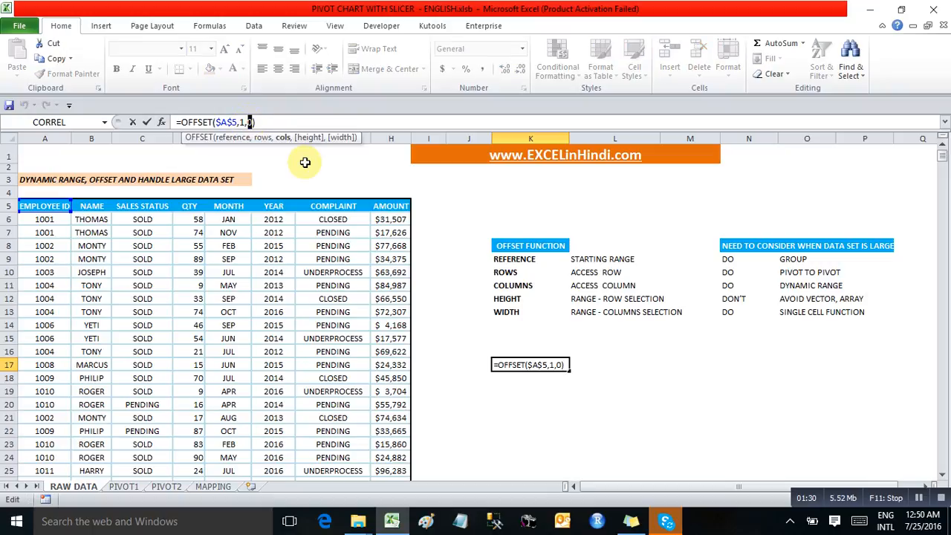
{"action": "key", "text": "Left"}
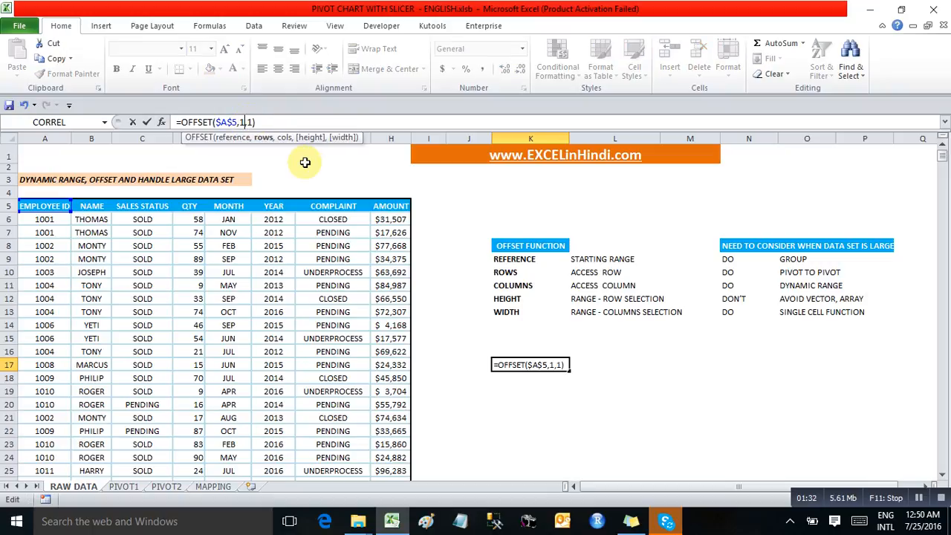
{"action": "key", "text": "Return"}
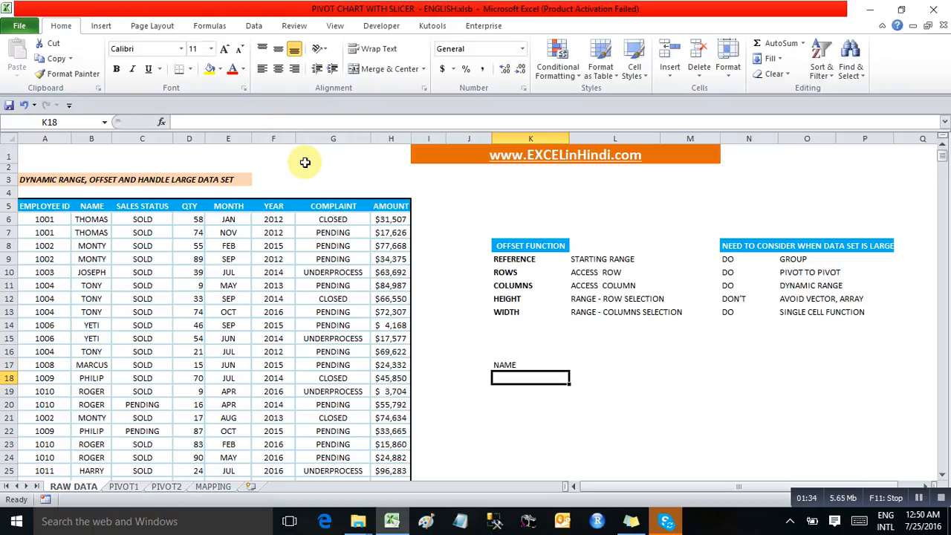
{"action": "key", "text": "Up"}
{"action": "left_click", "coordinate": [93, 208]}
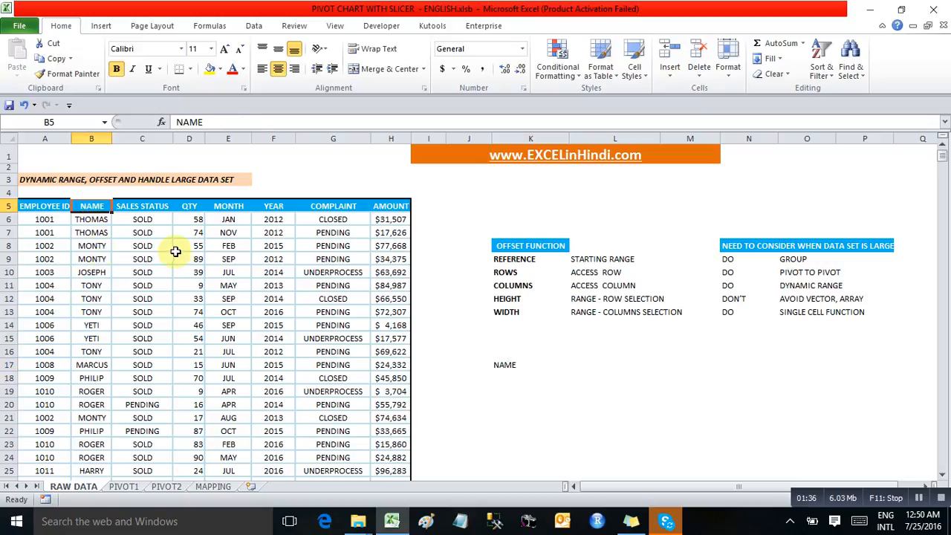
{"action": "left_click", "coordinate": [512, 365]}
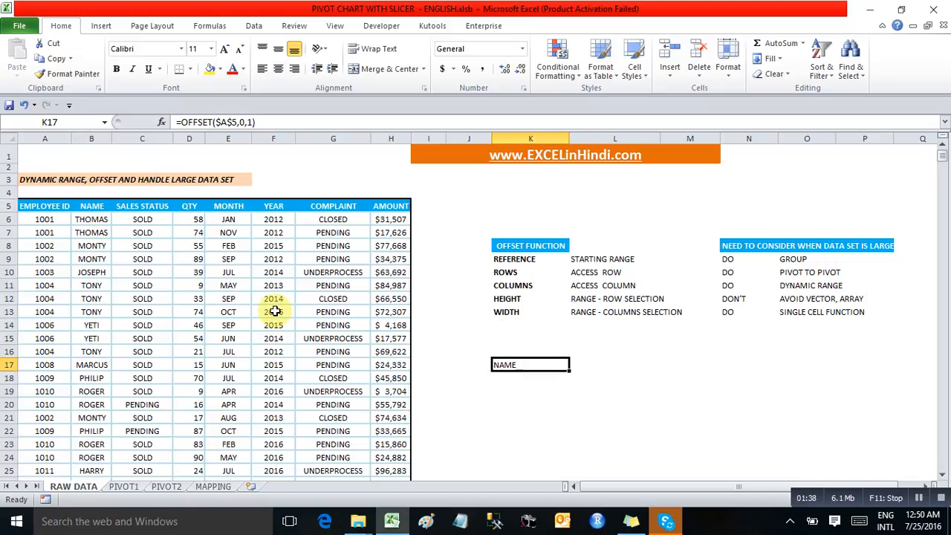
- Change the OFFSET formula in K17 to 4 rows and 3 columns so that it targets cell D9
{"action": "left_click", "coordinate": [196, 260]}
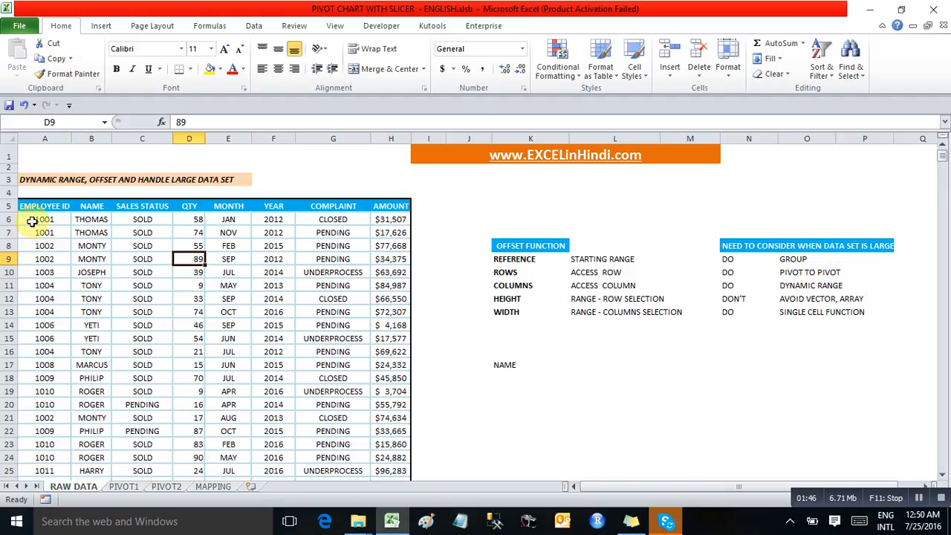
{"action": "left_click", "coordinate": [510, 364]}
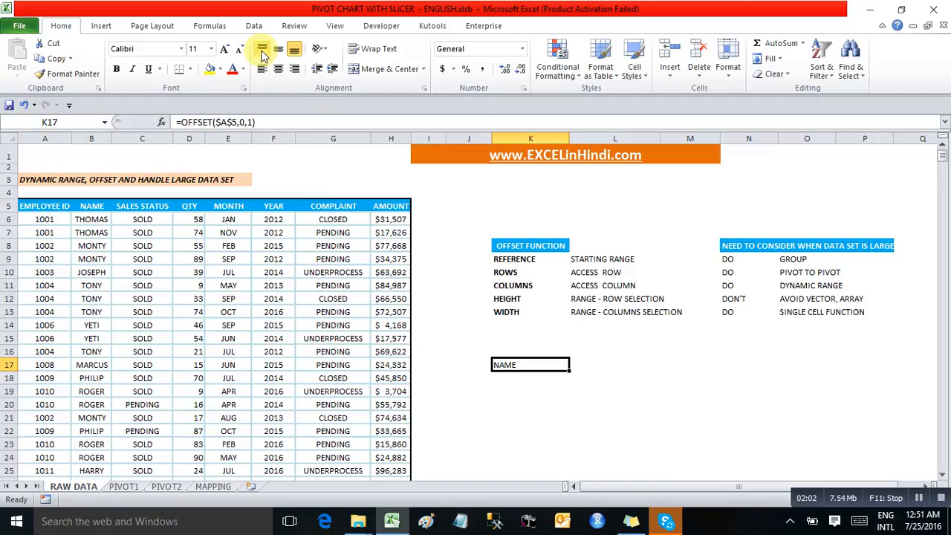
{"action": "left_click", "coordinate": [247, 122]}
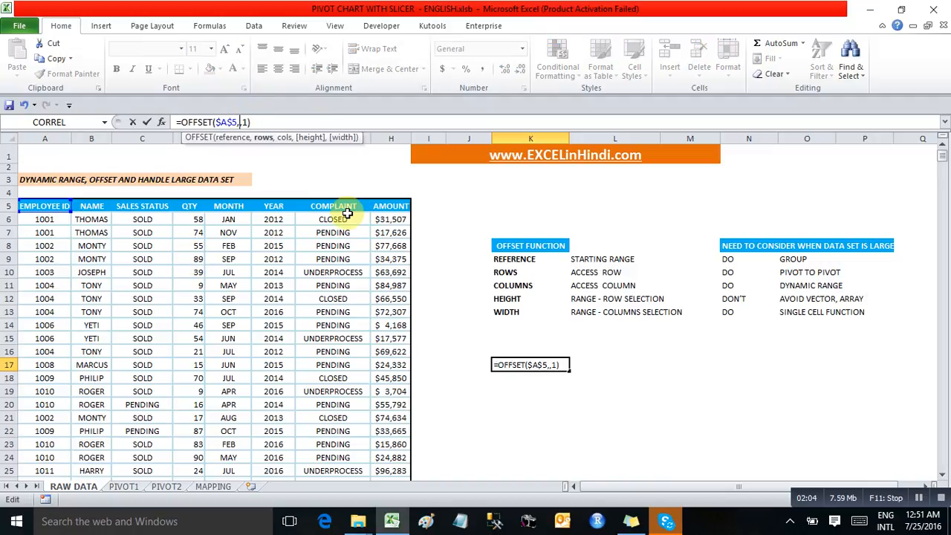
{"action": "key", "text": "Right"}
{"action": "key", "text": "Right"}
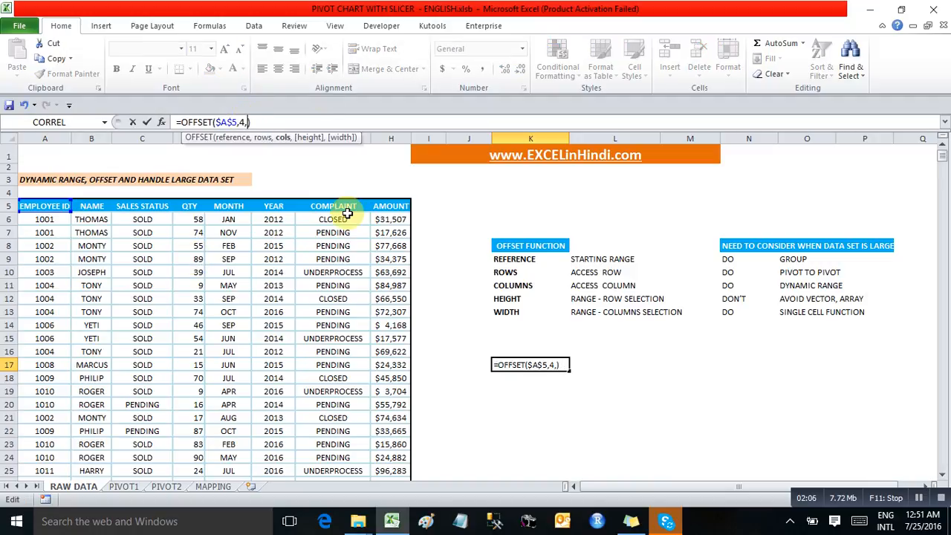
{"action": "type", "text": "3"}
{"action": "key", "text": "Return"}
{"action": "key", "text": "Up"}
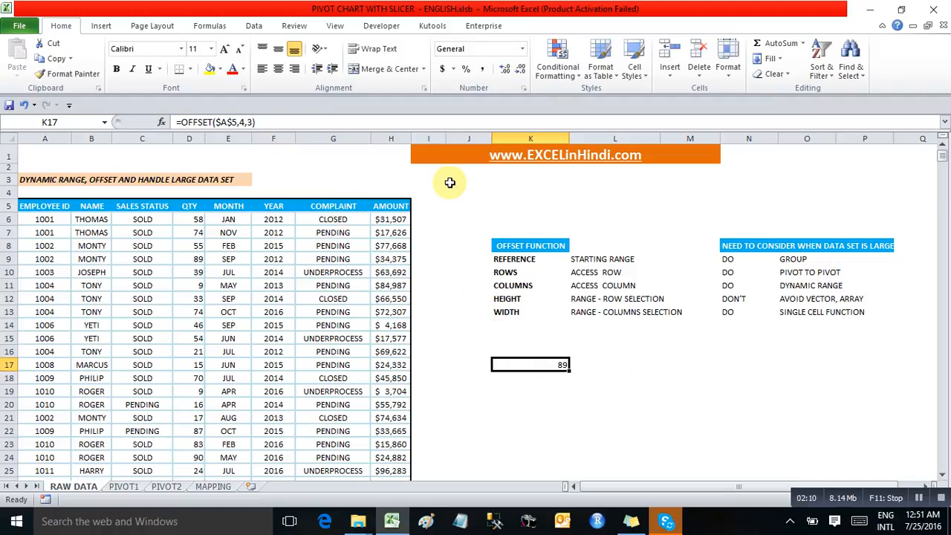
- Fill the REFERENCE, ROWS and COLUMNS entries with their descriptions in K9:L11 with yellow
{"action": "left_click_drag", "start_coordinate": [503, 275], "coordinate": [595, 283]}
{"action": "left_click_drag", "start_coordinate": [514, 259], "coordinate": [598, 285]}
{"action": "left_click", "coordinate": [211, 68]}
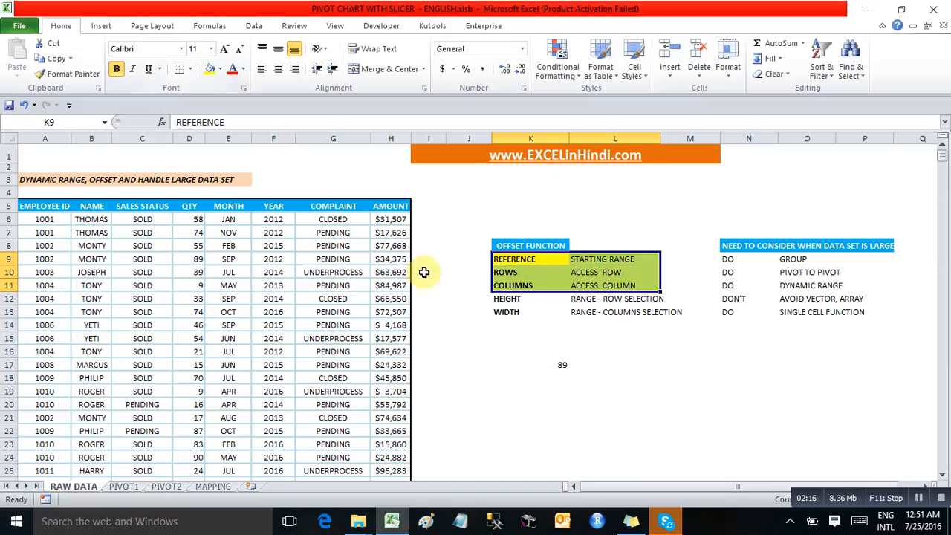
{"action": "left_click", "coordinate": [552, 331]}
{"action": "left_click", "coordinate": [555, 363]}
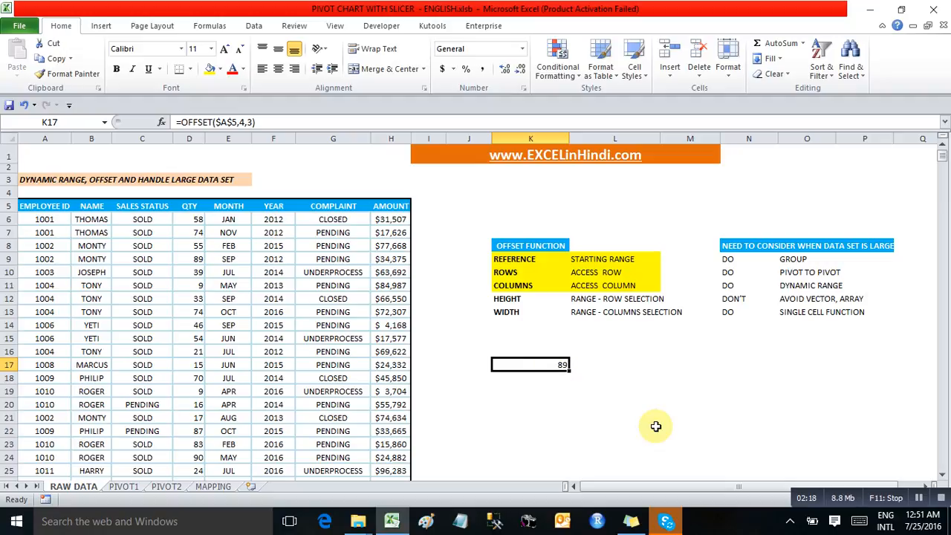
- Examine the HEIGHT and WIDTH argument notes against sample multi-row and multi-column ranges in the data table, such as F6:G7
{"action": "left_click", "coordinate": [511, 258]}
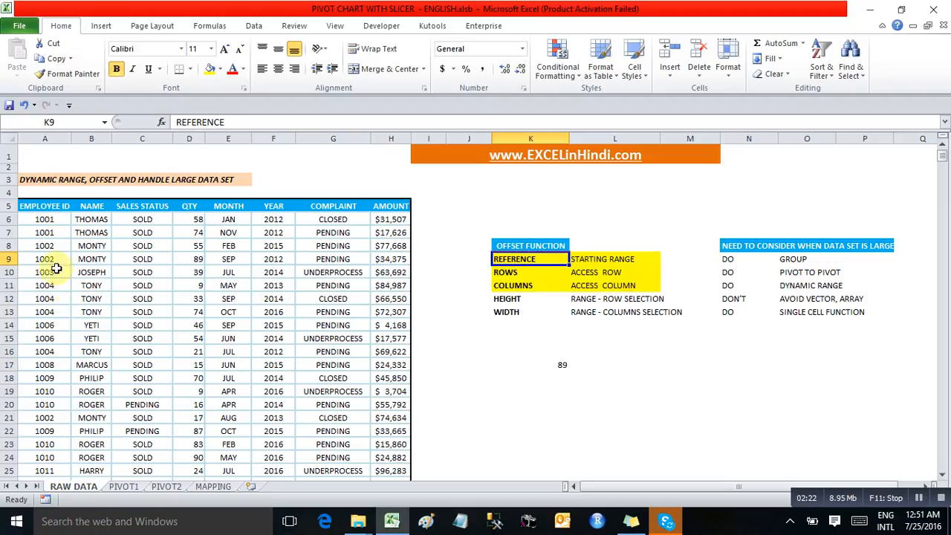
{"action": "left_click", "coordinate": [564, 363]}
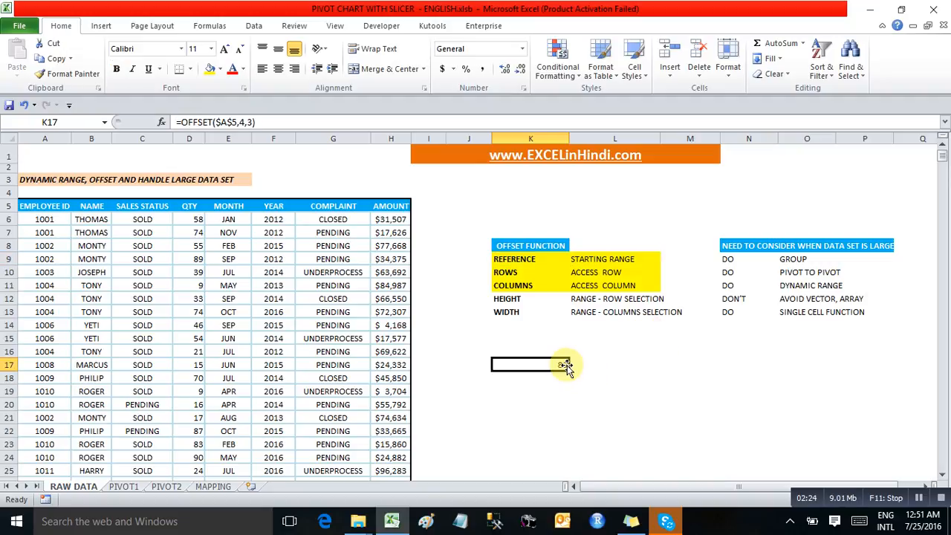
{"action": "left_click_drag", "start_coordinate": [502, 299], "coordinate": [552, 310]}
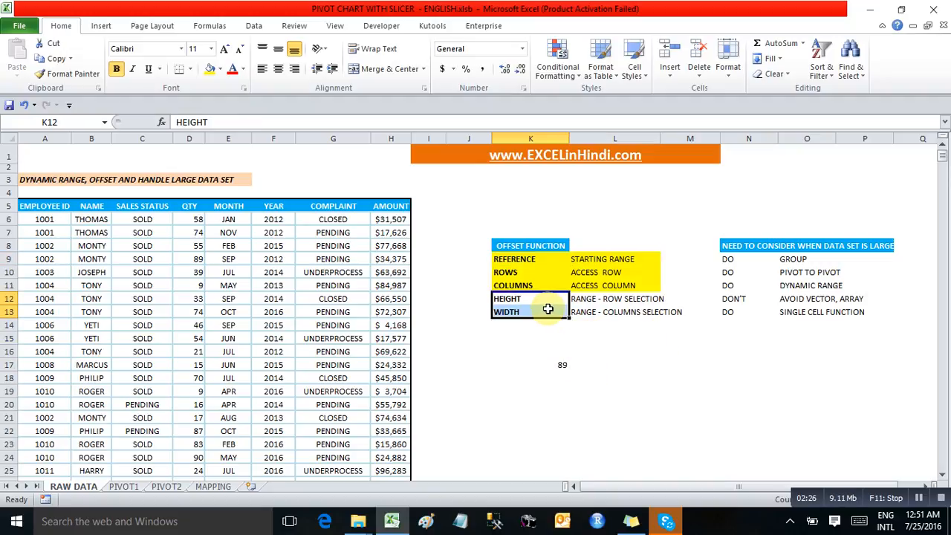
{"action": "left_click", "coordinate": [551, 364]}
{"action": "left_click", "coordinate": [545, 298]}
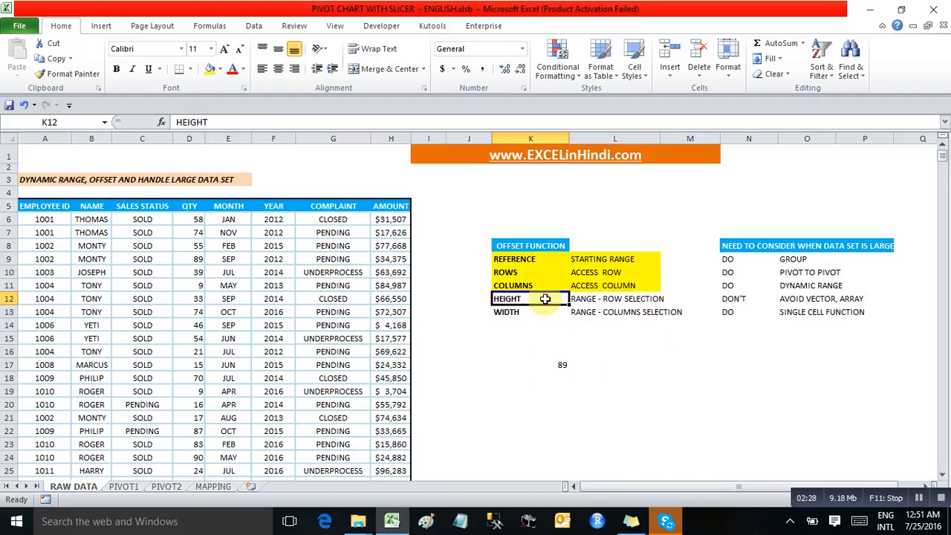
{"action": "left_click_drag", "start_coordinate": [544, 298], "coordinate": [616, 303]}
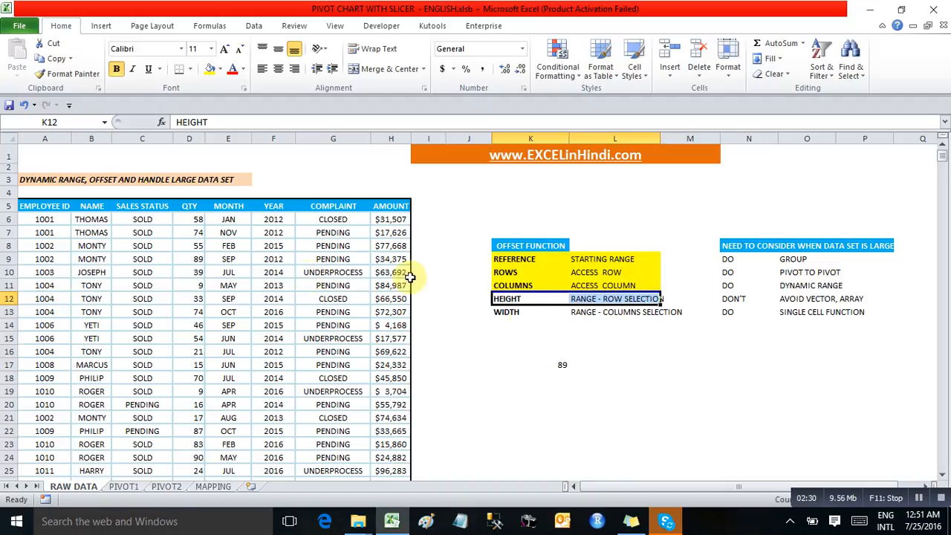
{"action": "left_click_drag", "start_coordinate": [329, 220], "coordinate": [329, 297]}
{"action": "left_click", "coordinate": [609, 313]}
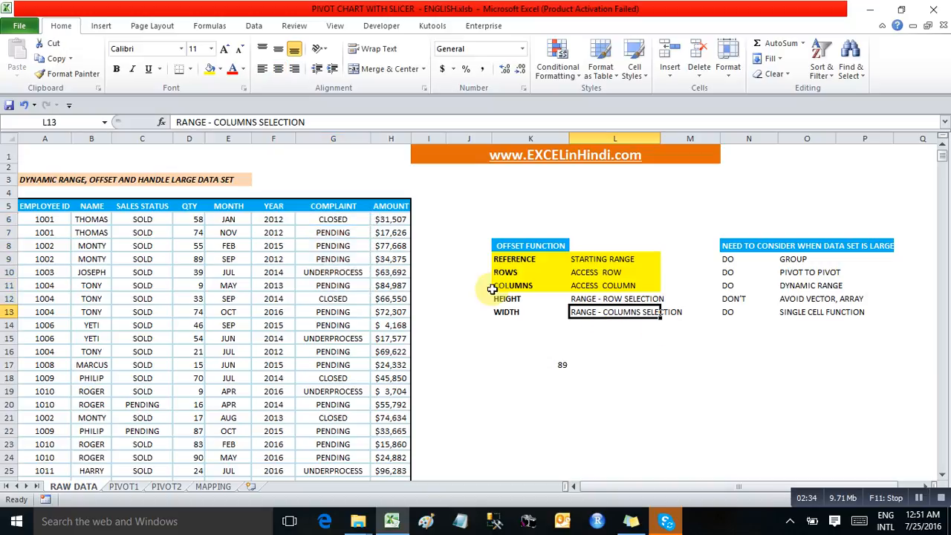
{"action": "left_click_drag", "start_coordinate": [267, 221], "coordinate": [330, 233]}
{"action": "left_click", "coordinate": [316, 272]}
{"action": "left_click", "coordinate": [271, 221]}
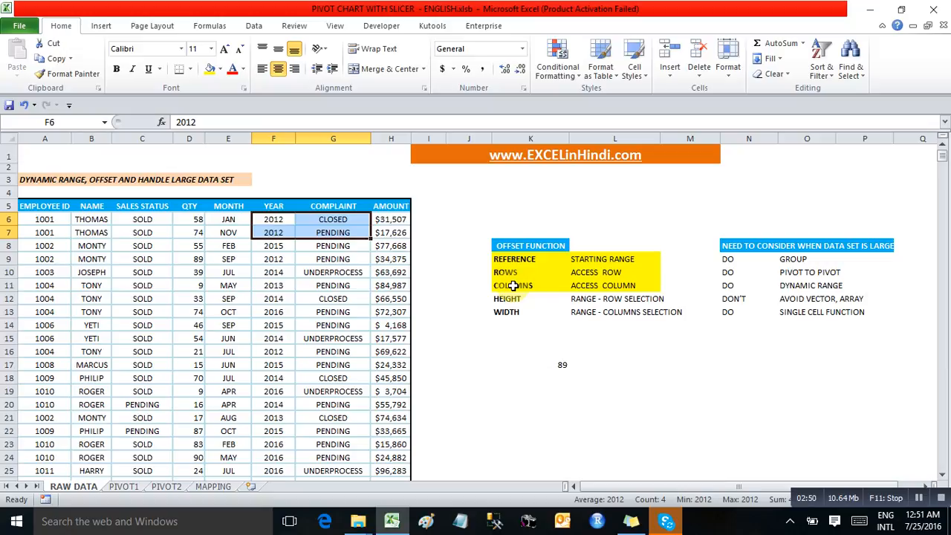
{"action": "left_click", "coordinate": [553, 357]}
{"action": "key", "text": "Down"}
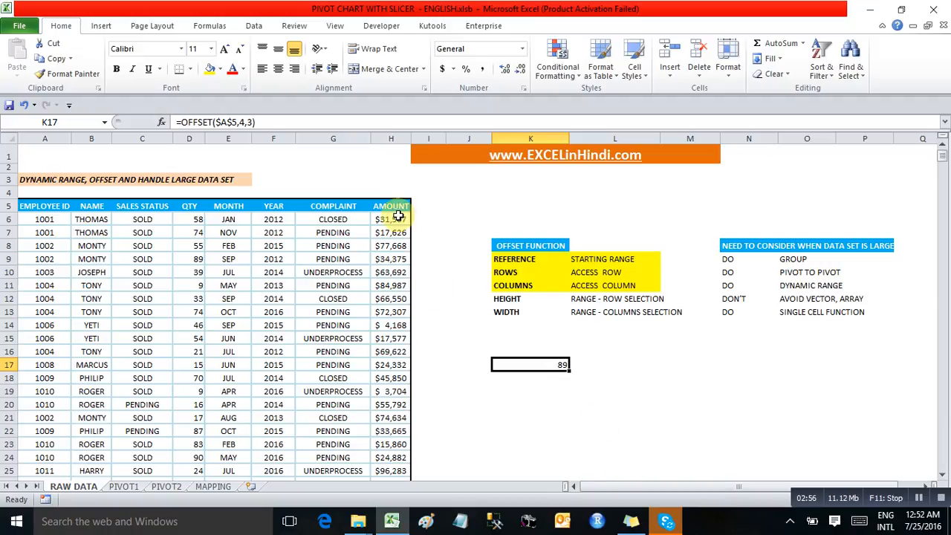
- Fill the AMOUNT cells H9:H11 in the data table with yellow
{"action": "left_click_drag", "start_coordinate": [391, 219], "coordinate": [391, 280]}
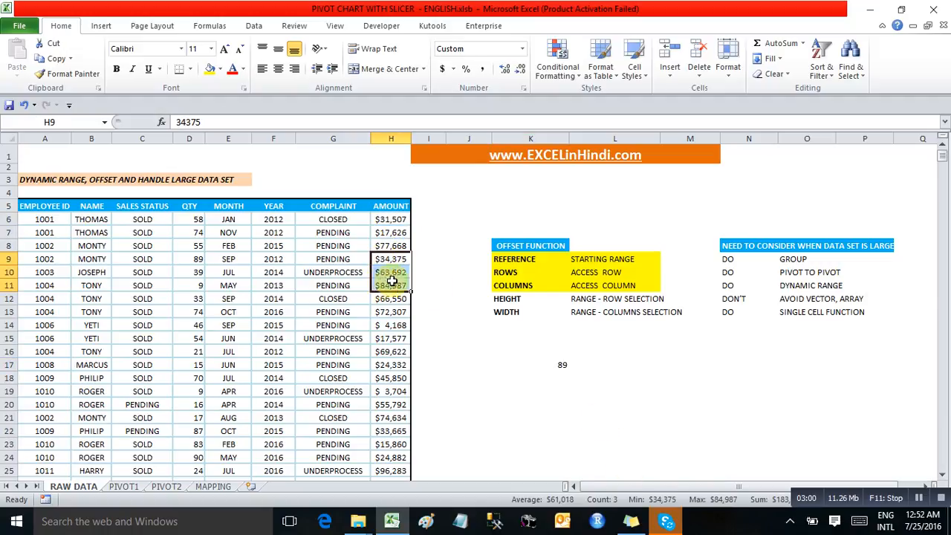
{"action": "left_click", "coordinate": [210, 68]}
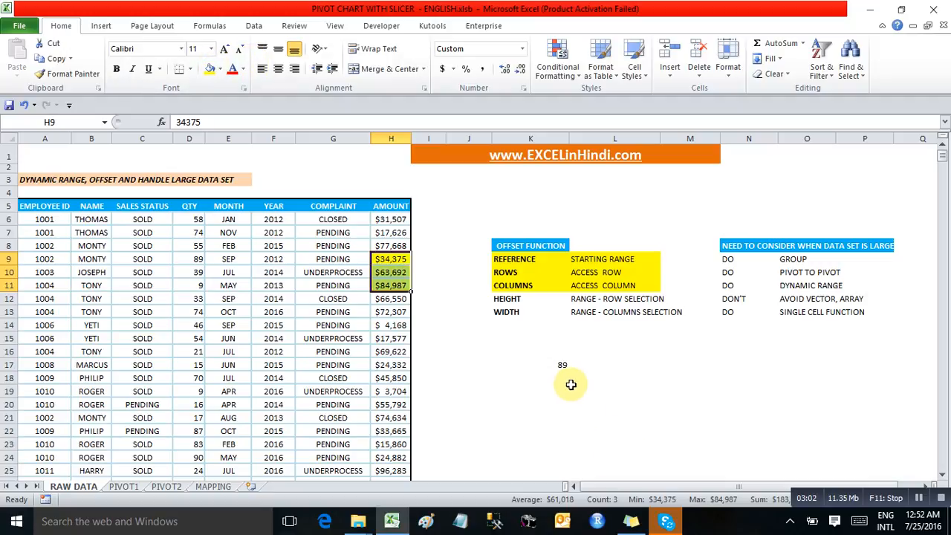
- Replace the K17 formula with =OFFSET($A$5,4,7,3,1) so that it targets the yellow range H9:H11
{"action": "left_click", "coordinate": [558, 366]}
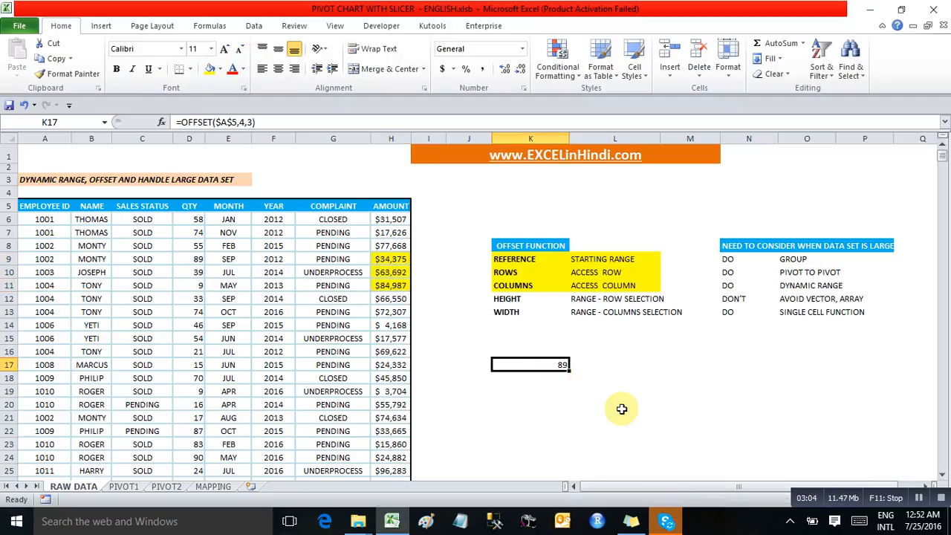
{"action": "type", "text": "=su"}
{"action": "key", "text": "BackSpace"}
{"action": "key", "text": "BackSpace"}
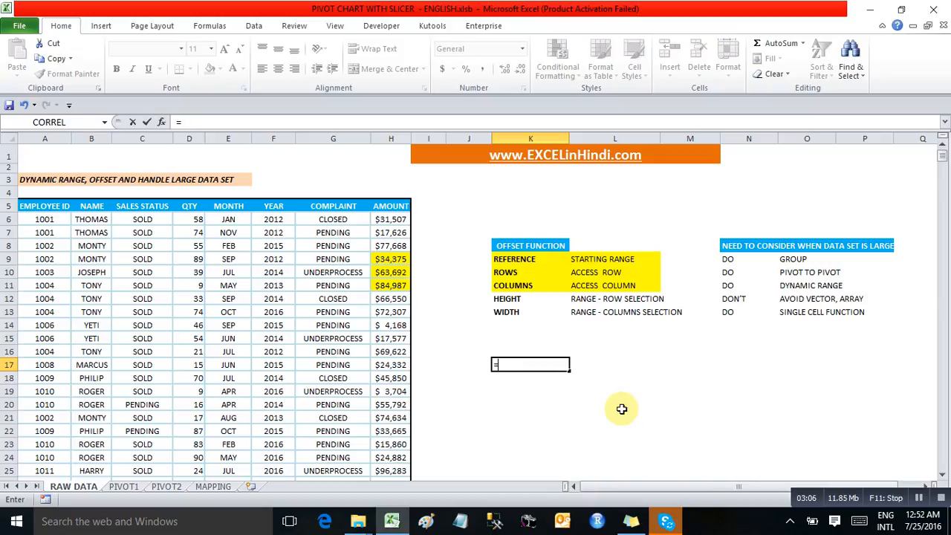
{"action": "type", "text": "OFF"}
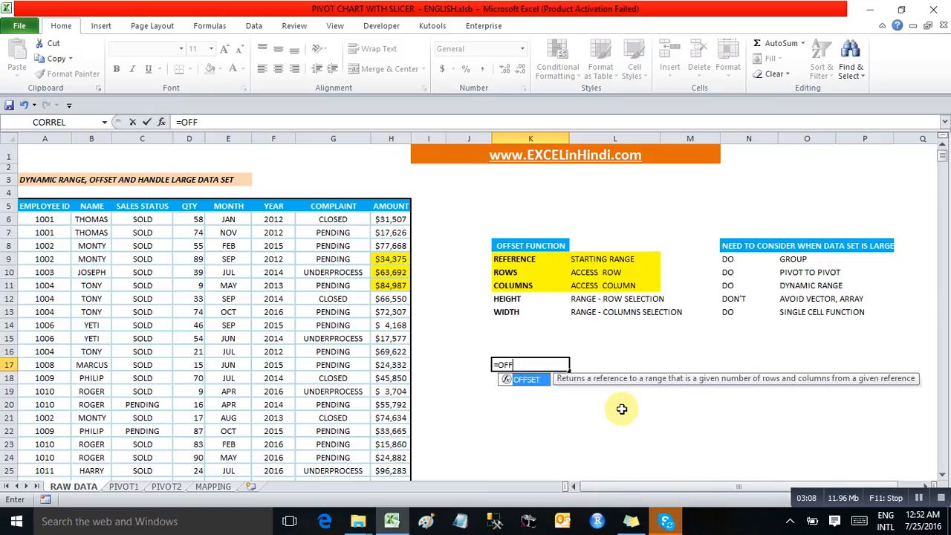
{"action": "key", "text": "Tab"}
{"action": "left_click", "coordinate": [41, 209]}
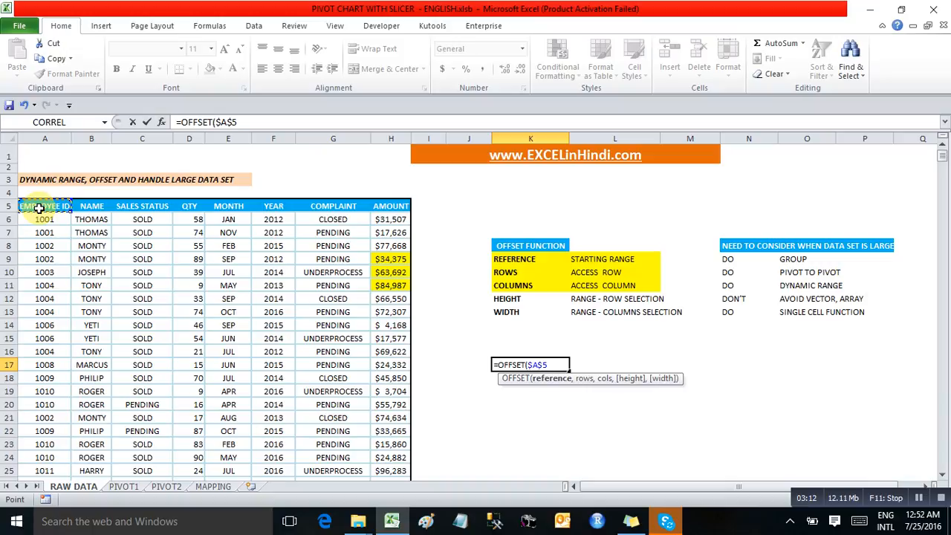
{"action": "type", "text": ","}
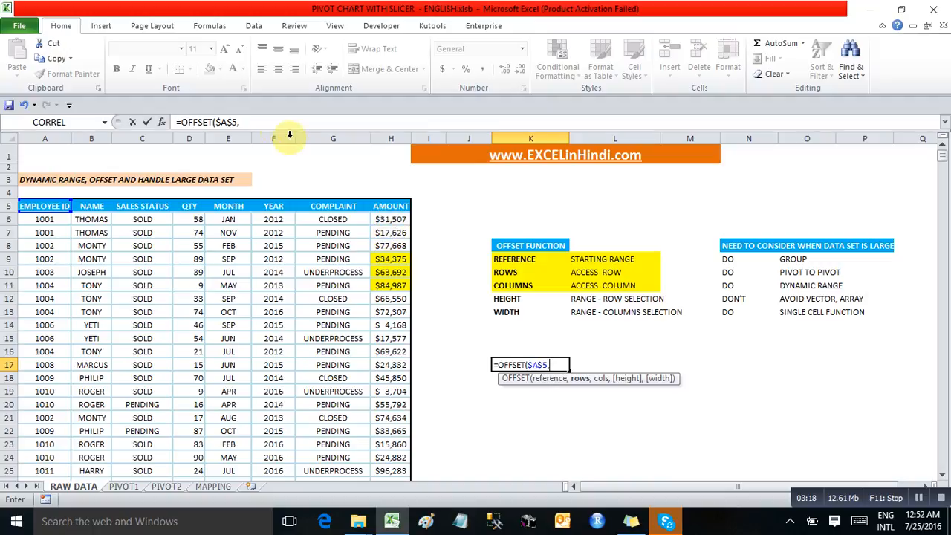
{"action": "left_click", "coordinate": [253, 123]}
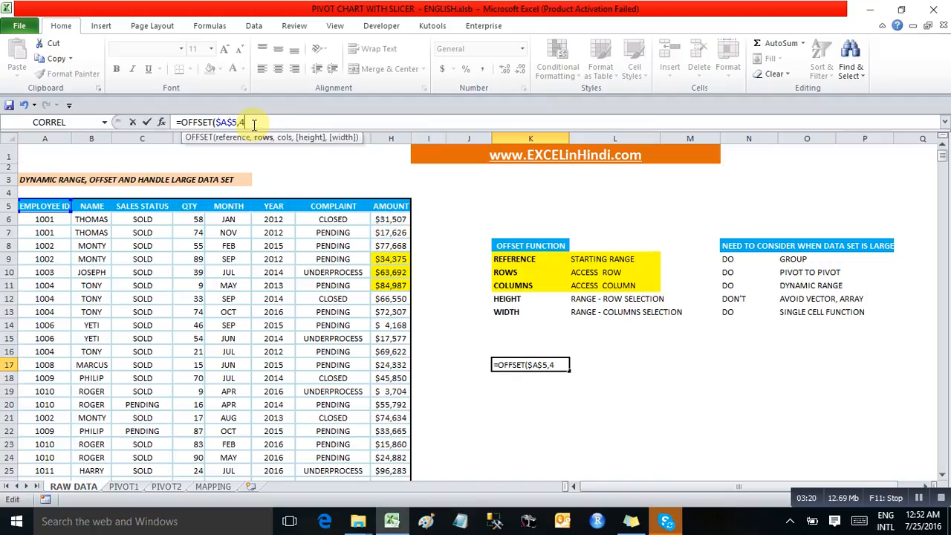
{"action": "type", "text": "4,"}
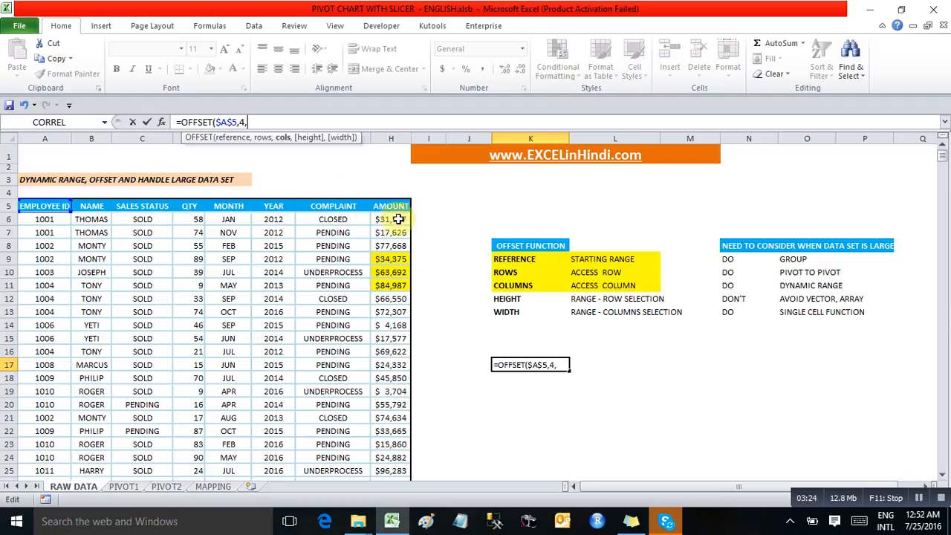
{"action": "type", "text": "7"}
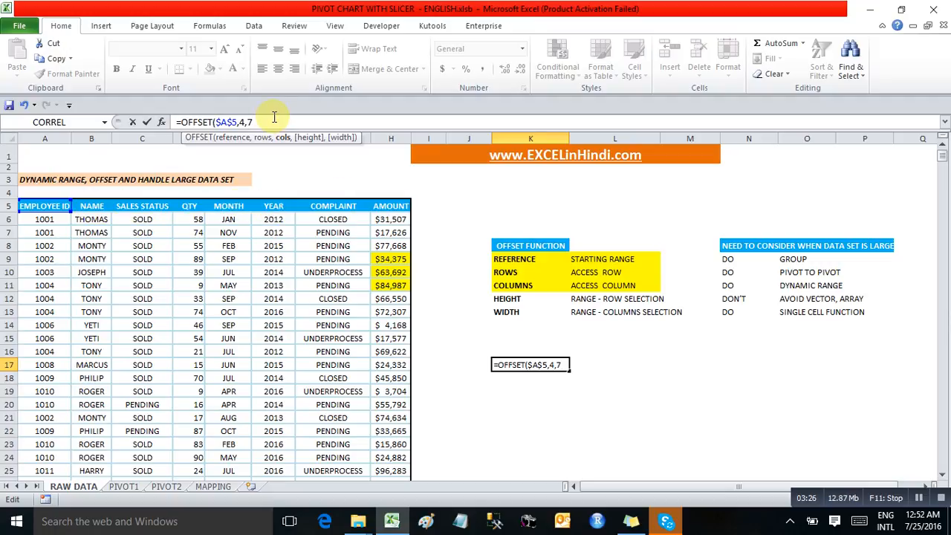
{"action": "type", "text": ","}
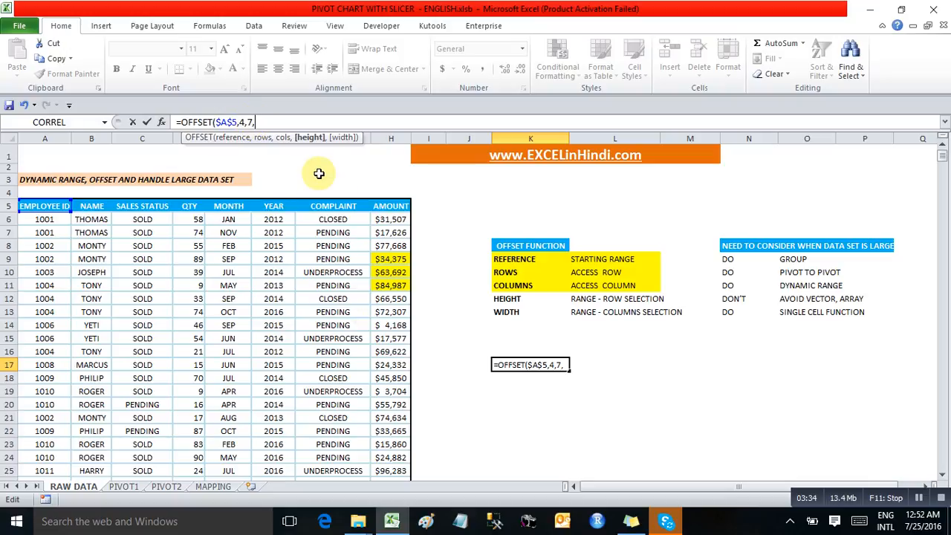
{"action": "type", "text": ",1"}
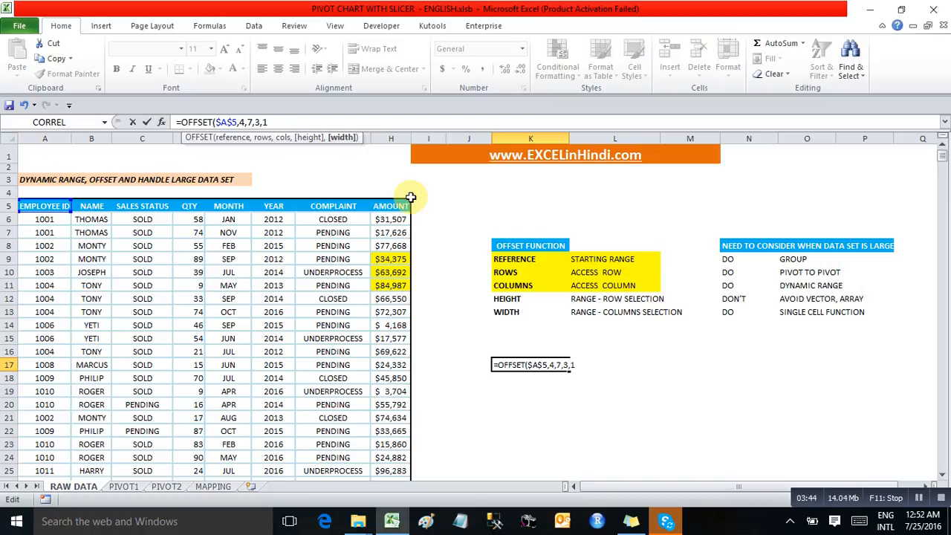
{"action": "key", "text": "Return"}
{"action": "key", "text": "Up"}
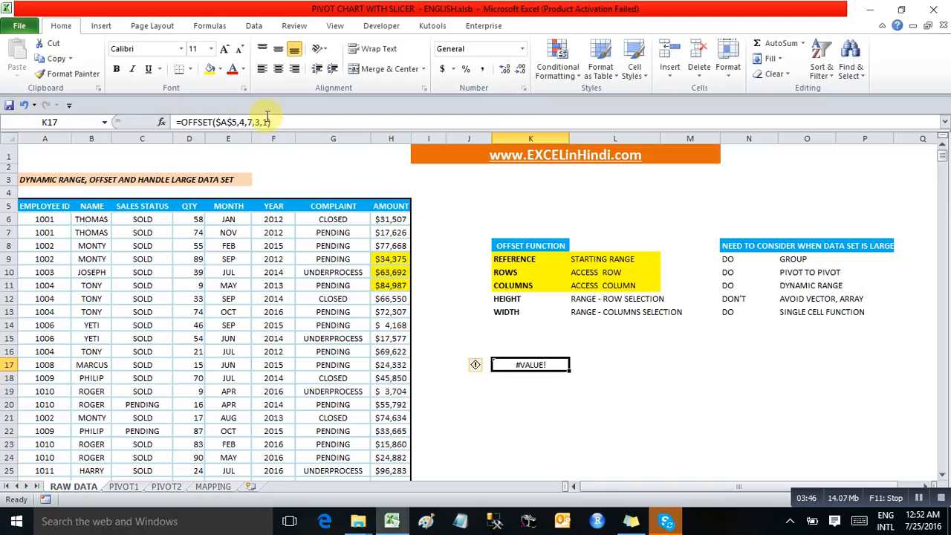
- Wrap the OFFSET formula in K17 in a SUM function, giving =SUM(OFFSET($A$5,4,7,3,1))
{"action": "left_click", "coordinate": [185, 122]}
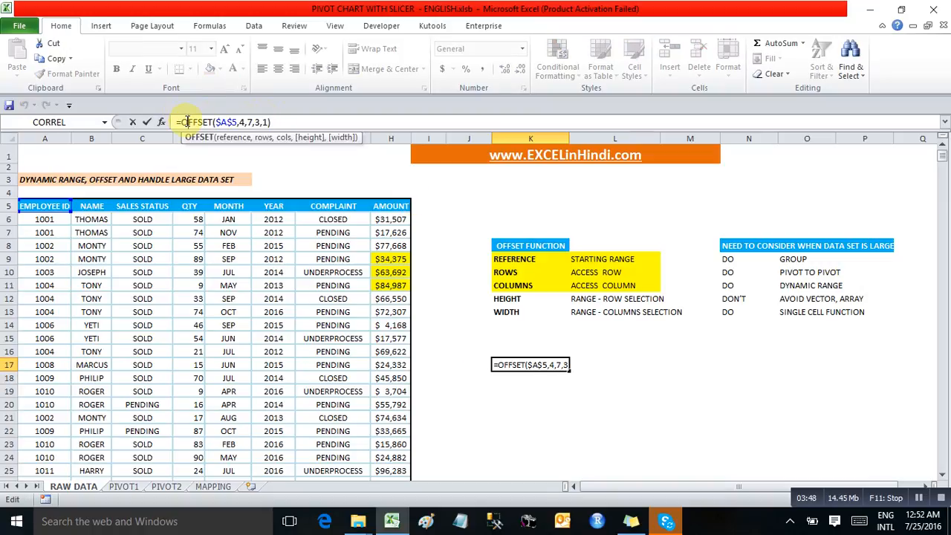
{"action": "left_click", "coordinate": [184, 122]}
{"action": "type", "text": "SUM("}
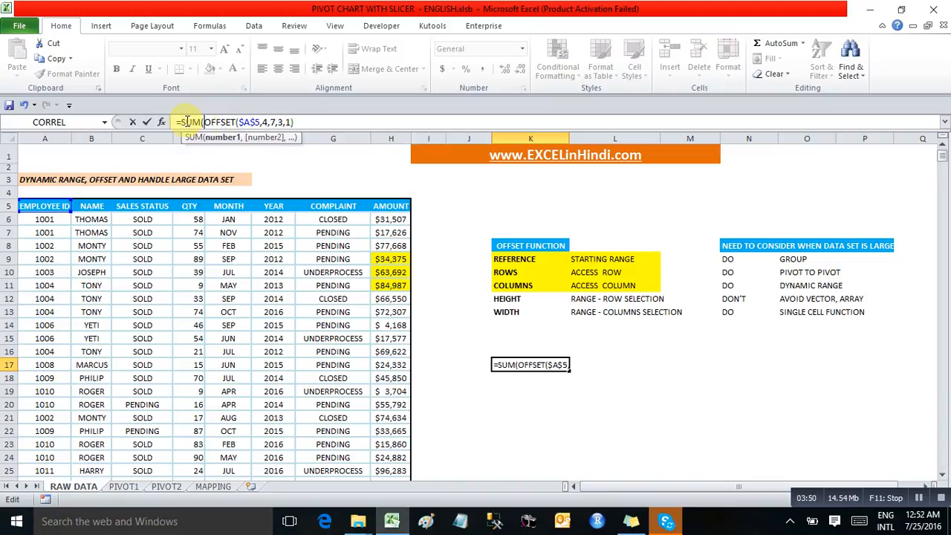
{"action": "left_click", "coordinate": [302, 121]}
{"action": "type", "text": ")"}
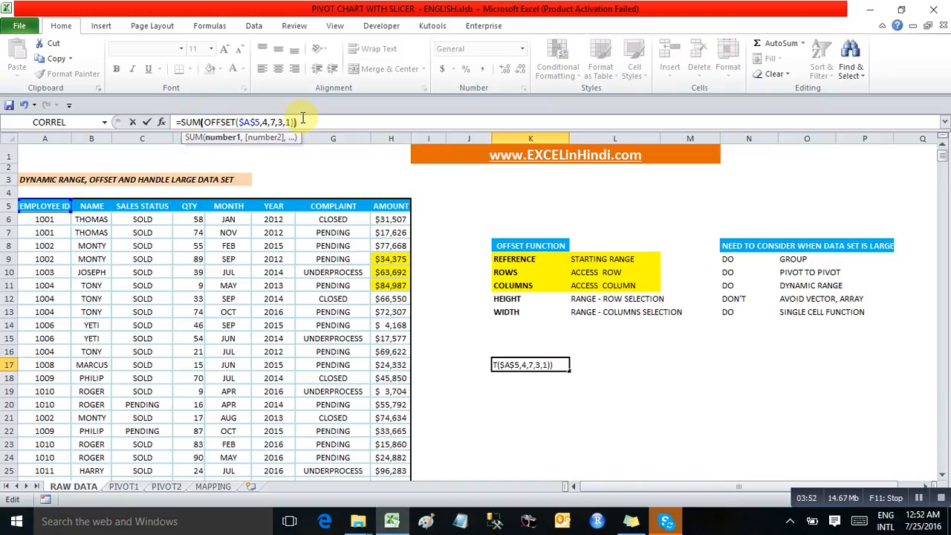
{"action": "key", "text": "Return"}
{"action": "key", "text": "Up"}
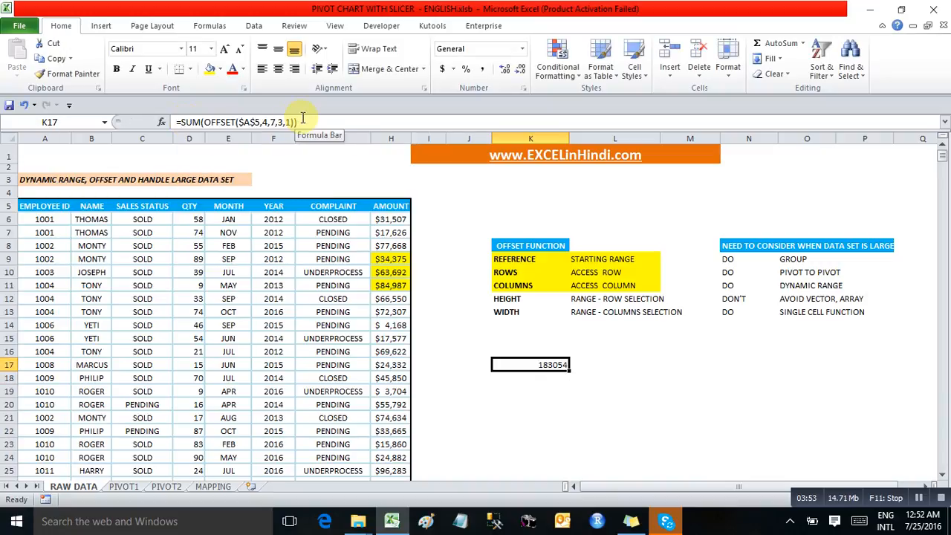
- Check the K17 total against a temporary =SUM(H9:H11) formula in K18, and clear K18
{"action": "left_click", "coordinate": [533, 377]}
{"action": "type", "text": "=SUM("}
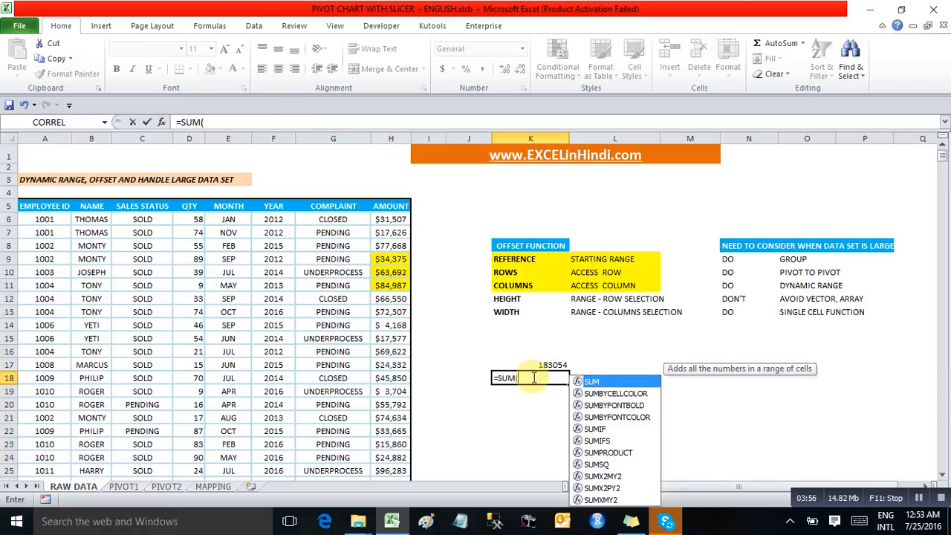
{"action": "left_click_drag", "start_coordinate": [393, 262], "coordinate": [393, 285]}
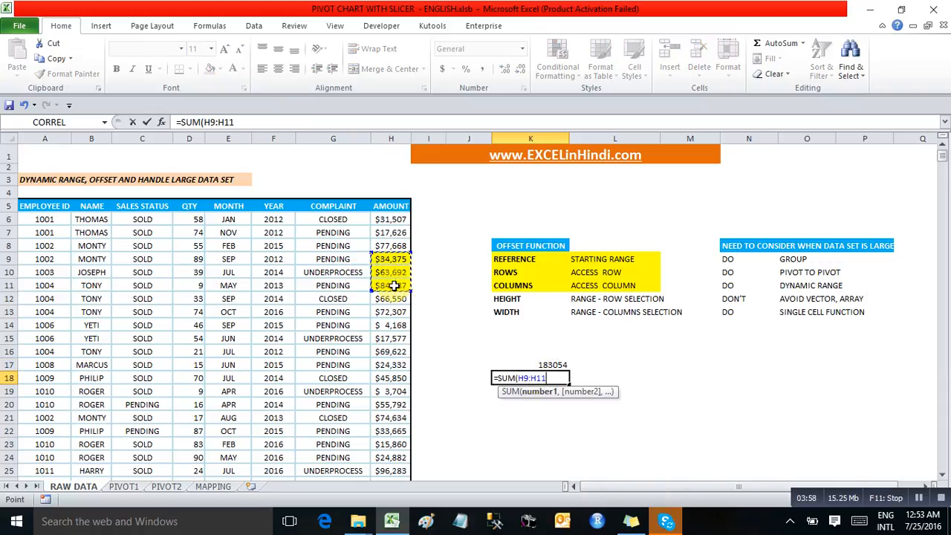
{"action": "key", "text": "Return"}
{"action": "left_click", "coordinate": [540, 378]}
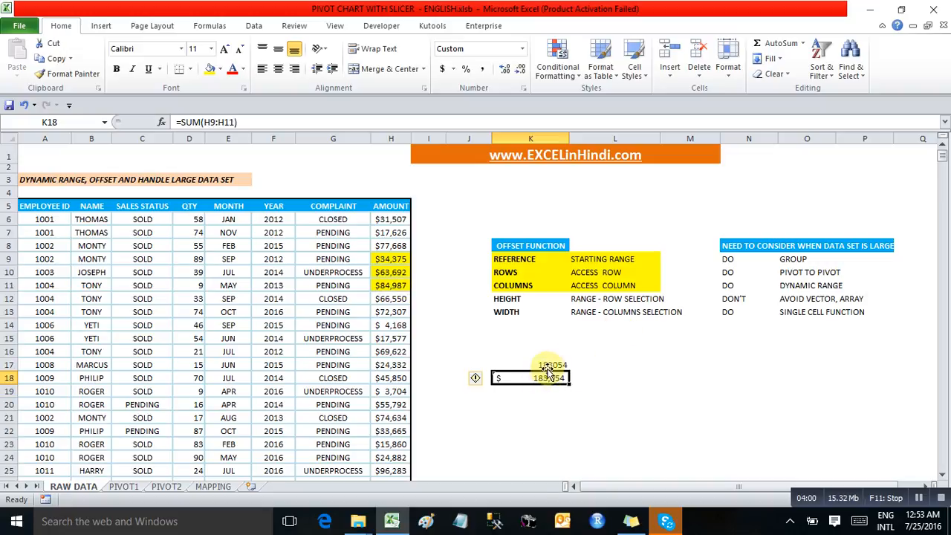
{"action": "key", "text": "Up"}
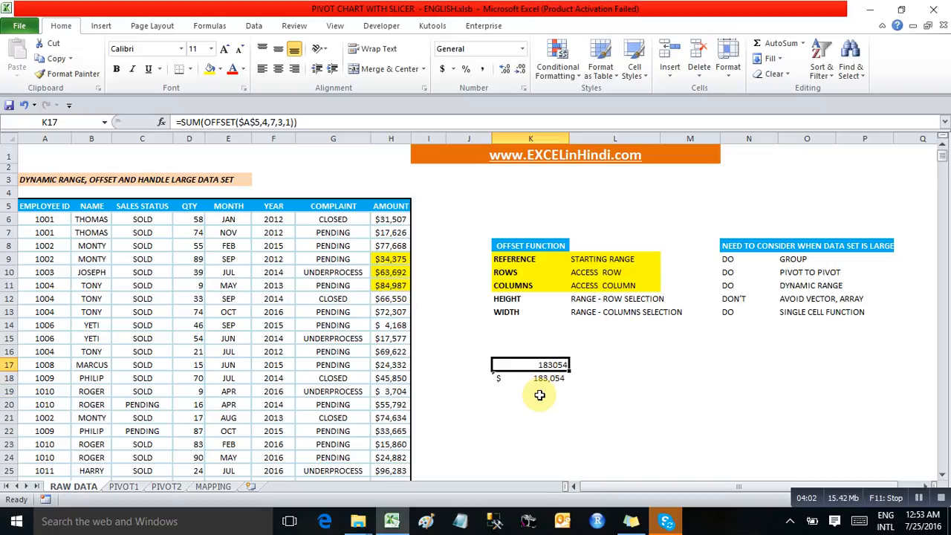
{"action": "left_click", "coordinate": [535, 376]}
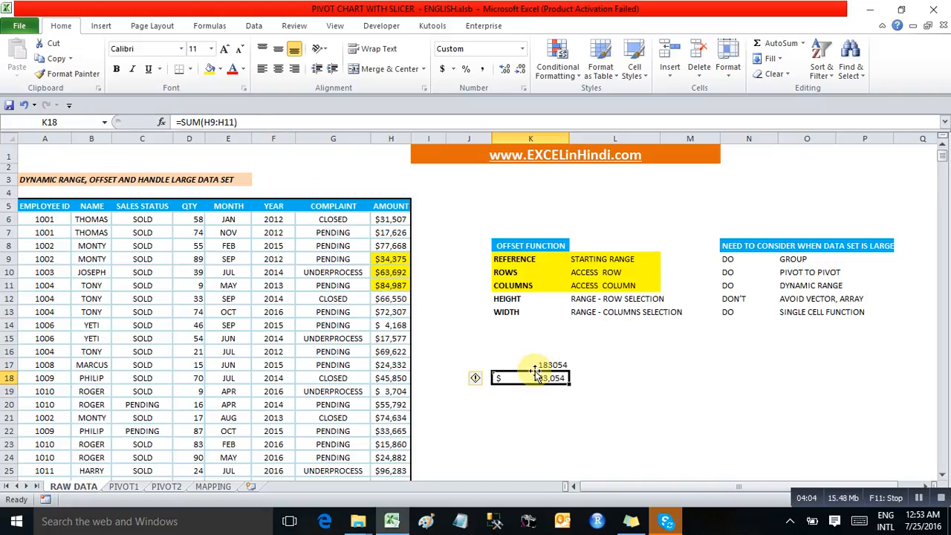
- Review the rows, columns and height arguments of the OFFSET formula in K17, and set its width argument to 2
{"action": "left_click", "coordinate": [545, 364]}
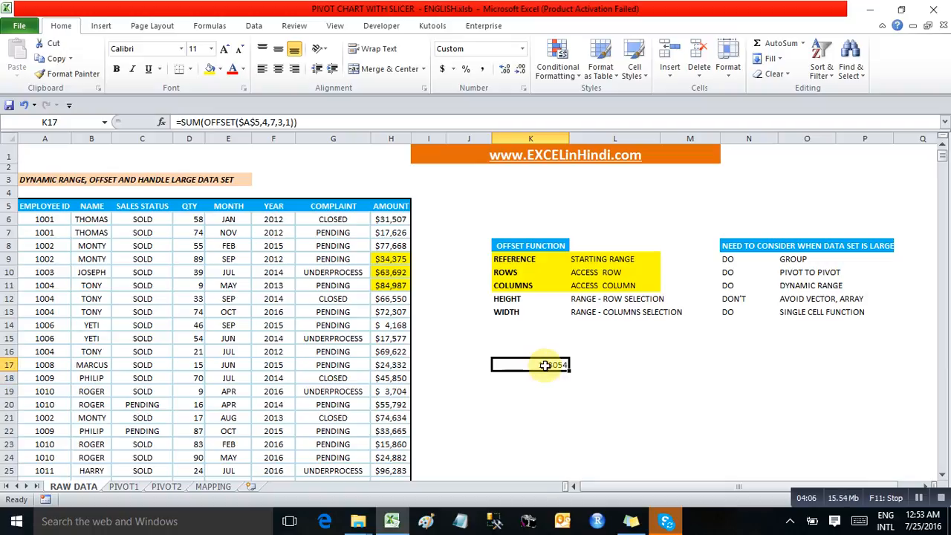
{"action": "left_click", "coordinate": [268, 122]}
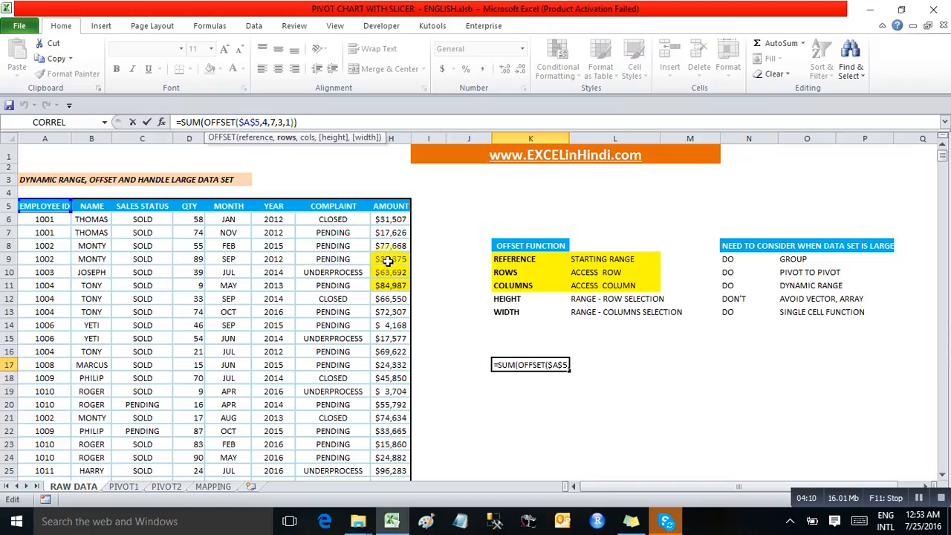
{"action": "left_click", "coordinate": [274, 122]}
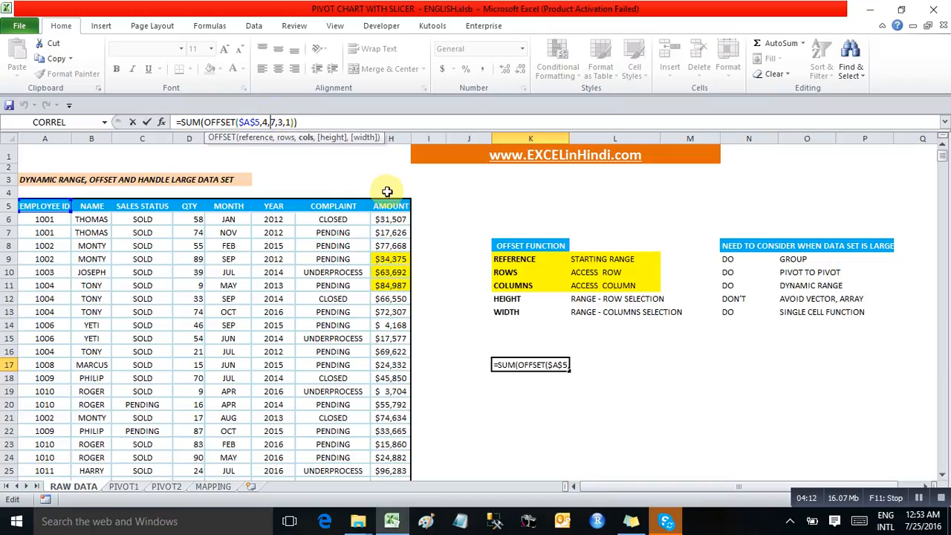
{"action": "left_click", "coordinate": [283, 122]}
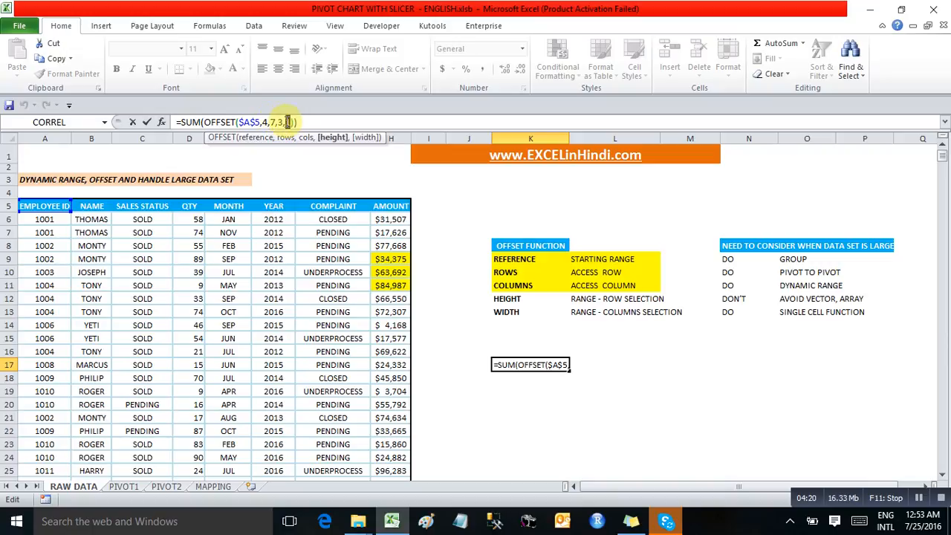
{"action": "double_click", "coordinate": [287, 122]}
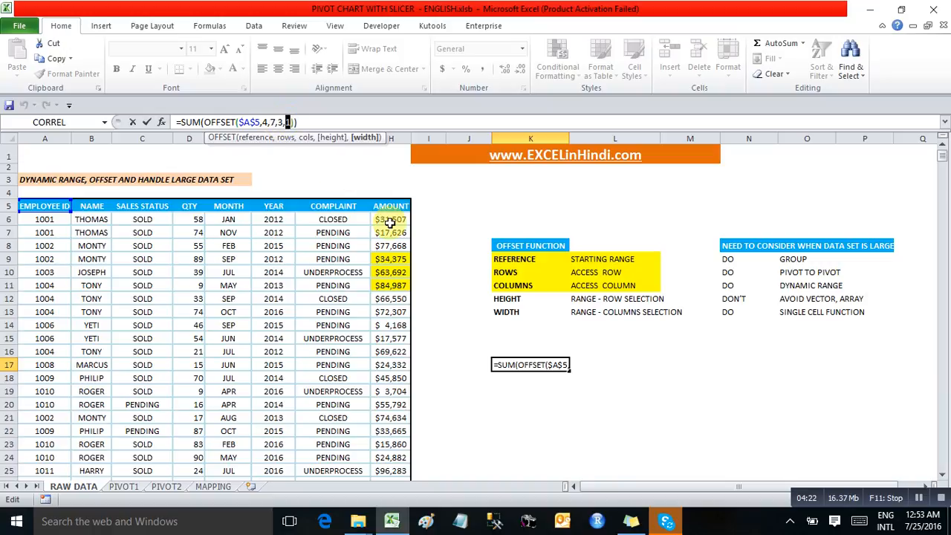
{"action": "type", "text": "1"}
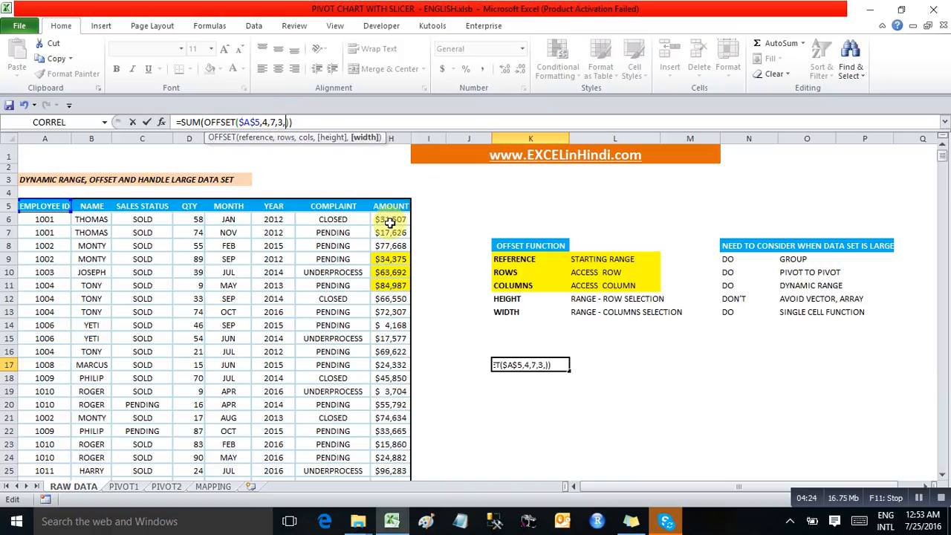
{"action": "key", "text": "Return"}
- Enter 89, 126 and 78996 in I9:I11, and compare the K17 total with the sum of H9:I11
{"action": "key", "text": "Up"}
{"action": "key", "text": "Up"}
{"action": "key", "text": "Up"}
{"action": "key", "text": "Up"}
{"action": "key", "text": "Up"}
{"action": "key", "text": "Up"}
{"action": "key", "text": "Up"}
{"action": "key", "text": "Left"}
{"action": "key", "text": "Left"}
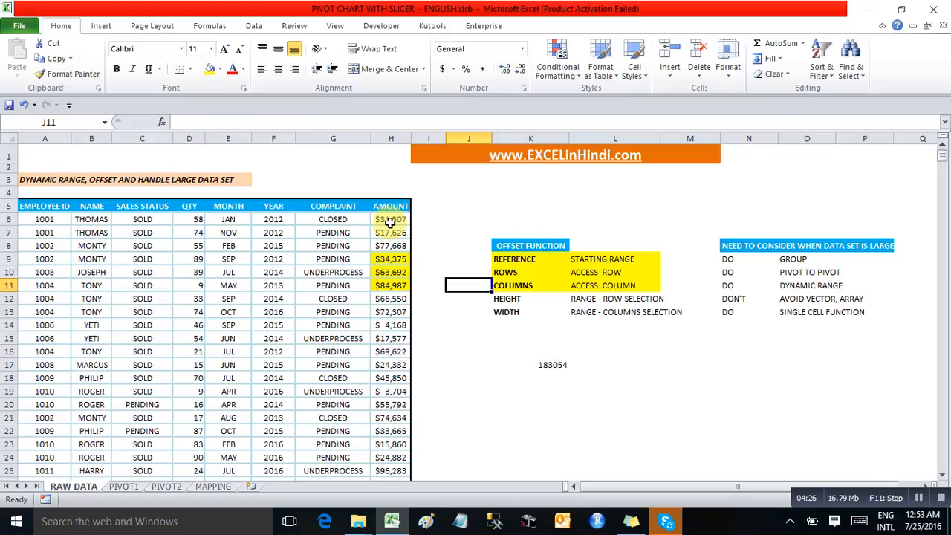
{"action": "key", "text": "Up"}
{"action": "key", "text": "Up"}
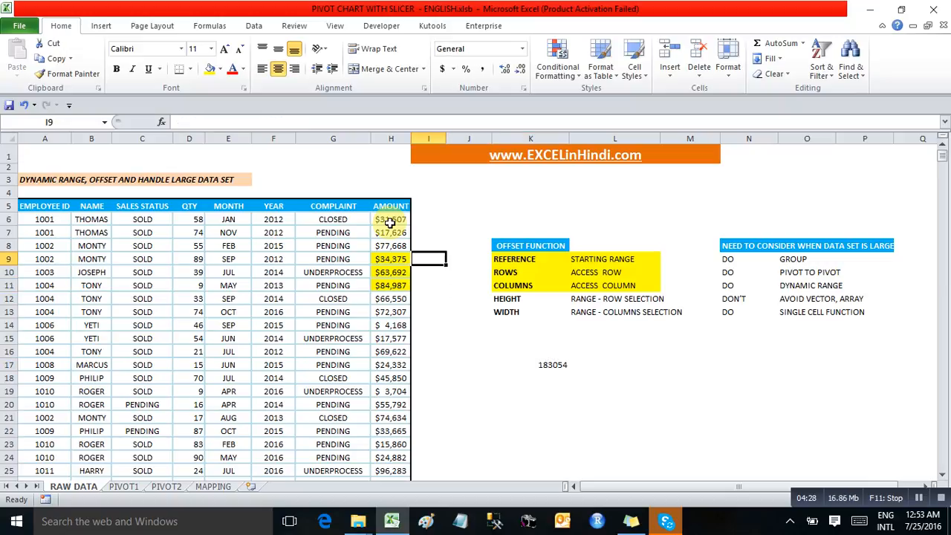
{"action": "type", "text": "89"}
{"action": "key", "text": "Return"}
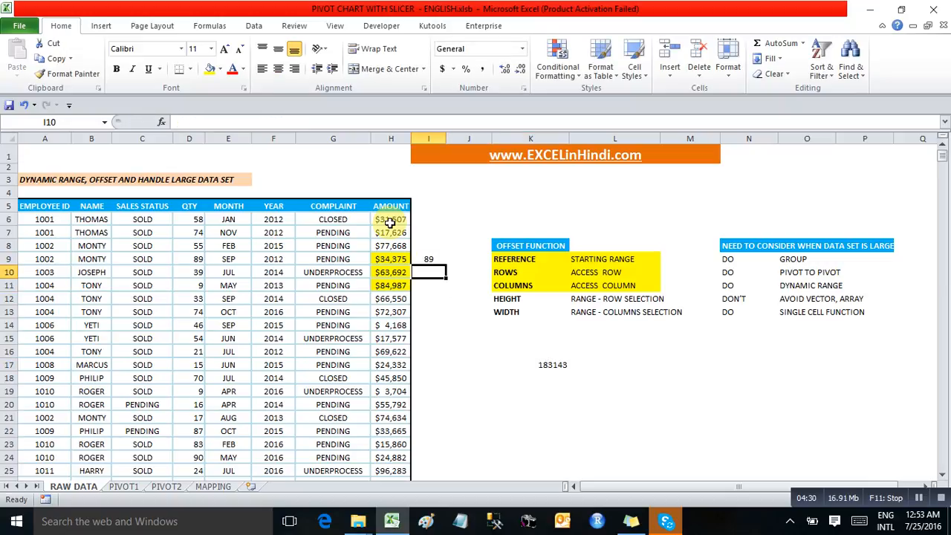
{"action": "type", "text": "126"}
{"action": "key", "text": "Return"}
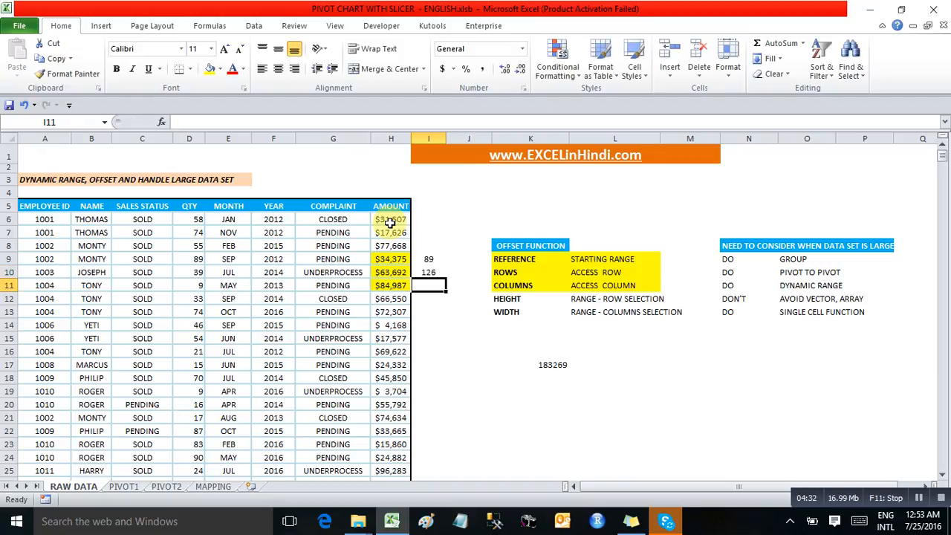
{"action": "type", "text": "78996"}
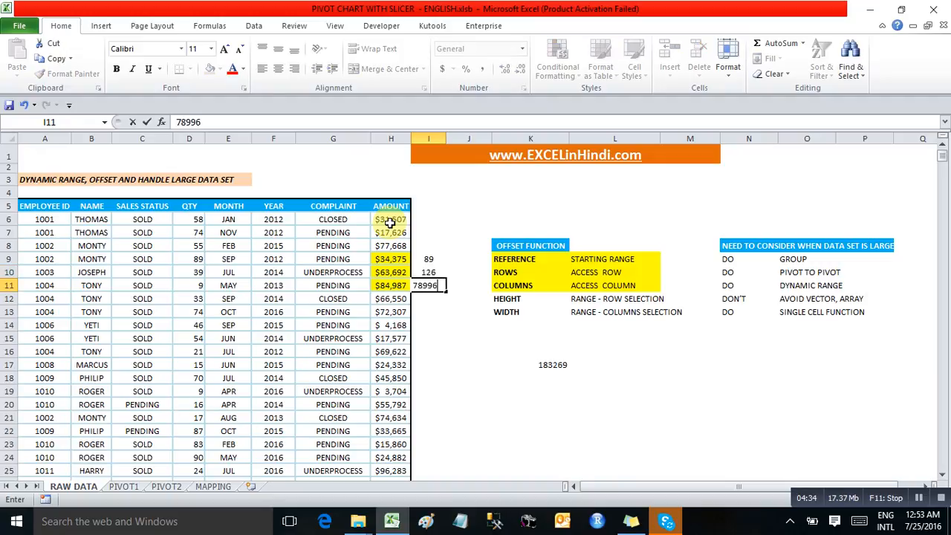
{"action": "key", "text": "Return"}
{"action": "left_click", "coordinate": [549, 364]}
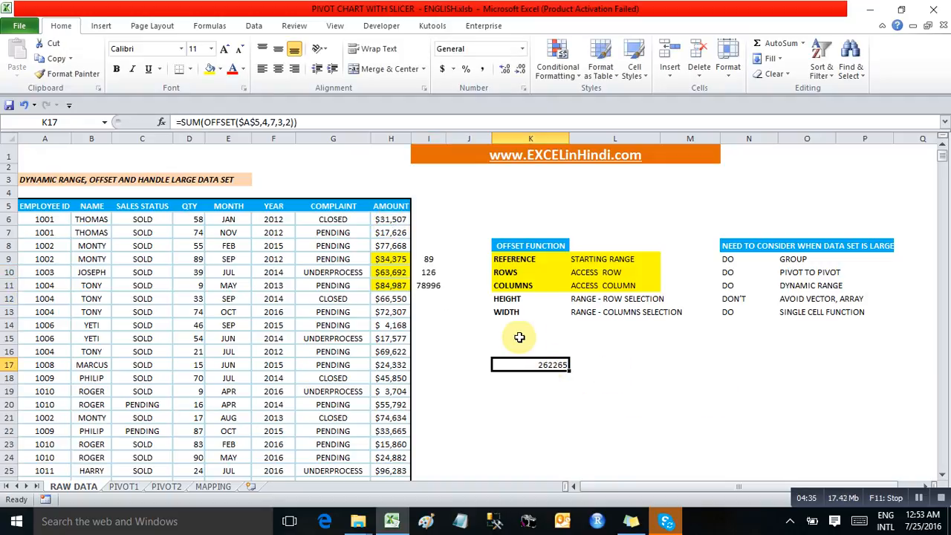
{"action": "left_click_drag", "start_coordinate": [394, 260], "coordinate": [439, 285]}
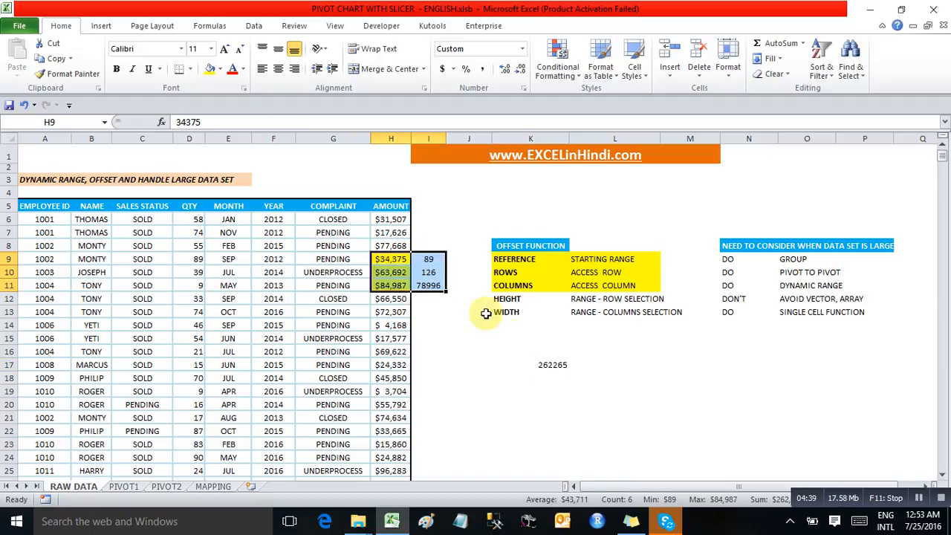
- Review the reference, rows, height and width arguments of the SUM(OFFSET) formula in K17
{"action": "double_click", "coordinate": [549, 363]}
{"action": "double_click", "coordinate": [551, 364]}
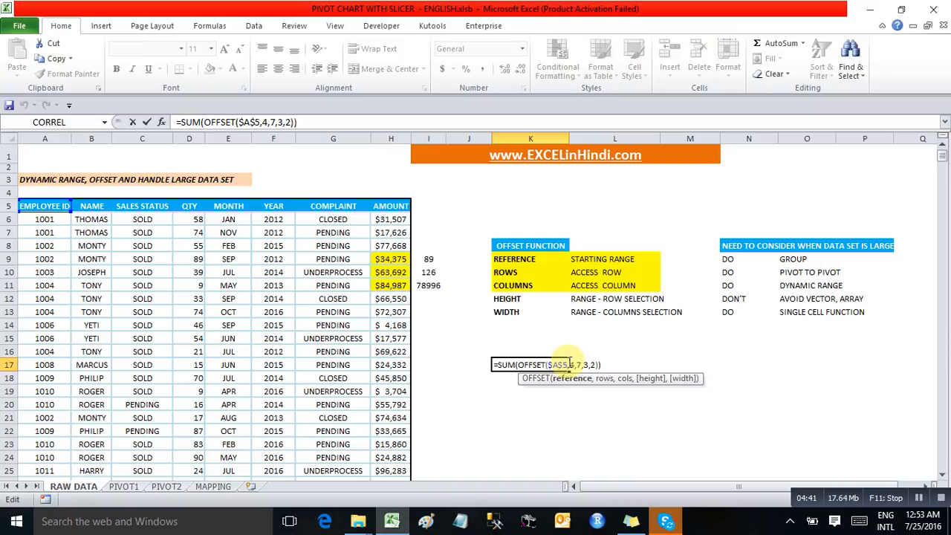
{"action": "left_click", "coordinate": [587, 364]}
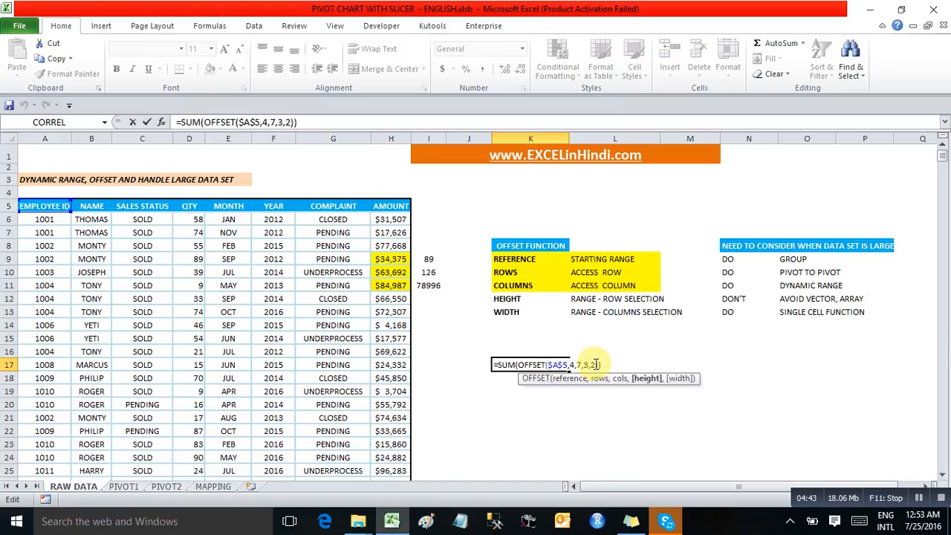
{"action": "left_click", "coordinate": [567, 364]}
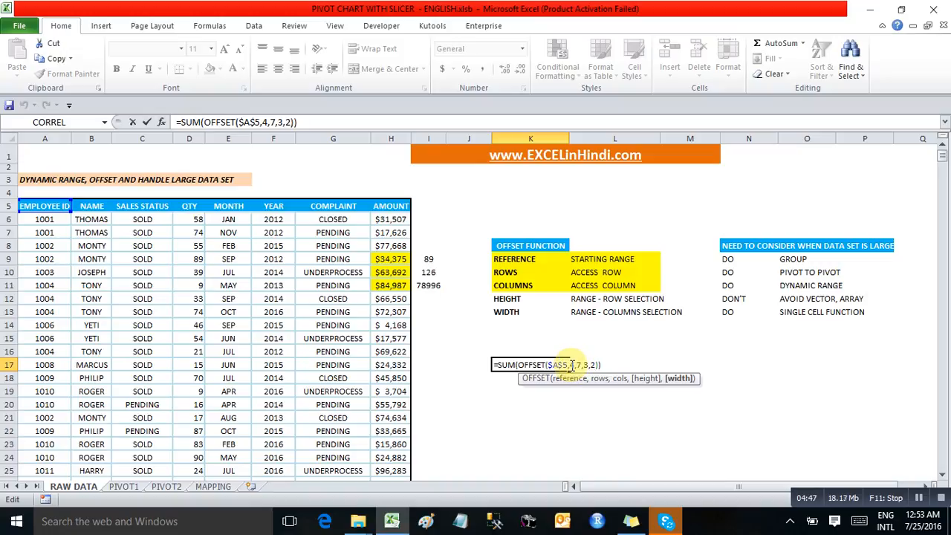
{"action": "left_click", "coordinate": [590, 364]}
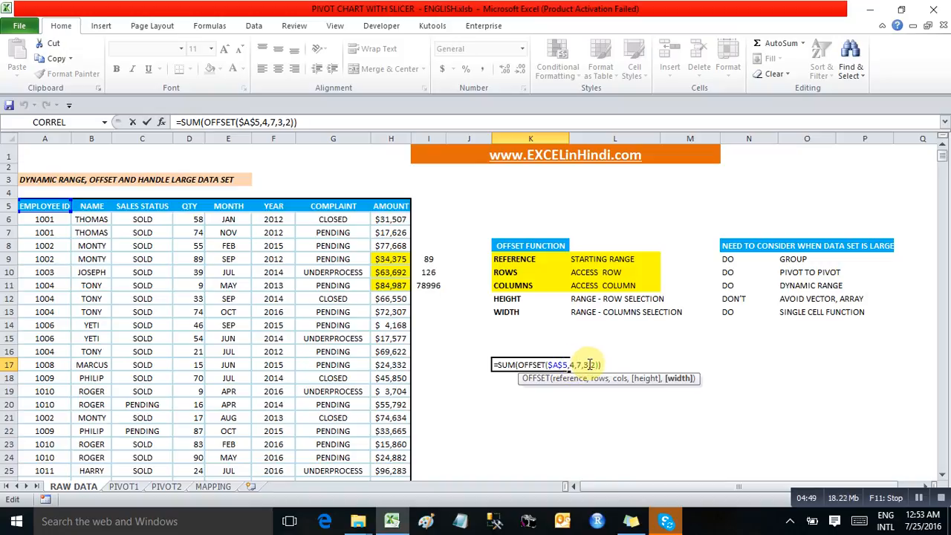
{"action": "left_click_drag", "start_coordinate": [588, 364], "coordinate": [578, 364]}
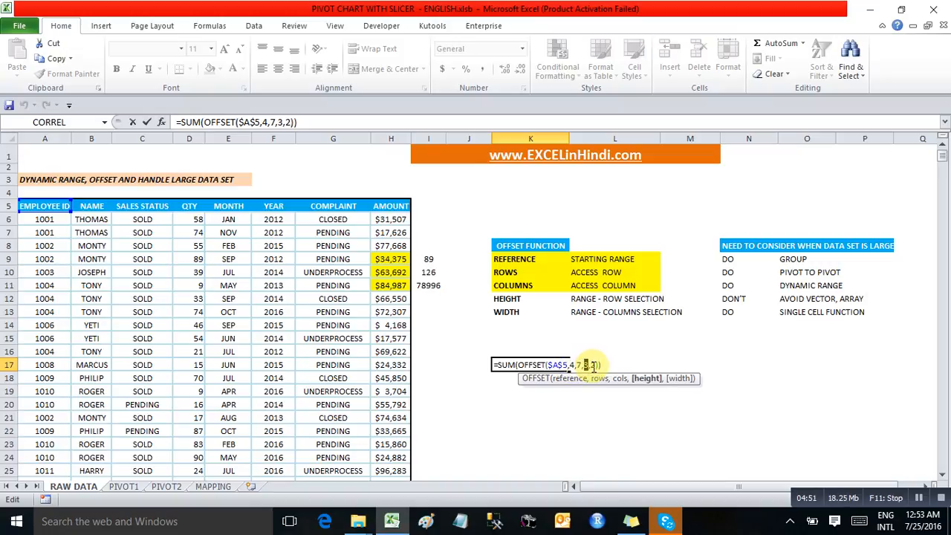
{"action": "key", "text": "ctrl+Return"}
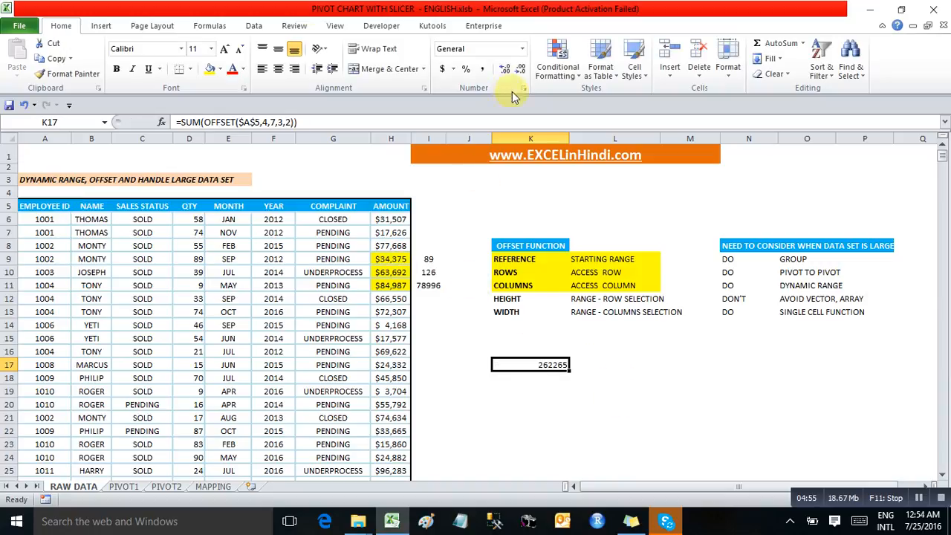
- Evaluate the K17 formula one stage to see which range OFFSET returns, and compare it with H9:I11 on the sheet
{"action": "left_click", "coordinate": [227, 28]}
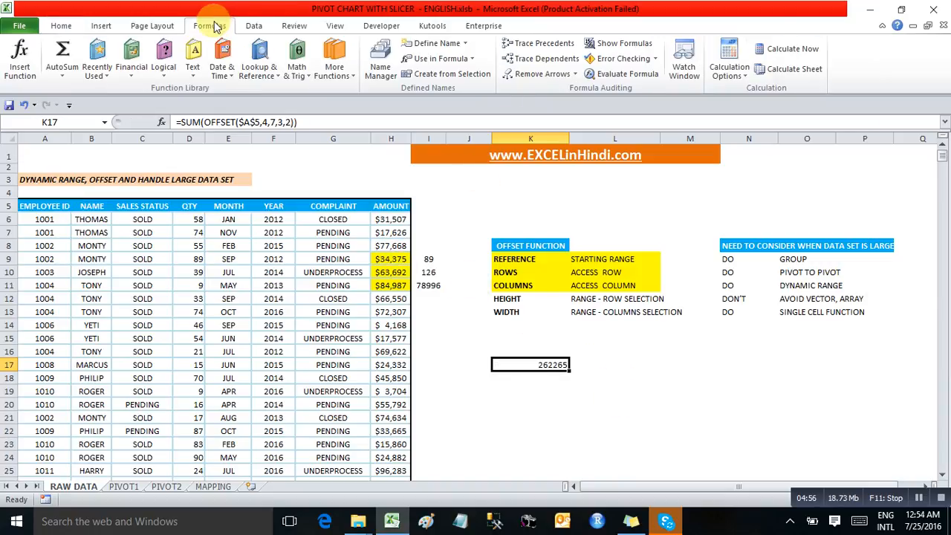
{"action": "left_click", "coordinate": [628, 74]}
{"action": "left_click", "coordinate": [639, 485]}
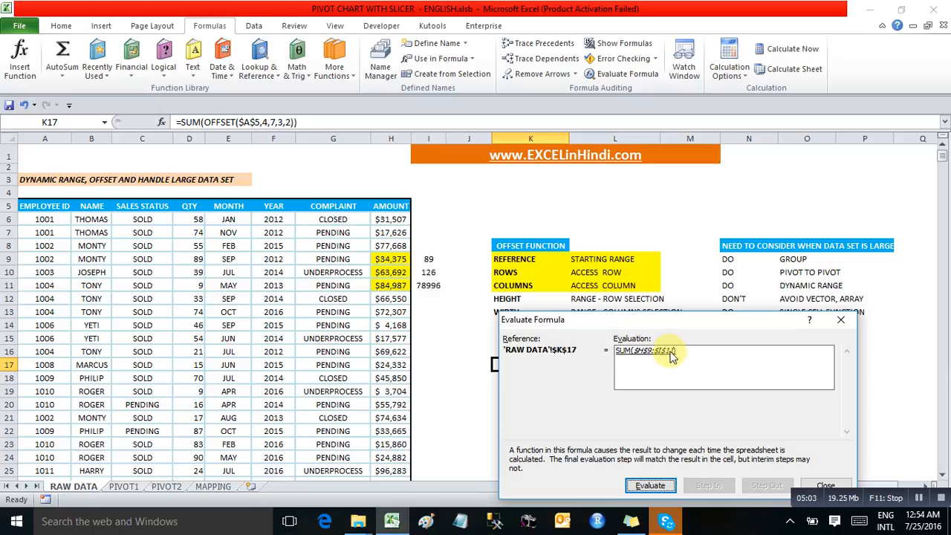
{"action": "left_click", "coordinate": [841, 320]}
{"action": "left_click_drag", "start_coordinate": [387, 258], "coordinate": [431, 286]}
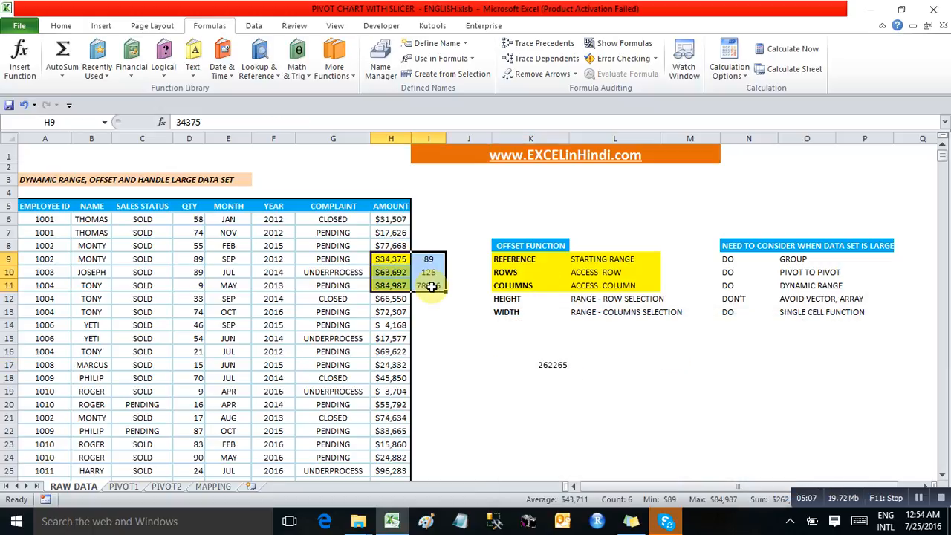
- Set the width argument of the K17 OFFSET formula to 1, and compare the total with the sum of H9:H11
{"action": "left_click", "coordinate": [555, 365]}
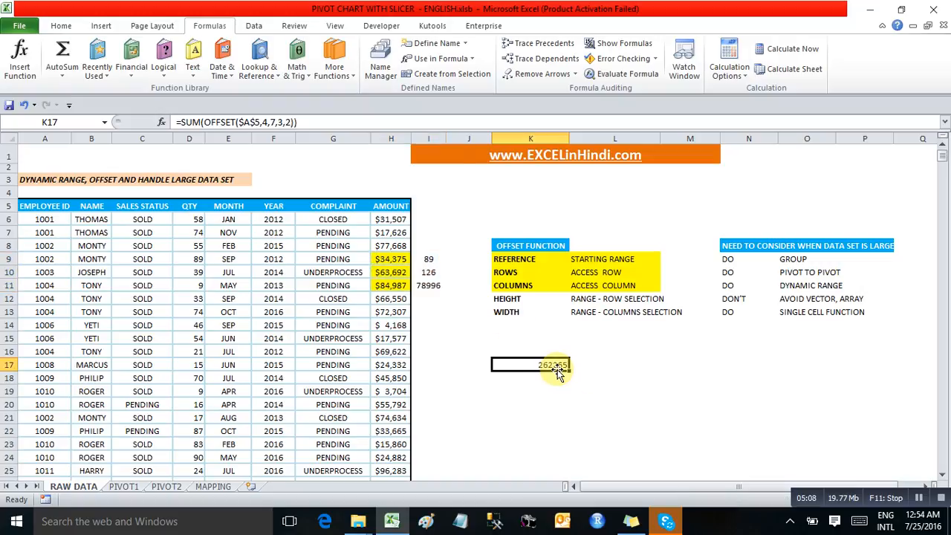
{"action": "left_click", "coordinate": [290, 123]}
{"action": "key", "text": "BackSpace"}
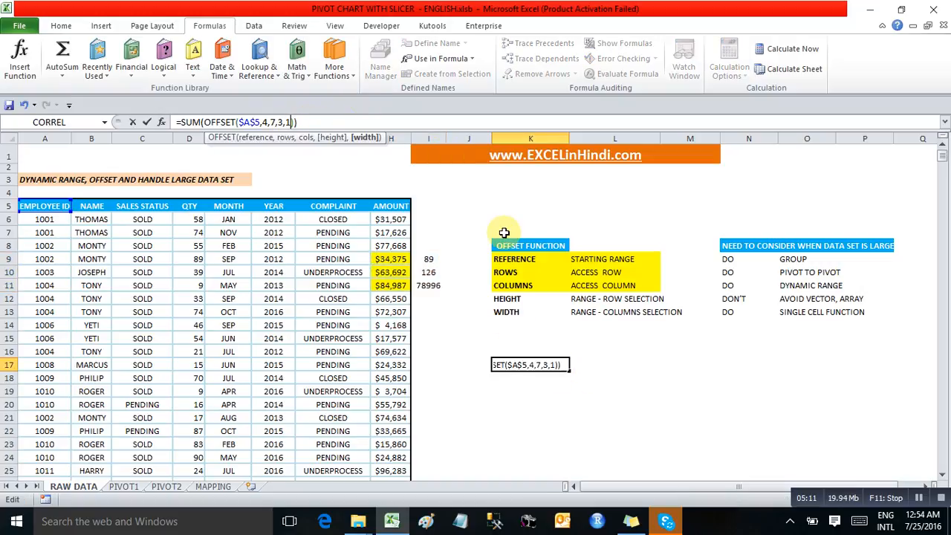
{"action": "type", "text": "1"}
{"action": "key", "text": "Return"}
{"action": "key", "text": "Up"}
{"action": "left_click", "coordinate": [399, 262]}
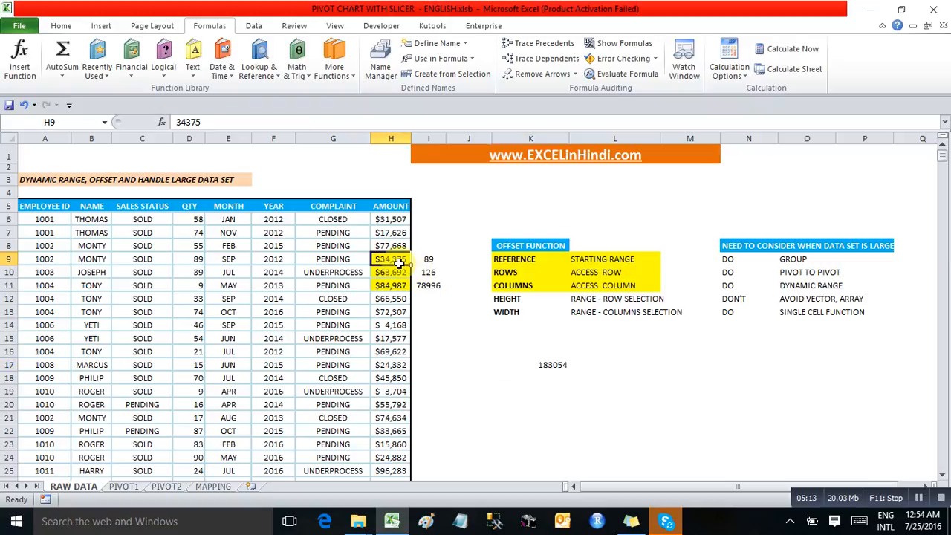
{"action": "left_click_drag", "start_coordinate": [399, 261], "coordinate": [396, 286]}
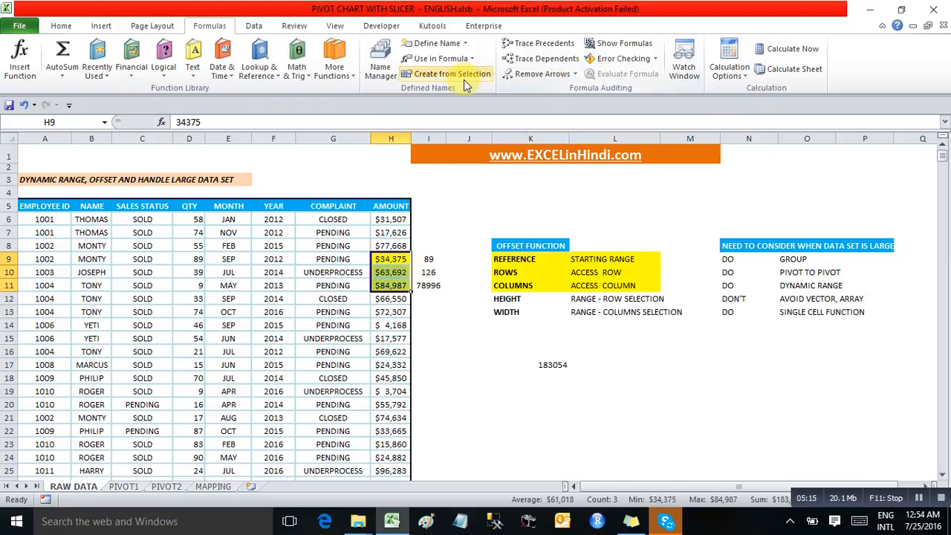
- Evaluate the single-column version of the K17 formula to see its resolved range, and close the evaluation
{"action": "left_click", "coordinate": [556, 364]}
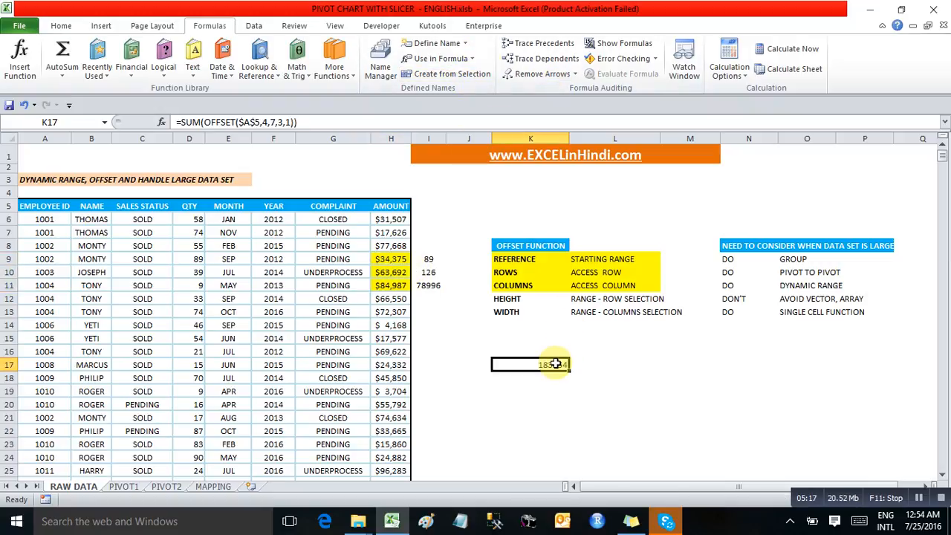
{"action": "left_click", "coordinate": [626, 75]}
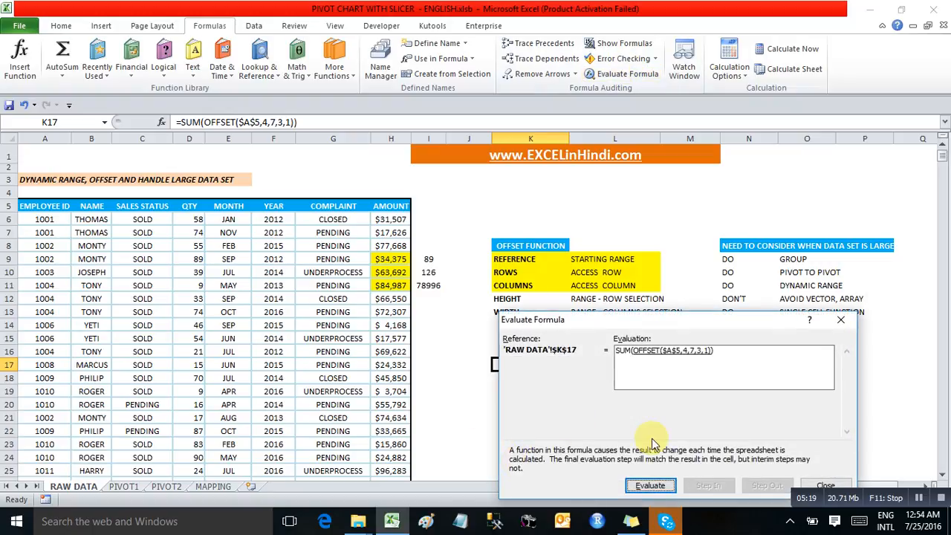
{"action": "left_click", "coordinate": [650, 486]}
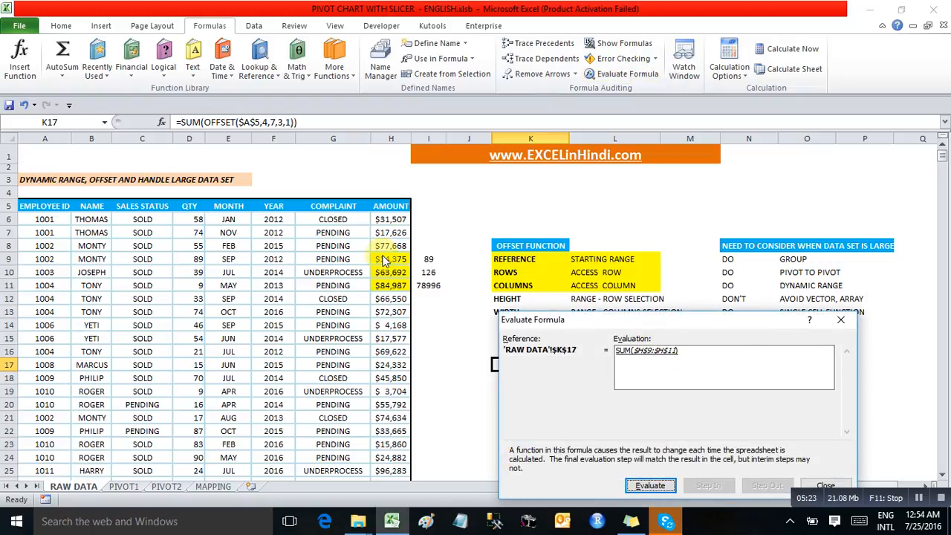
{"action": "left_click_drag", "start_coordinate": [766, 319], "coordinate": [693, 194]}
{"action": "left_click", "coordinate": [768, 194]}
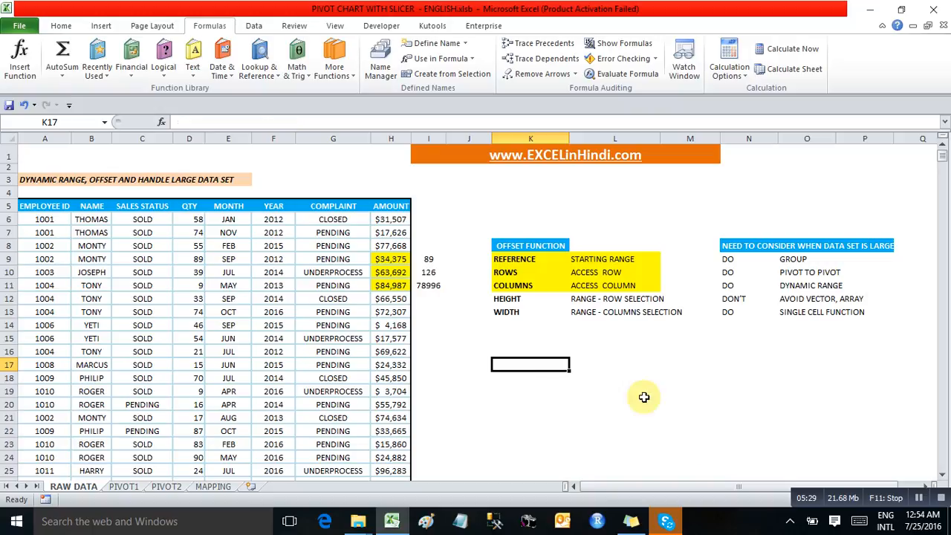
- Clear the test values in I9:I11 and go to the empty cell K16 beneath the OFFSET argument notes
{"action": "left_click_drag", "start_coordinate": [430, 260], "coordinate": [436, 286]}
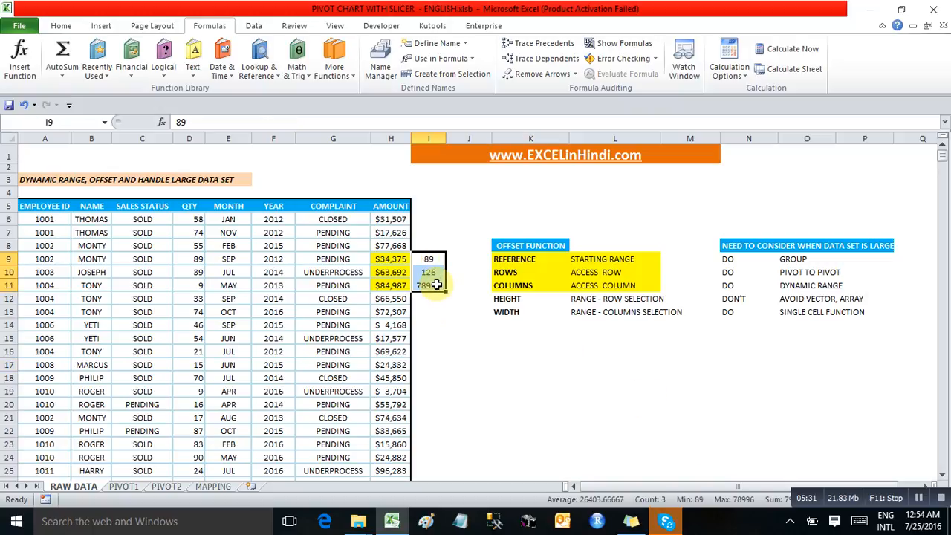
{"action": "key", "text": "Delete"}
{"action": "key", "text": "Right"}
{"action": "key", "text": "Down"}
{"action": "key", "text": "Down"}
{"action": "key", "text": "Right"}
{"action": "key", "text": "Down"}
{"action": "key", "text": "Down"}
{"action": "key", "text": "Down"}
{"action": "key", "text": "Down"}
{"action": "key", "text": "Down"}
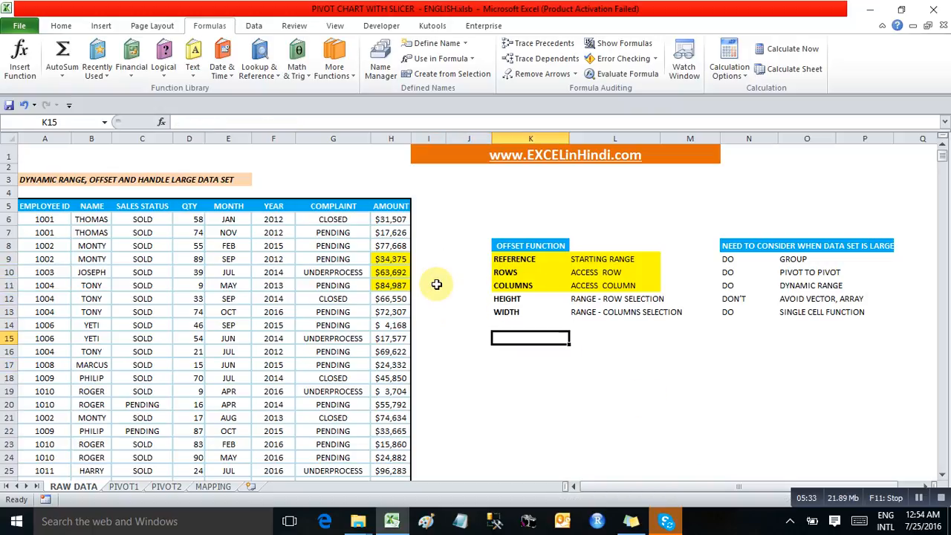
- Begin an OFFSET formula in K16 with the absolute reference $A$5, 0 rows and 0 columns
{"action": "type", "text": "=OF"}
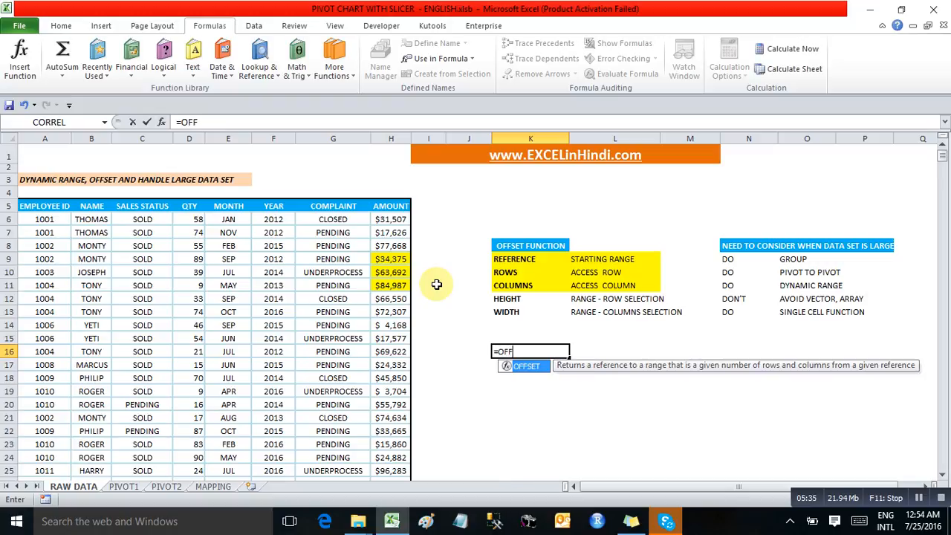
{"action": "type", "text": "F"}
{"action": "key", "text": "Tab"}
{"action": "left_click", "coordinate": [44, 206]}
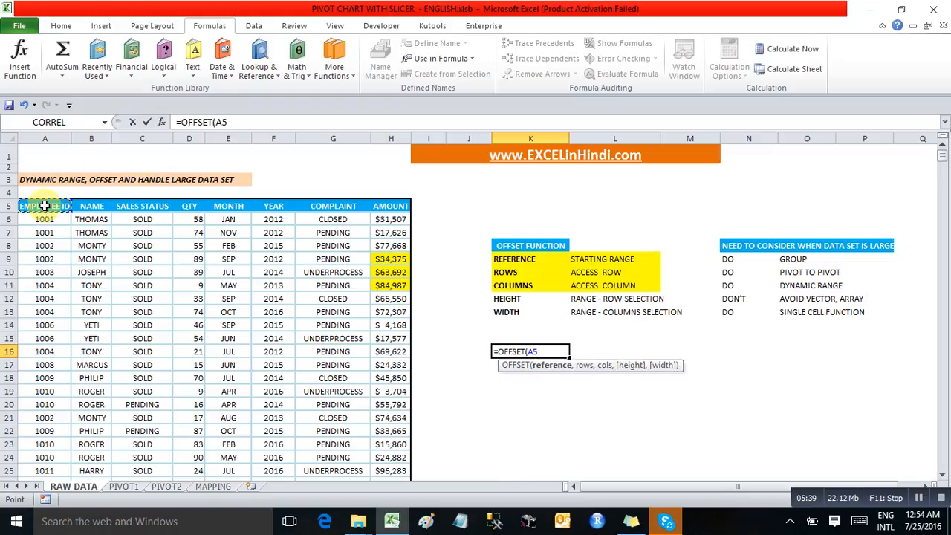
{"action": "type", "text": ","}
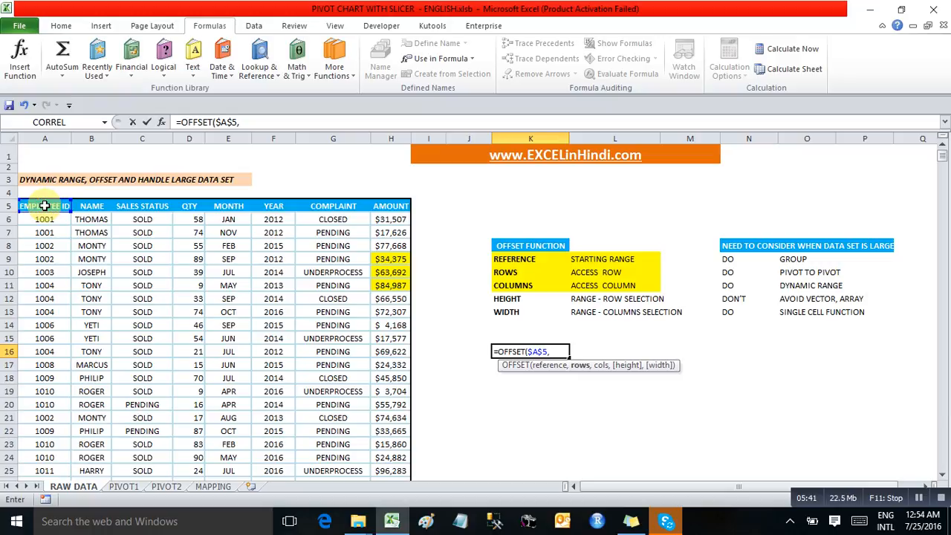
{"action": "type", "text": "0,0,"}
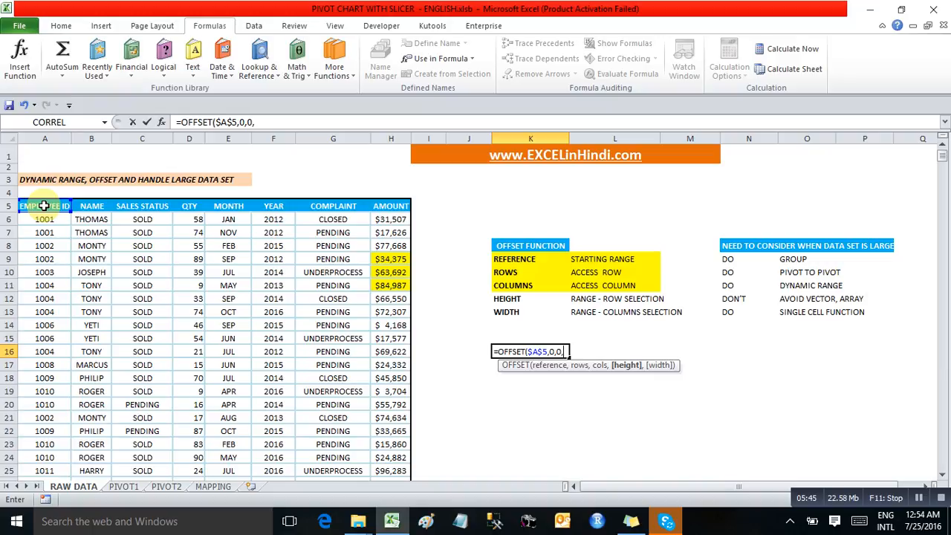
- Enter COUNTA($A$5:$A$1048576) as the height argument of the K16 OFFSET formula
{"action": "type", "text": "COUN"}
{"action": "key", "text": "Down"}
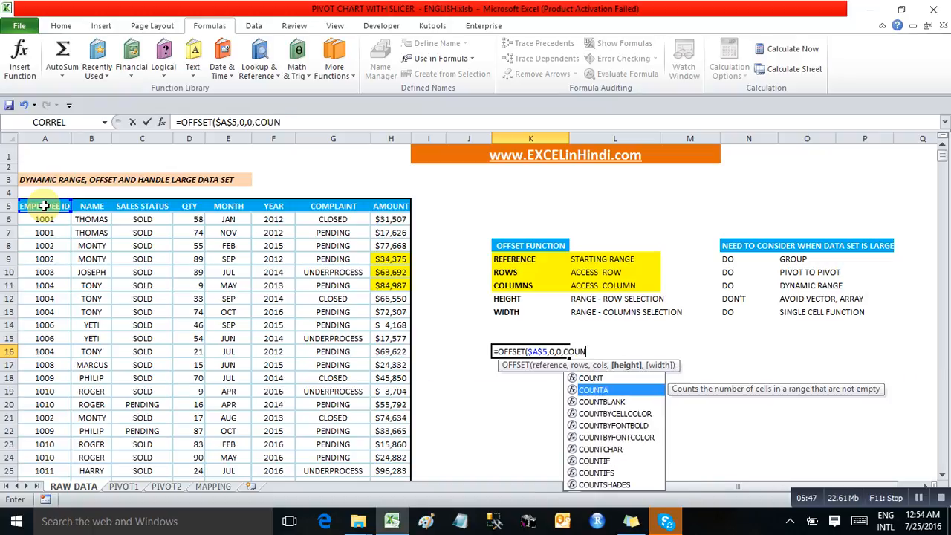
{"action": "key", "text": "Tab"}
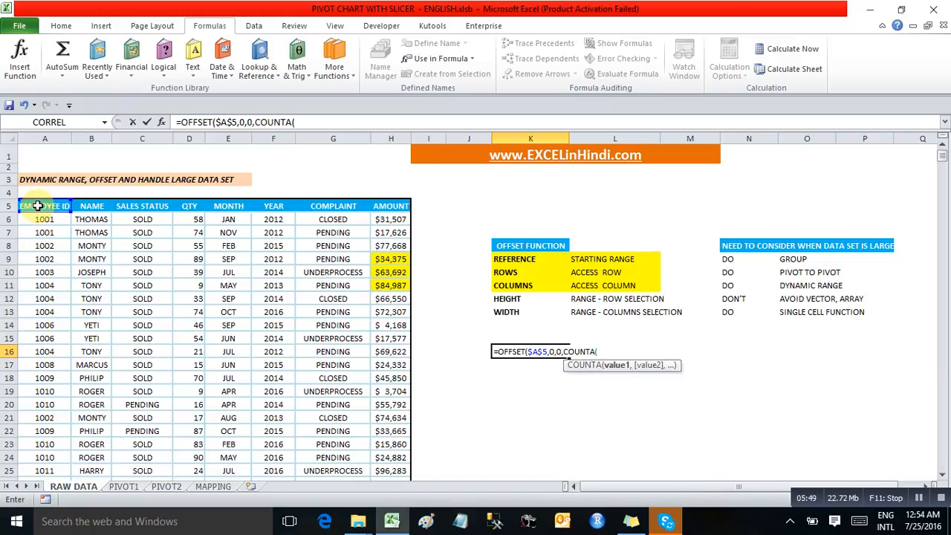
{"action": "key", "text": "ctrl+shift+Down"}
{"action": "key", "text": "ctrl+shift+Down"}
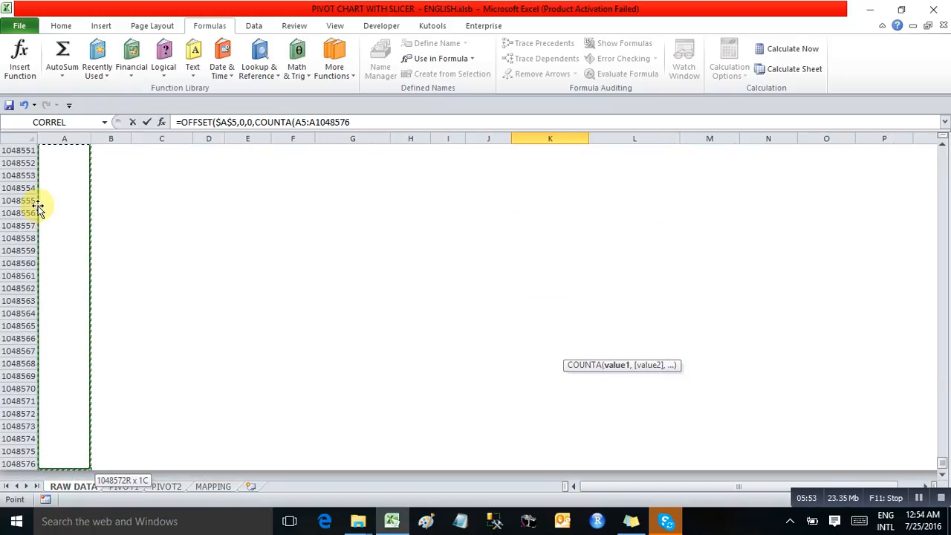
{"action": "key", "text": "F4"}
{"action": "type", "text": ")"}
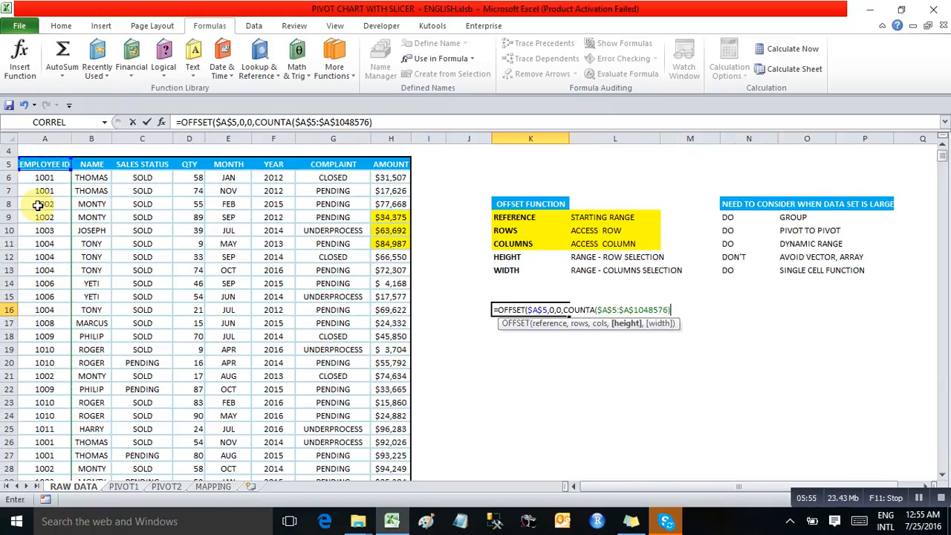
- Add COUNTA($5:$5) as the width argument of the K16 OFFSET formula and complete the formula
{"action": "type", "text": ",COUNTA("}
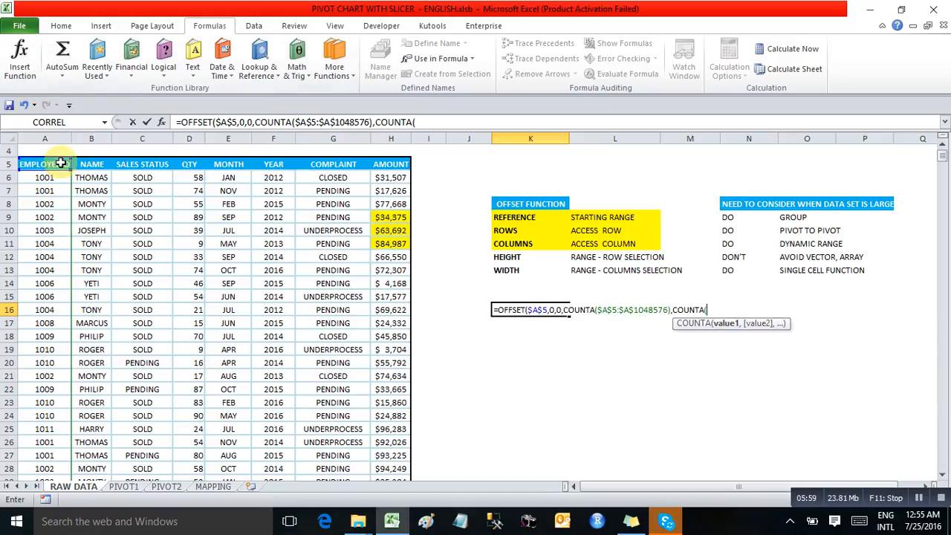
{"action": "left_click", "coordinate": [8, 164]}
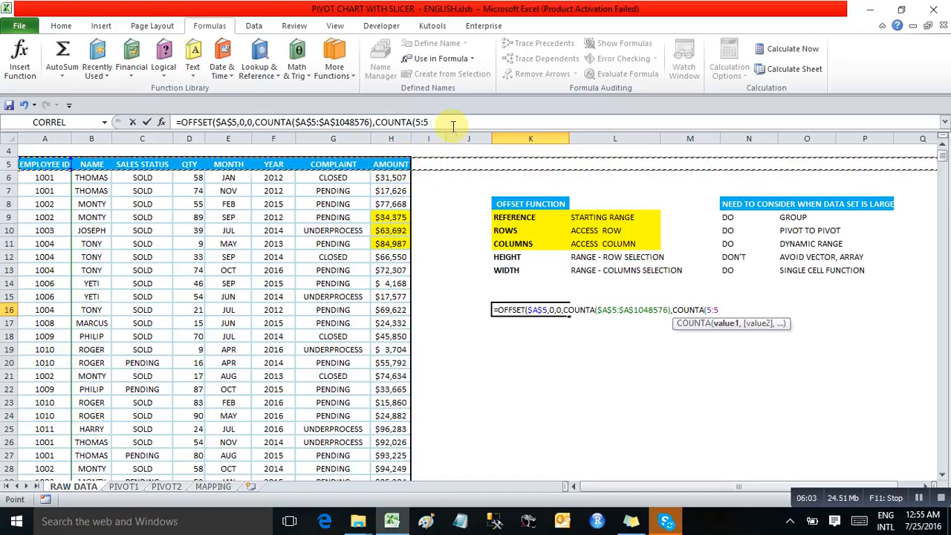
{"action": "key", "text": "F4"}
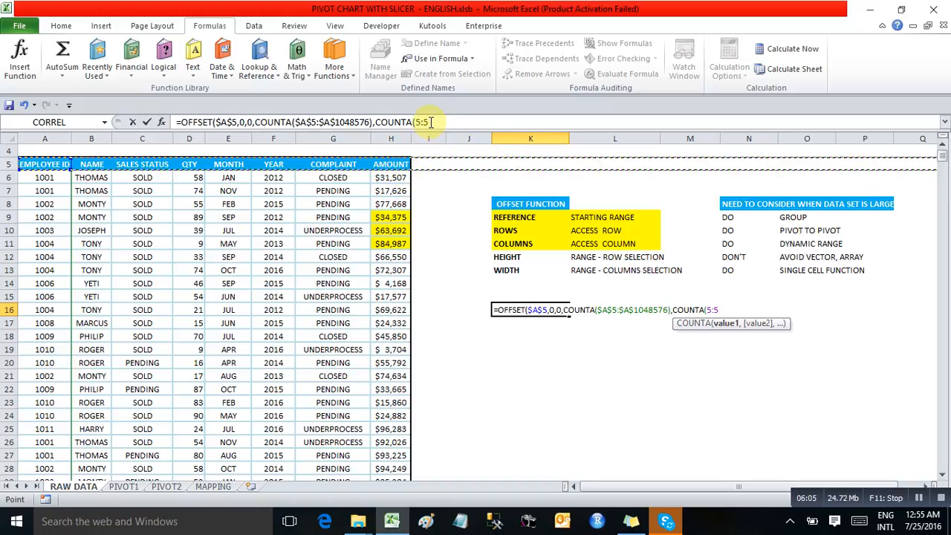
{"action": "type", "text": ")"}
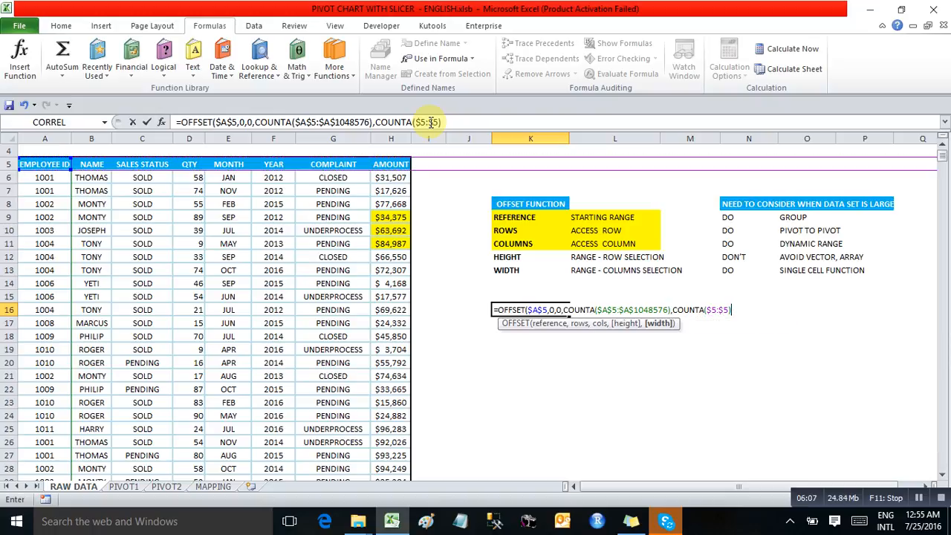
{"action": "key", "text": "Return"}
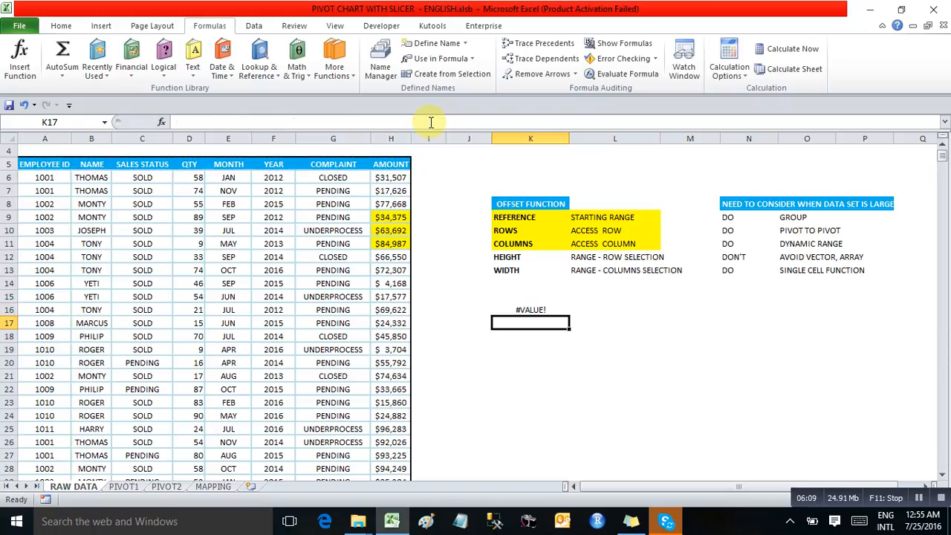
{"action": "key", "text": "Up"}
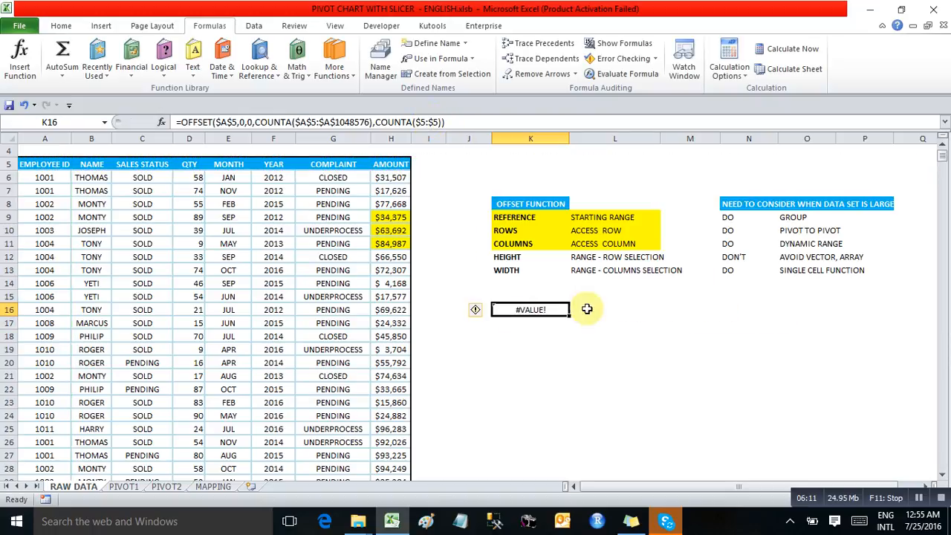
- Copy the complete OFFSET formula text from K16 and select the empty cell K18
{"action": "left_click", "coordinate": [449, 122]}
{"action": "left_click_drag", "start_coordinate": [449, 122], "coordinate": [187, 106]}
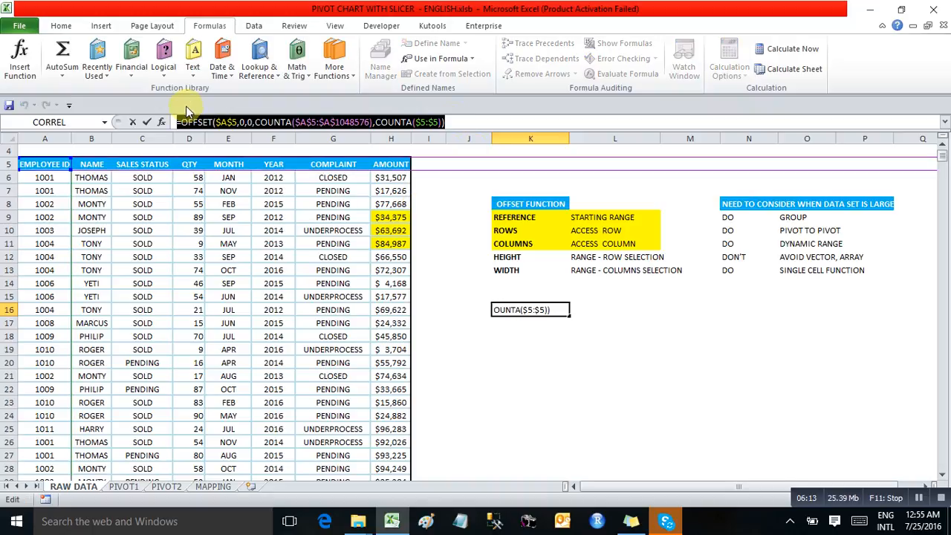
{"action": "key", "text": "Escape"}
{"action": "left_click", "coordinate": [510, 337]}
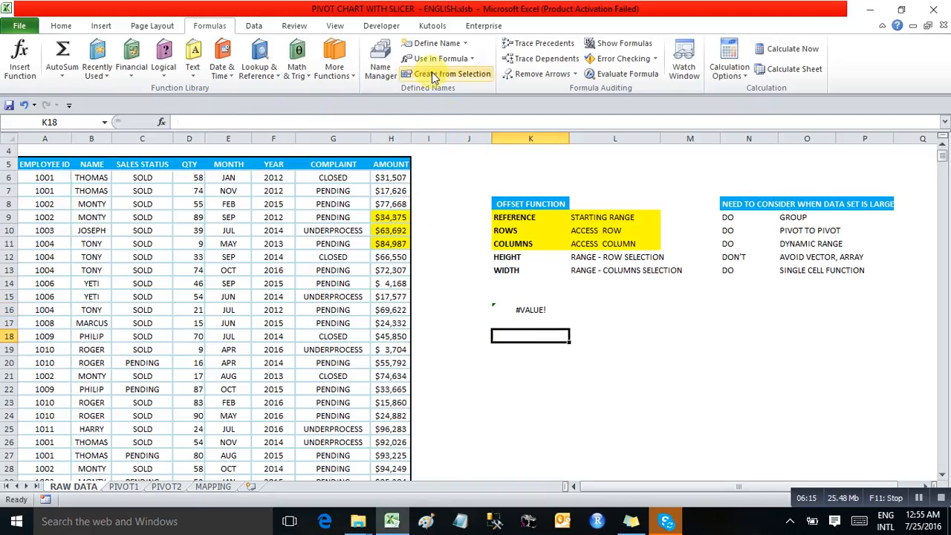
- Try to define the workbook name DYN_RNG with the copied OFFSET formula as its reference
{"action": "left_click", "coordinate": [431, 43]}
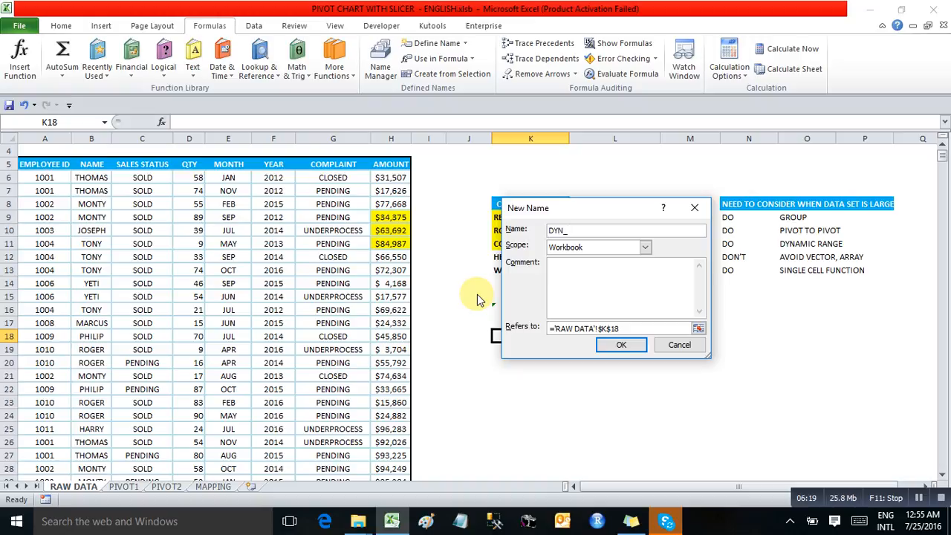
{"action": "left_click", "coordinate": [620, 329]}
{"action": "key", "text": "ctrl+v"}
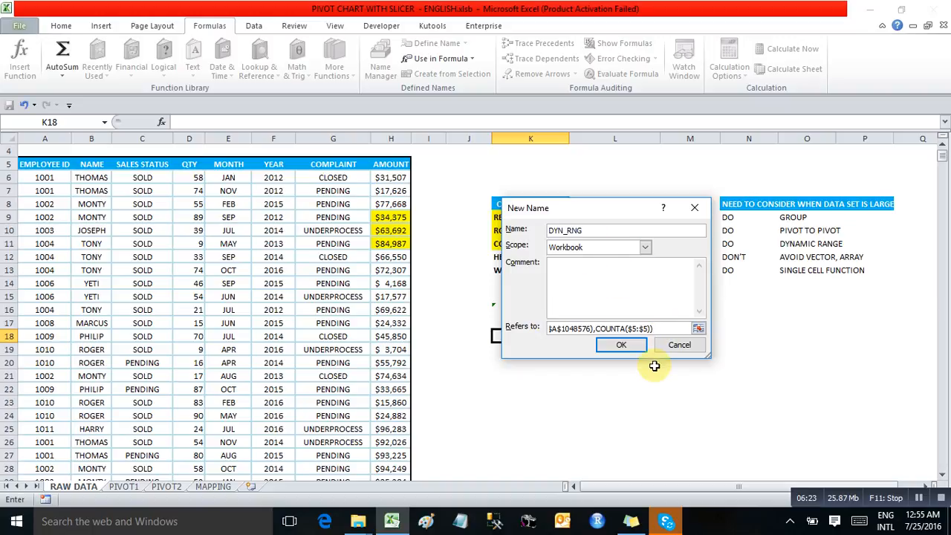
{"action": "left_click", "coordinate": [621, 345]}
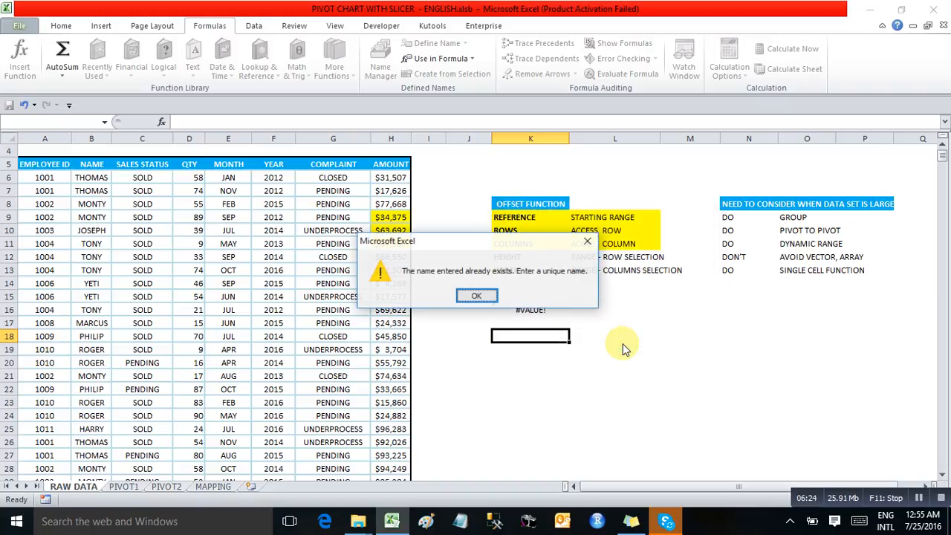
{"action": "left_click", "coordinate": [474, 297]}
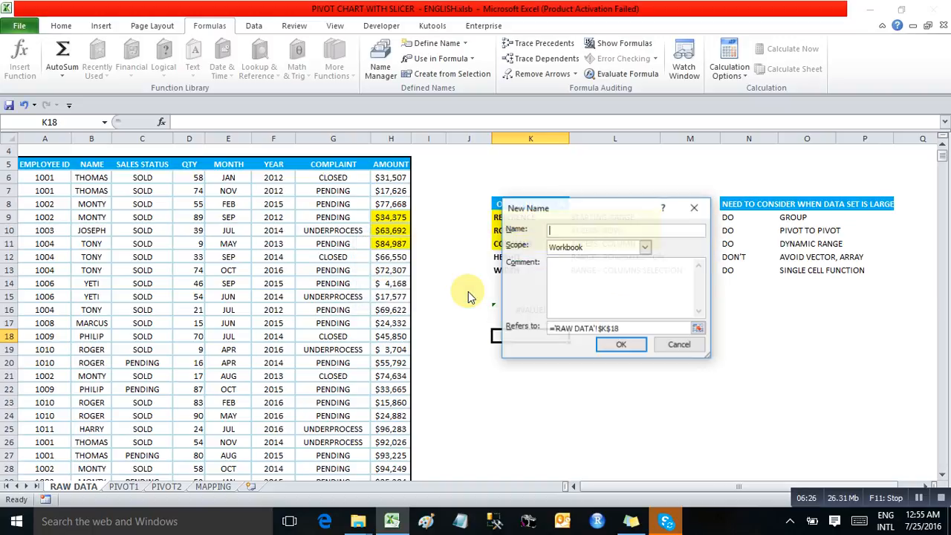
{"action": "left_click", "coordinate": [694, 208]}
- Delete the existing defined names DYN_RNG and DYN_RNG2 from the workbook
{"action": "left_click", "coordinate": [381, 66]}
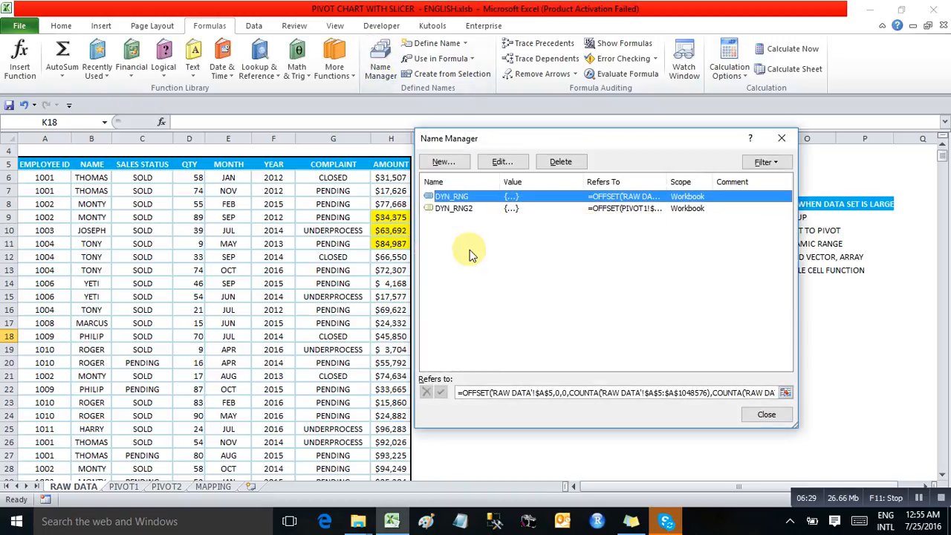
{"action": "left_click", "coordinate": [551, 171]}
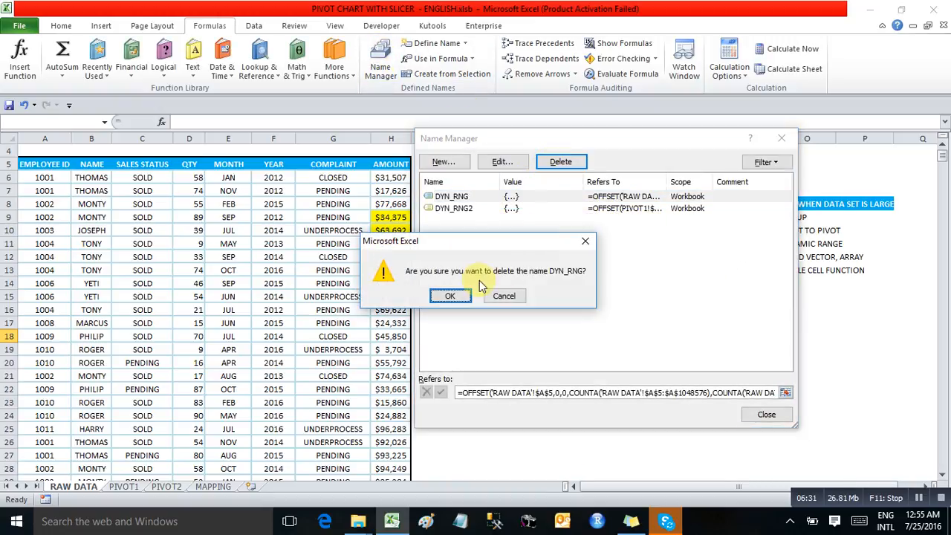
{"action": "left_click", "coordinate": [448, 294]}
{"action": "left_click", "coordinate": [510, 196]}
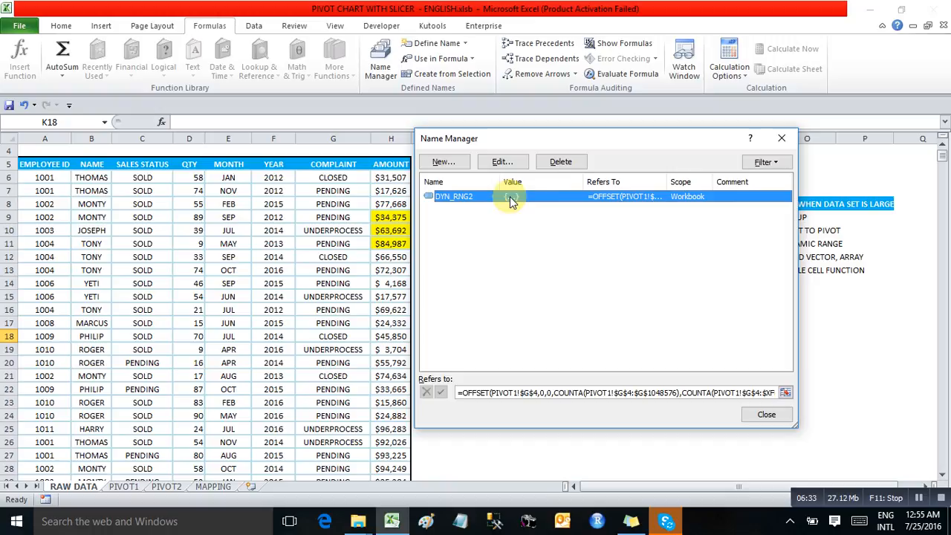
{"action": "left_click", "coordinate": [560, 162]}
{"action": "left_click", "coordinate": [461, 295]}
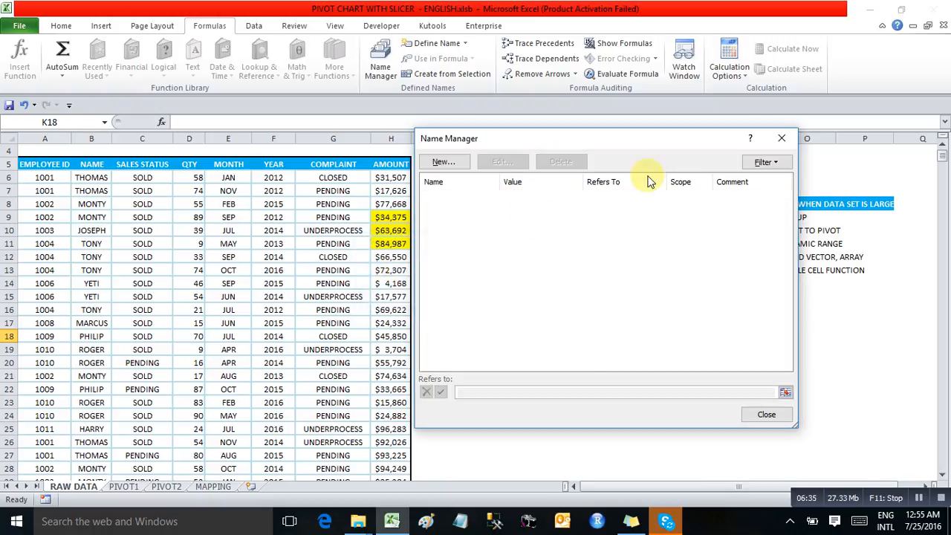
{"action": "left_click", "coordinate": [785, 139]}
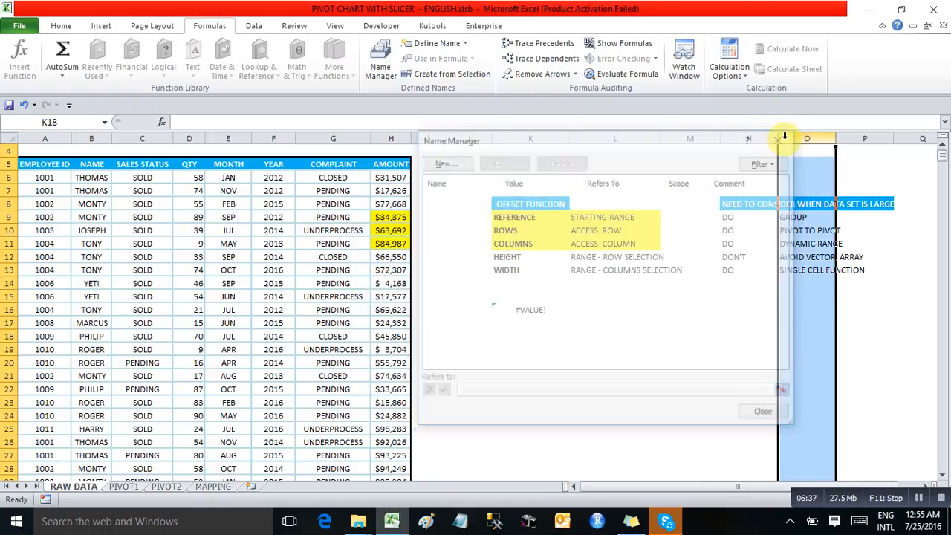
- Define the workbook-scoped name DYN_RNG with the copied formula =OFFSET($A$5,0,0,COUNTA($A$5:$A$1048576),COUNTA($5:$5)) as its reference
{"action": "left_click", "coordinate": [437, 45]}
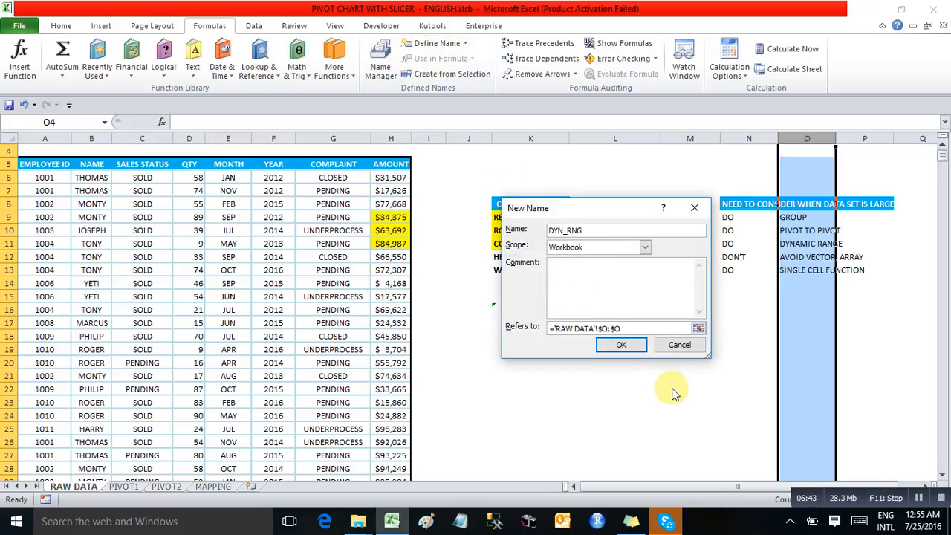
{"action": "left_click_drag", "start_coordinate": [629, 329], "coordinate": [539, 309]}
{"action": "type", "text": "=OFFSET($O$1,0,0,COUNTA($O:$O),1)"}
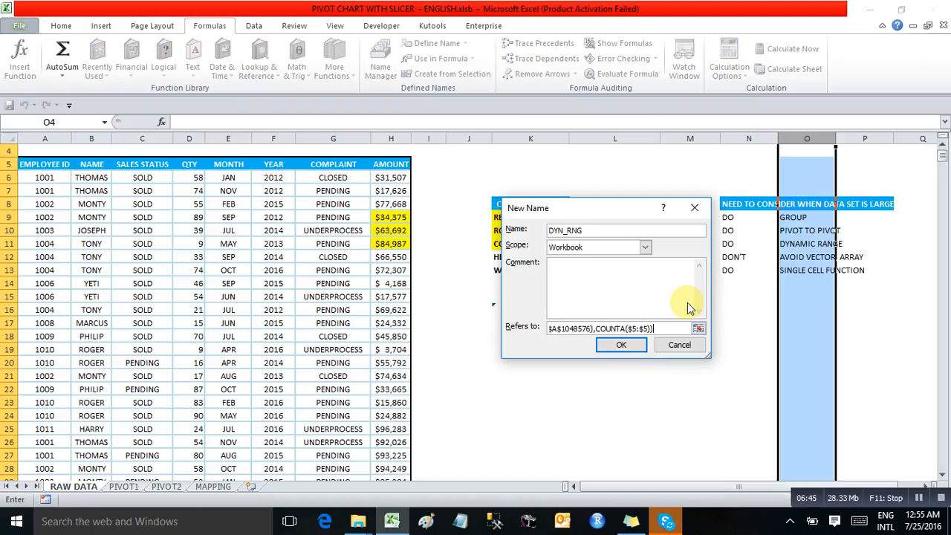
{"action": "left_click", "coordinate": [616, 347]}
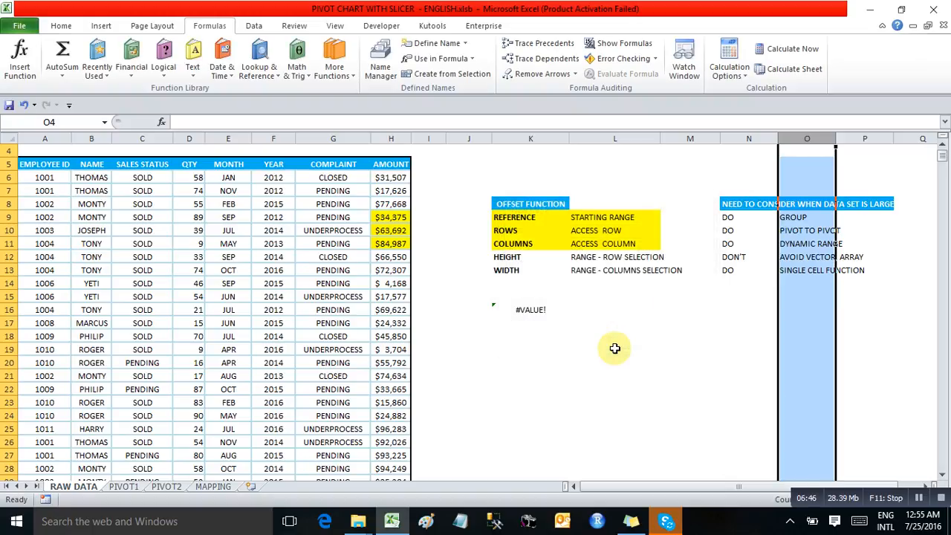
- Check the range that DYN_RNG covers on RAW DATA, from the header row to the last data row
{"action": "left_click", "coordinate": [516, 309]}
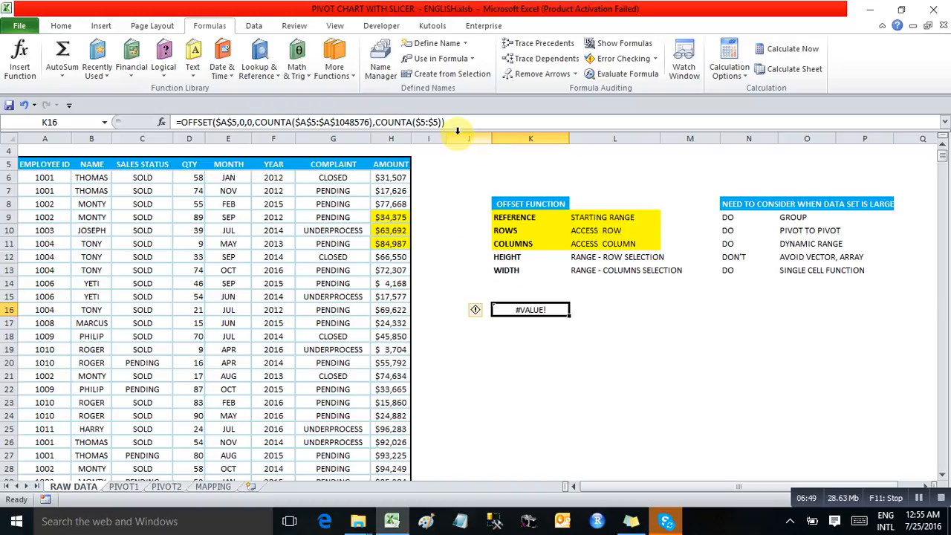
{"action": "left_click", "coordinate": [381, 68]}
{"action": "left_click", "coordinate": [536, 390]}
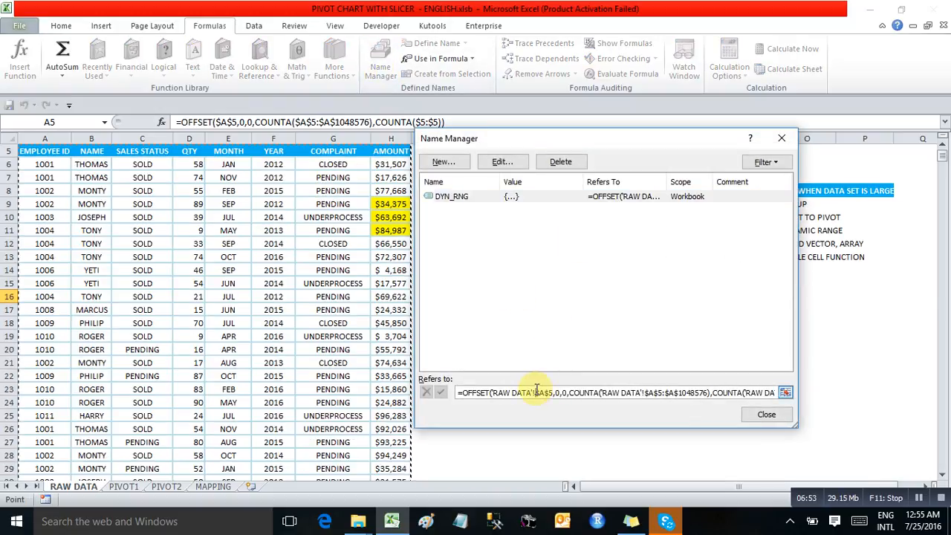
{"action": "left_click_drag", "start_coordinate": [474, 139], "coordinate": [512, 296]}
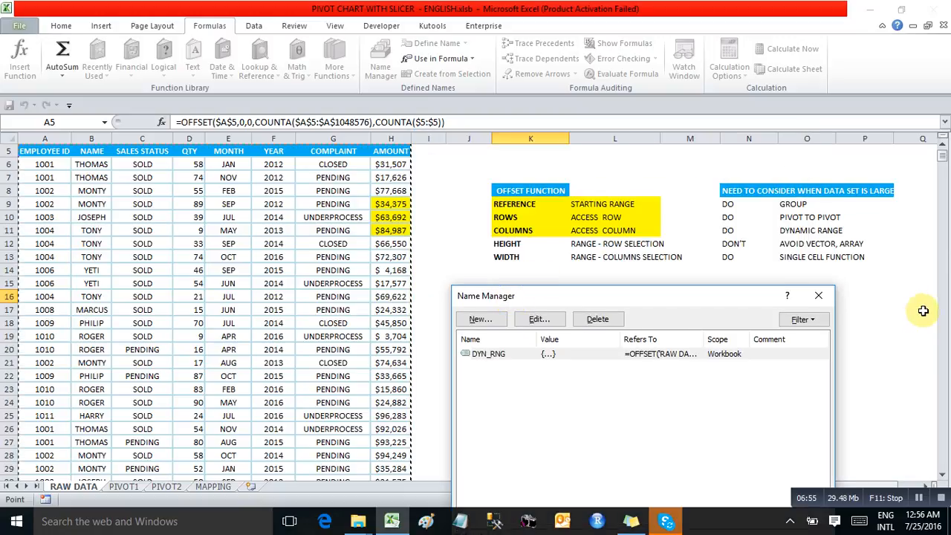
{"action": "scroll", "coordinate": [942, 162], "scroll_direction": "up", "scroll_amount": 2}
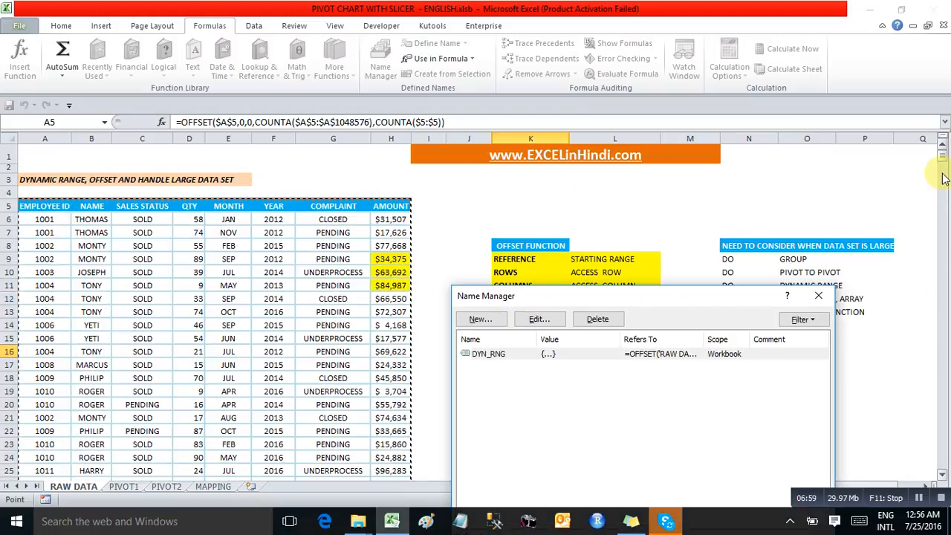
{"action": "left_click_drag", "start_coordinate": [942, 157], "coordinate": [946, 490]}
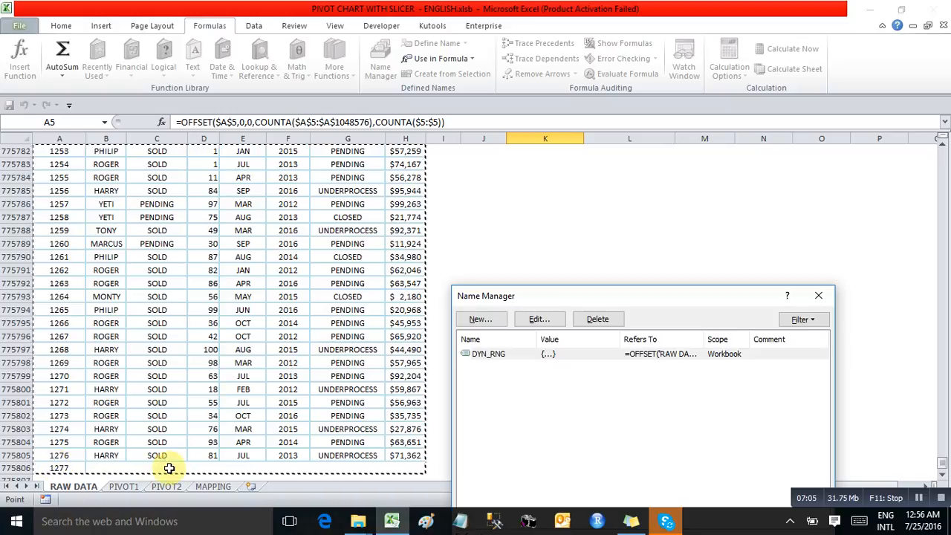
{"action": "left_click_drag", "start_coordinate": [944, 467], "coordinate": [936, 138]}
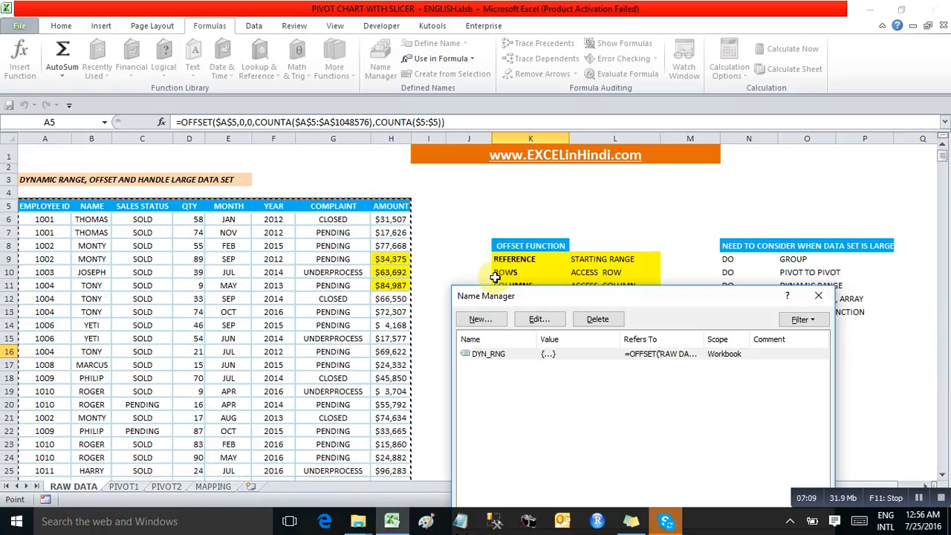
{"action": "left_click", "coordinate": [818, 295]}
- Add the column header CHECK in cell I5, next to AMOUNT
{"action": "left_click", "coordinate": [421, 208]}
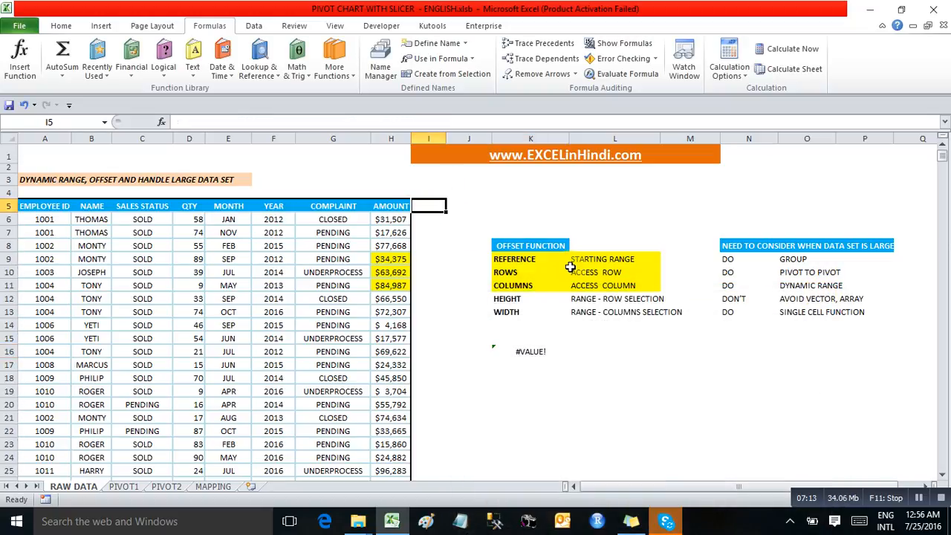
{"action": "type", "text": "CHECK"}
{"action": "key", "text": "Return"}
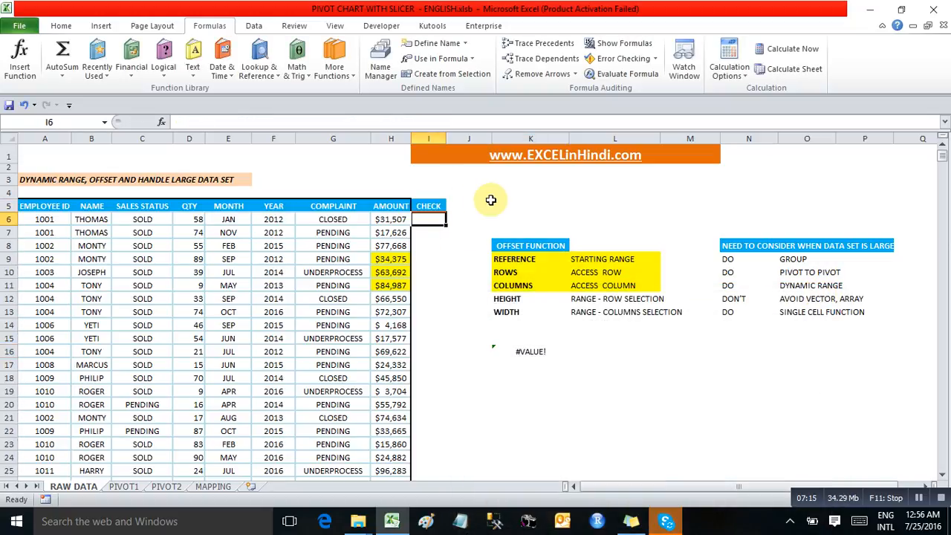
- Check whether the range of DYN_RNG includes the added CHECK column
{"action": "left_click", "coordinate": [436, 205]}
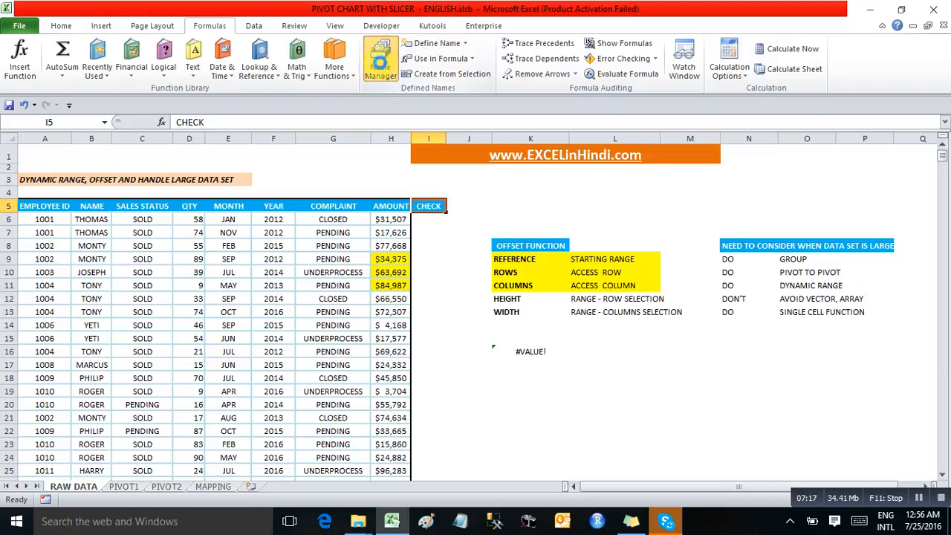
{"action": "left_click", "coordinate": [379, 60]}
{"action": "left_click", "coordinate": [630, 466]}
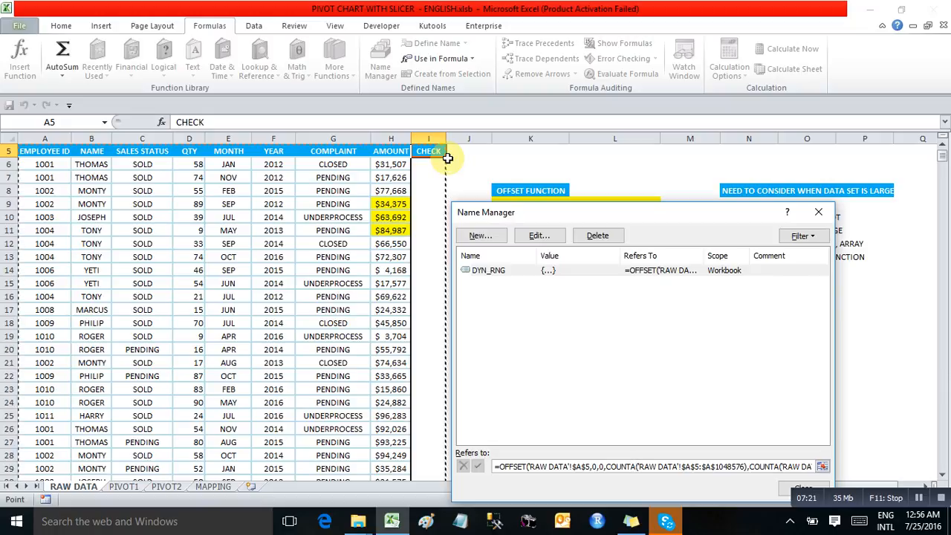
{"action": "left_click", "coordinate": [819, 215]}
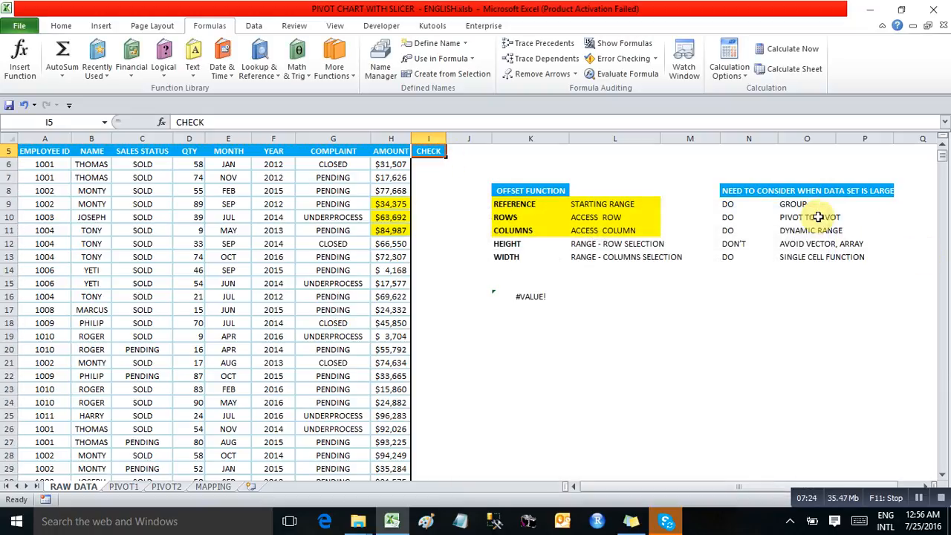
- Delete columns G to P on the PIVOT1 sheet
{"action": "left_click", "coordinate": [511, 376]}
{"action": "left_click", "coordinate": [124, 485]}
{"action": "left_click_drag", "start_coordinate": [144, 138], "coordinate": [760, 224]}
{"action": "key", "text": "ctrl+minus"}
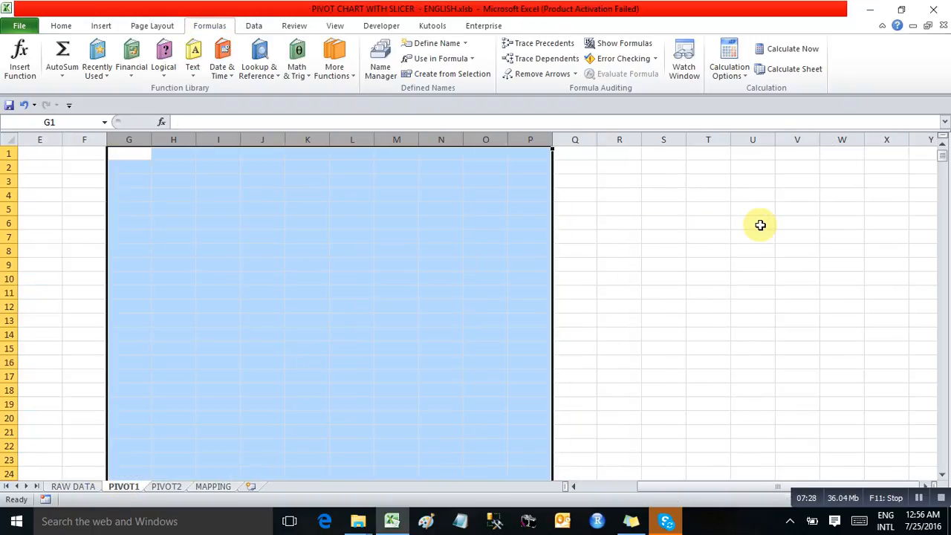
- Insert a PivotTable at cell G4 of the PIVOT1 sheet with DYN_RNG as its source range
{"action": "left_click", "coordinate": [144, 200]}
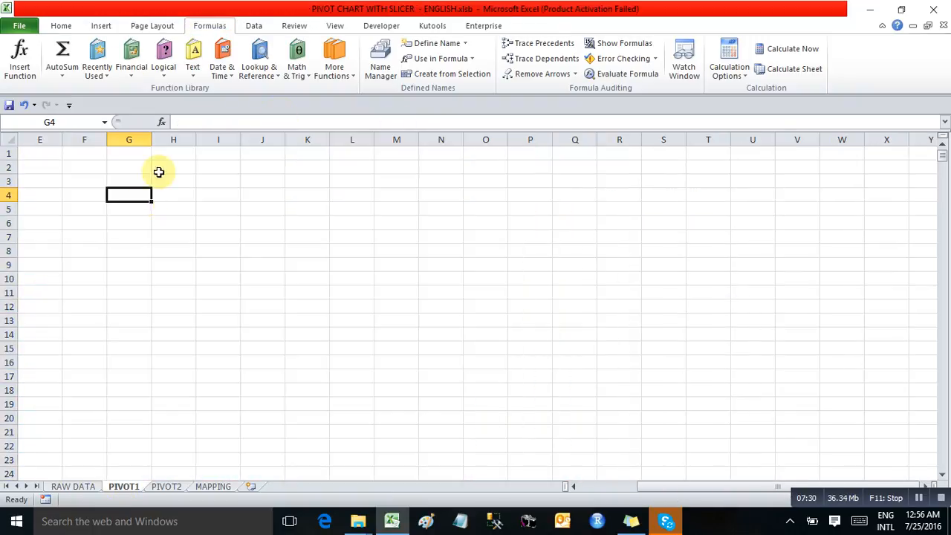
{"action": "left_click", "coordinate": [101, 25]}
{"action": "left_click", "coordinate": [22, 69]}
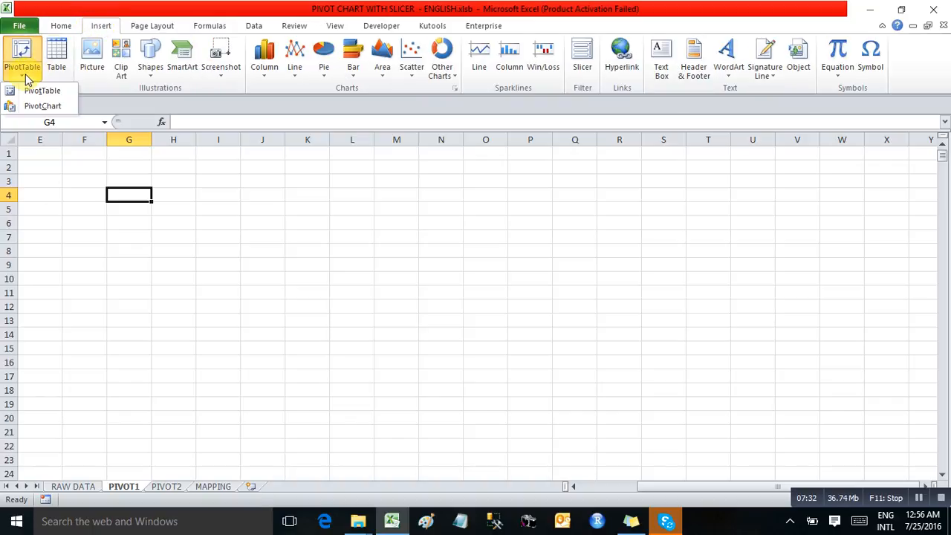
{"action": "left_click", "coordinate": [40, 93]}
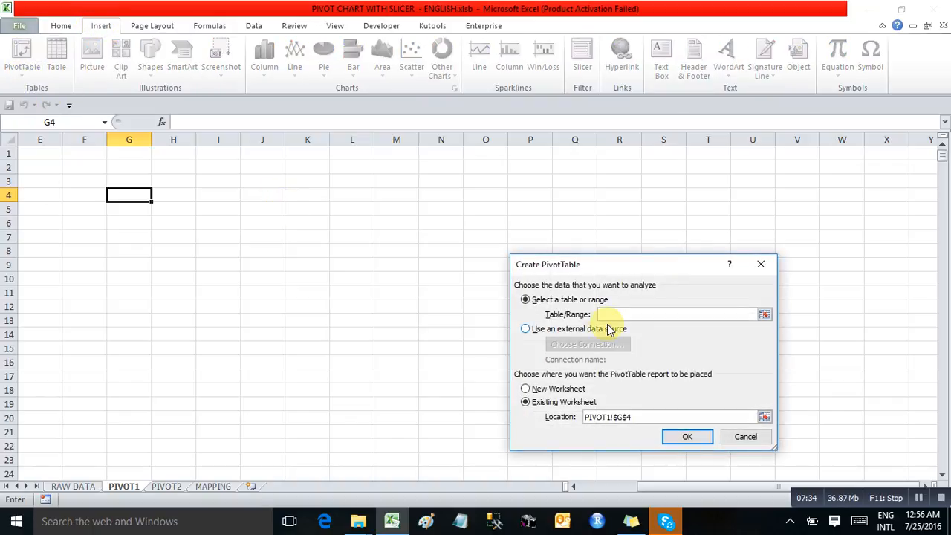
{"action": "left_click", "coordinate": [217, 26]}
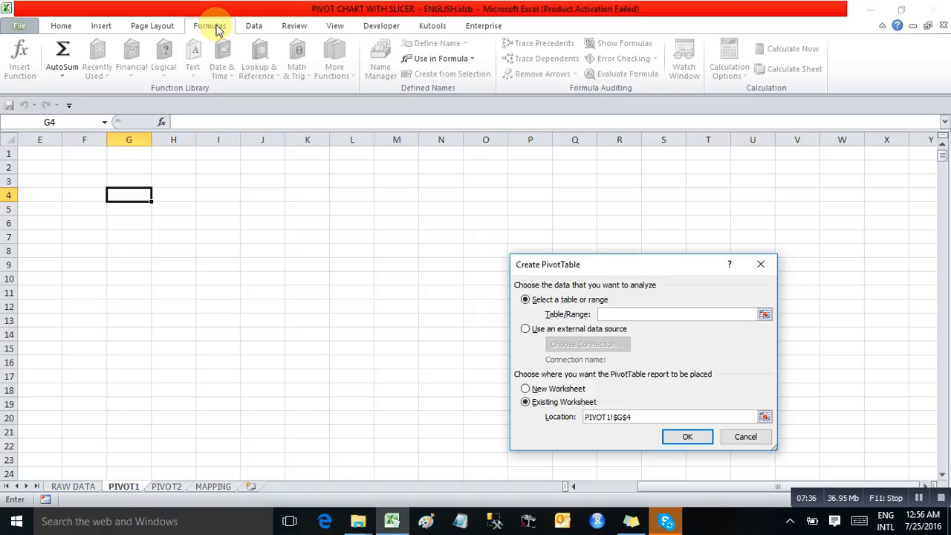
{"action": "left_click", "coordinate": [445, 59]}
{"action": "left_click", "coordinate": [423, 77]}
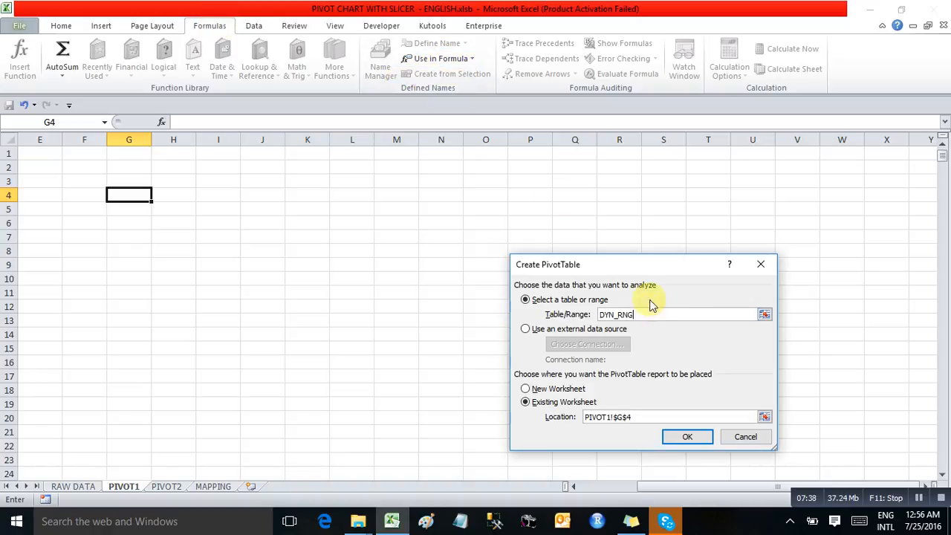
{"action": "left_click", "coordinate": [678, 440]}
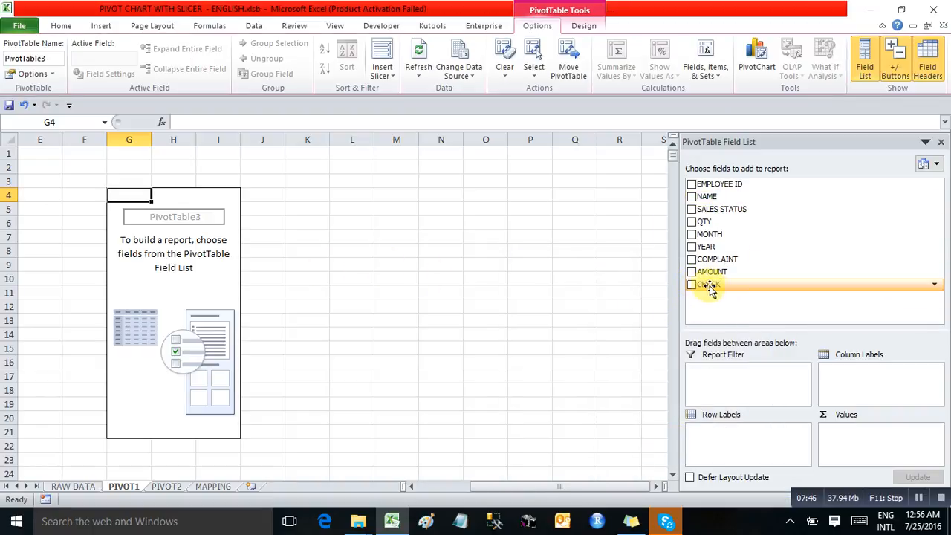
- Delete the CHECK header from cell I5 on the RAW DATA sheet
{"action": "left_click", "coordinate": [69, 489]}
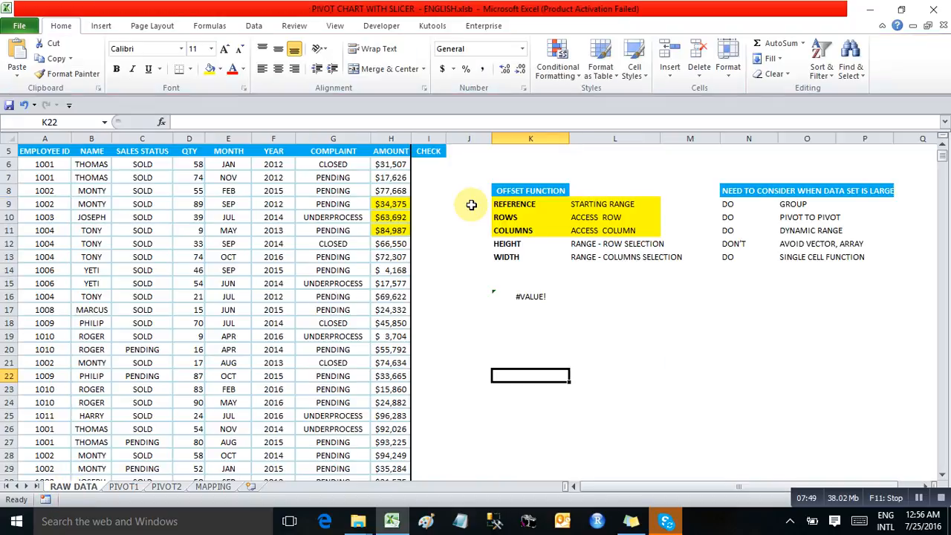
{"action": "left_click", "coordinate": [420, 168]}
{"action": "key", "text": "Up"}
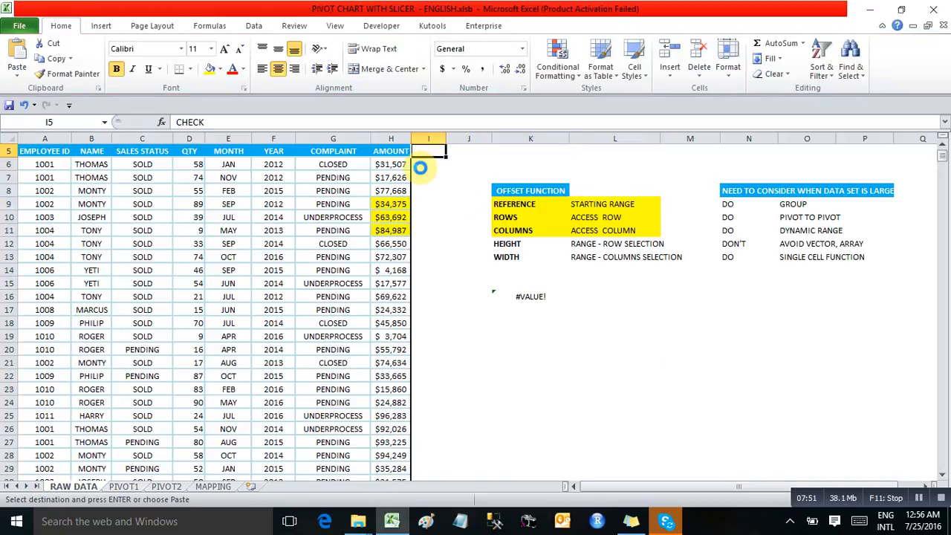
{"action": "key", "text": "Delete"}
- Refresh the PivotTable on the PIVOT1 sheet to update its field list
{"action": "left_click", "coordinate": [123, 489]}
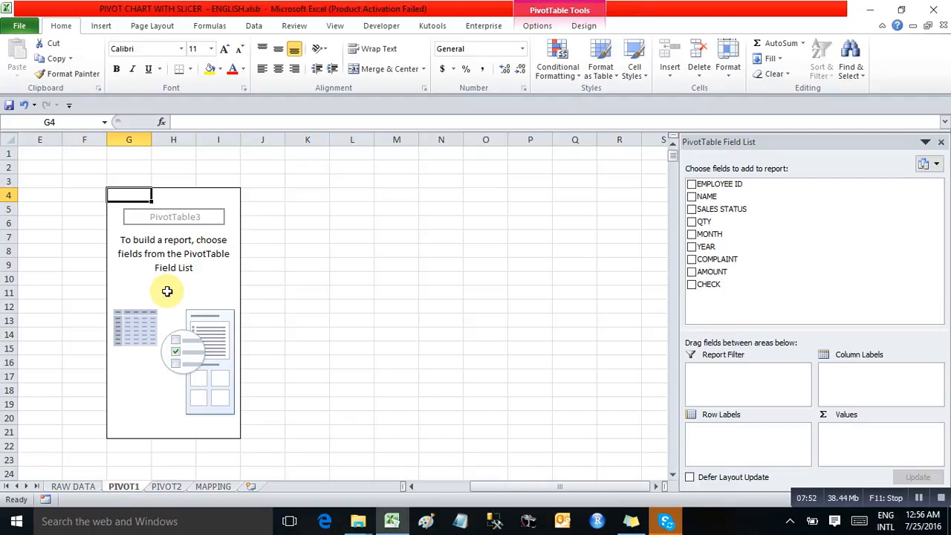
{"action": "right_click", "coordinate": [166, 294]}
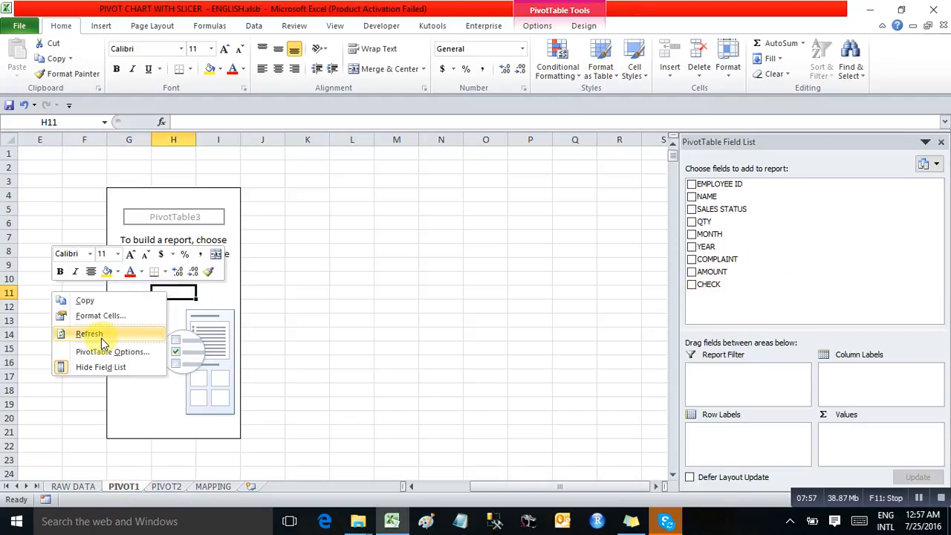
{"action": "left_click", "coordinate": [92, 334]}
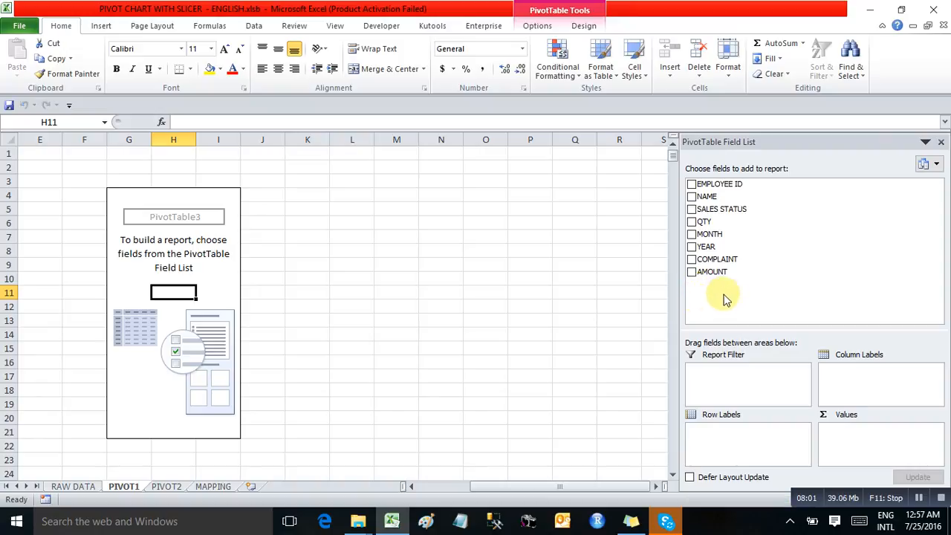
- Examine the extent of the records on the RAW DATA sheet and return to the empty PivotTable on PIVOT1
{"action": "left_click", "coordinate": [156, 264]}
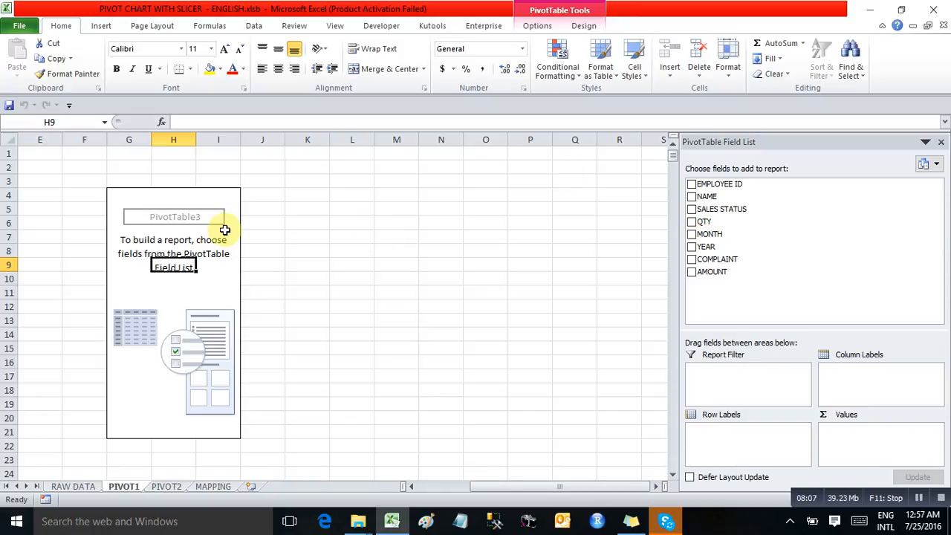
{"action": "left_click", "coordinate": [74, 486]}
{"action": "left_click", "coordinate": [114, 296]}
{"action": "key", "text": "ctrl+Down"}
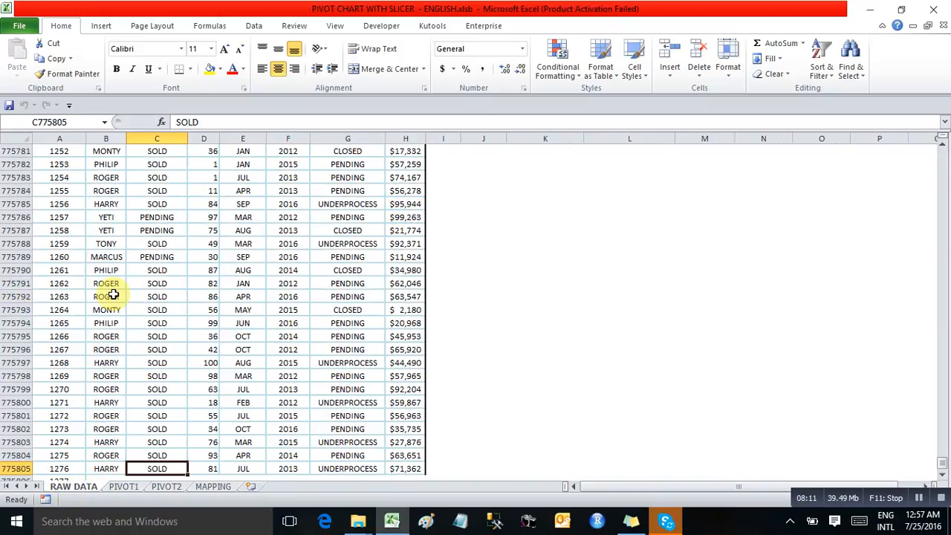
{"action": "key", "text": "Down"}
{"action": "key", "text": "Up"}
{"action": "key", "text": "ctrl+Up"}
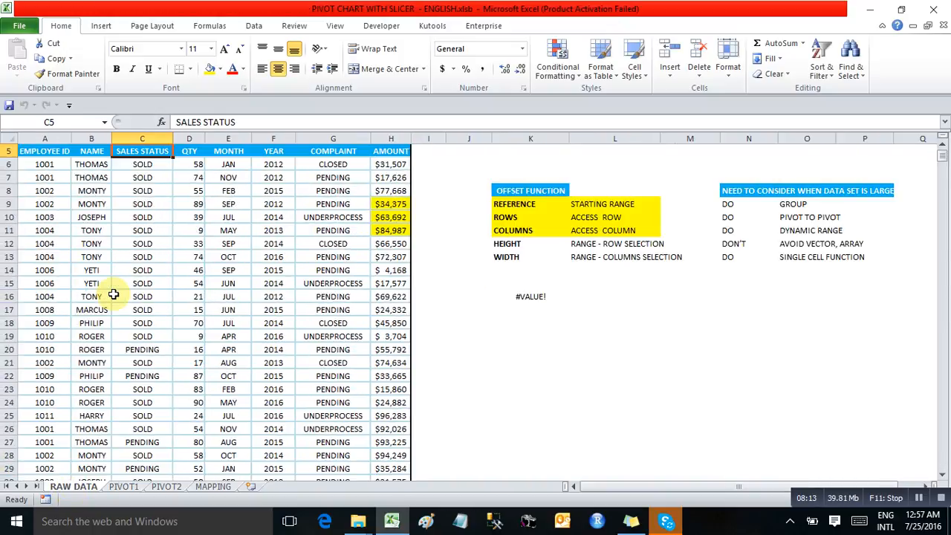
{"action": "key", "text": "ctrl+Down"}
{"action": "key", "text": "ctrl+Up"}
{"action": "key", "text": "ctrl+Up"}
{"action": "key", "text": "Left"}
{"action": "key", "text": "Down"}
{"action": "key", "text": "Down"}
{"action": "key", "text": "Down"}
{"action": "key", "text": "Down"}
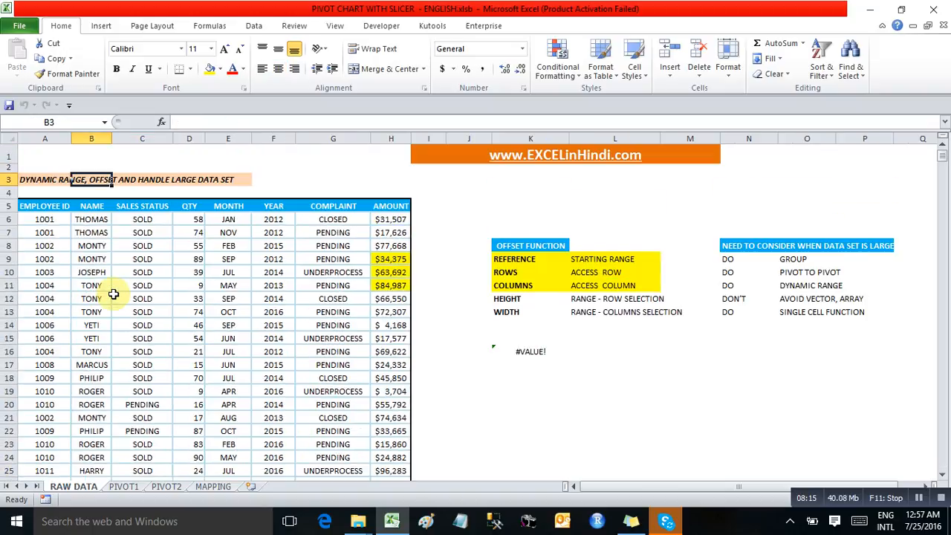
{"action": "key", "text": "Left"}
{"action": "left_click", "coordinate": [123, 486]}
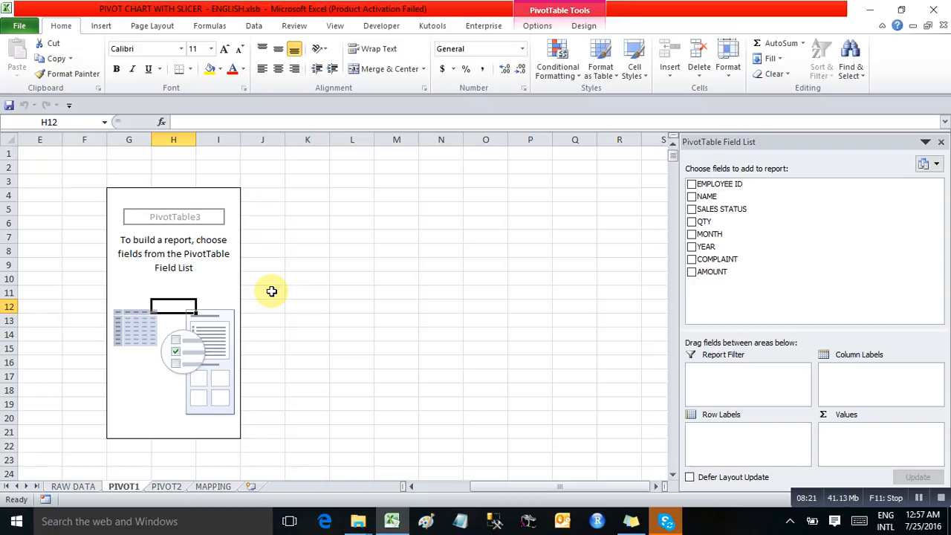
- Examine the employee ID-to-name table and the month-to-quarter table on the MAPPING sheet
{"action": "left_click", "coordinate": [215, 484]}
{"action": "left_click_drag", "start_coordinate": [57, 165], "coordinate": [94, 277]}
{"action": "left_click", "coordinate": [77, 196]}
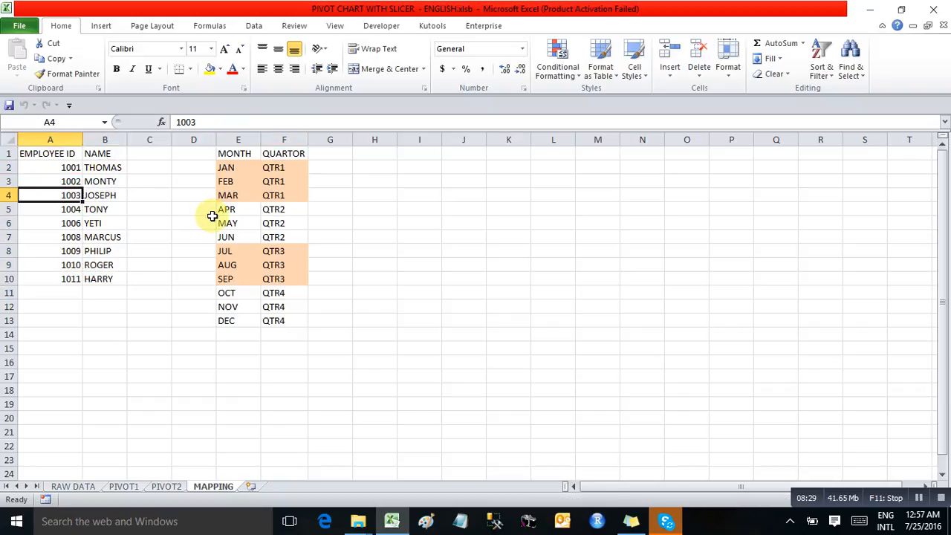
{"action": "left_click", "coordinate": [89, 153]}
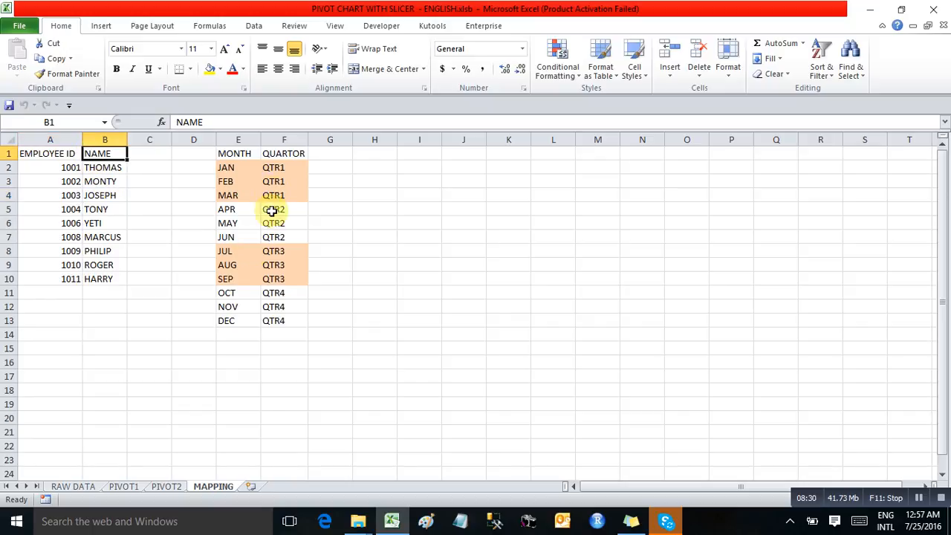
{"action": "left_click_drag", "start_coordinate": [248, 156], "coordinate": [278, 315]}
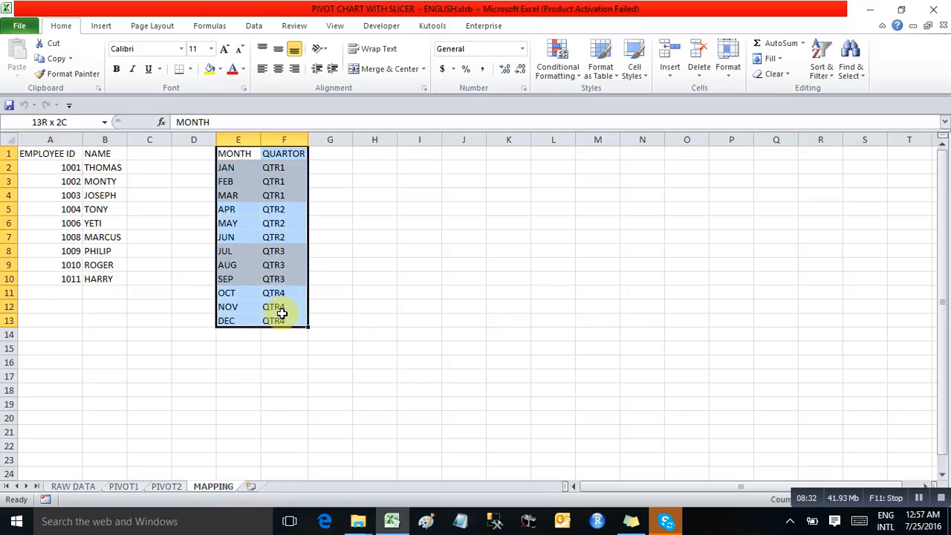
{"action": "left_click", "coordinate": [152, 307]}
- Lay out the PIVOT1 PivotTable with NAME, SALES STATUS, MONTH, YEAR and COMPLAINT as row labels and QTY and AMOUNT as values
{"action": "left_click", "coordinate": [124, 486]}
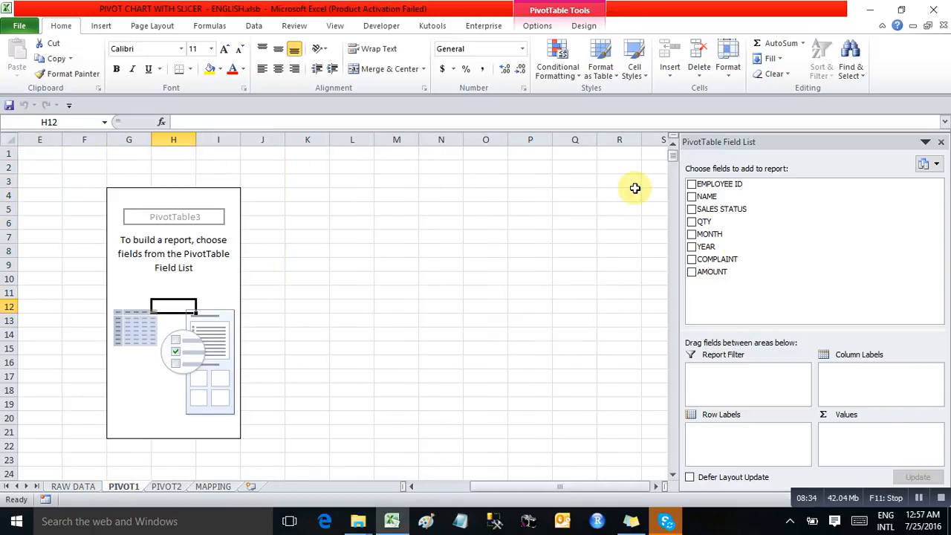
{"action": "left_click_drag", "start_coordinate": [711, 198], "coordinate": [724, 437]}
{"action": "left_click_drag", "start_coordinate": [721, 210], "coordinate": [716, 441]}
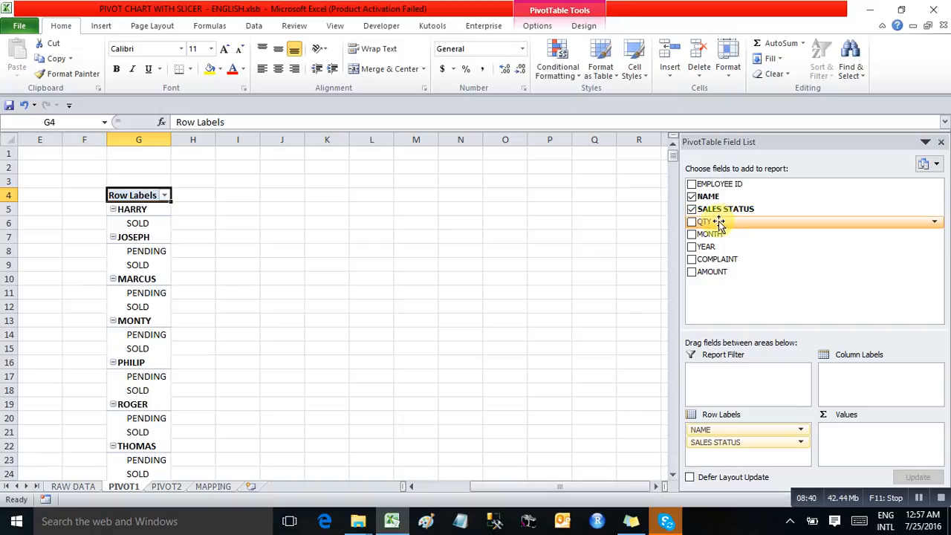
{"action": "left_click_drag", "start_coordinate": [717, 222], "coordinate": [869, 449]}
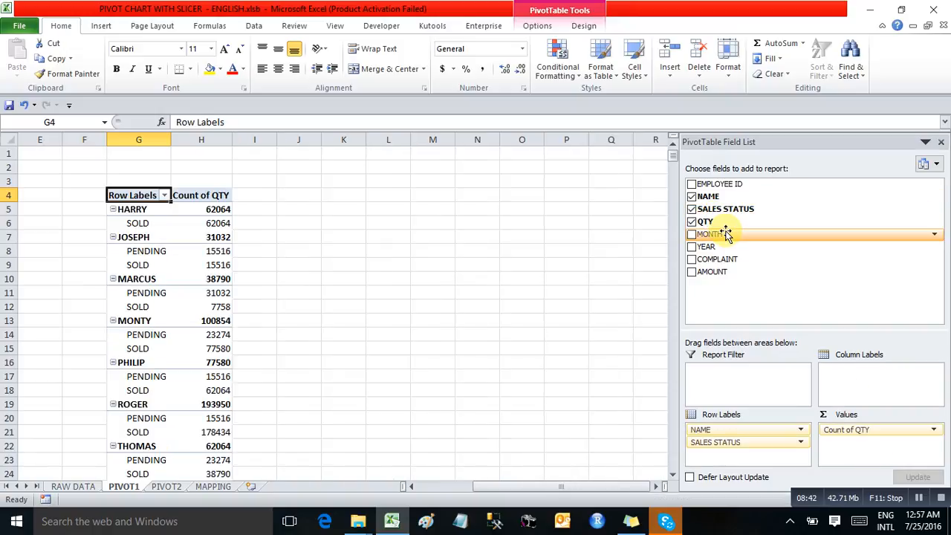
{"action": "left_click_drag", "start_coordinate": [717, 234], "coordinate": [728, 467]}
{"action": "left_click_drag", "start_coordinate": [735, 259], "coordinate": [729, 459]}
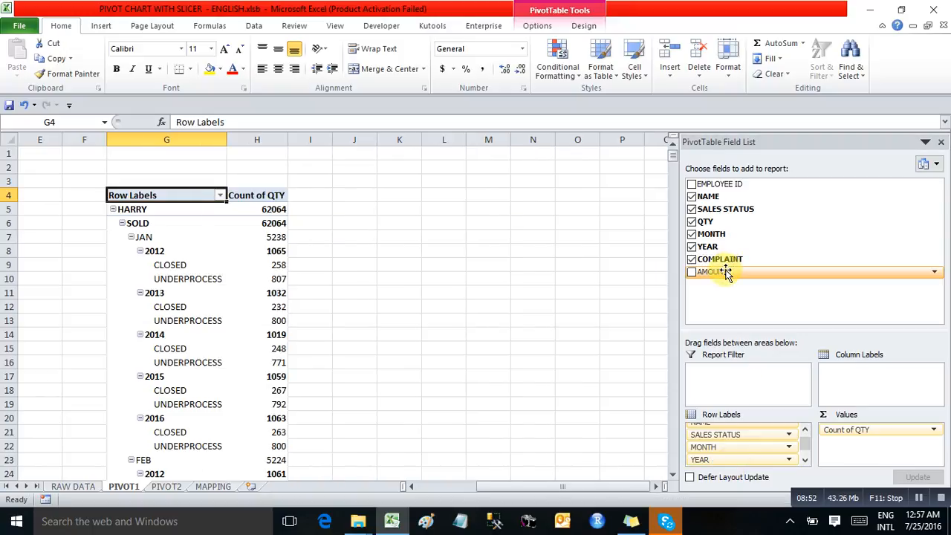
{"action": "left_click_drag", "start_coordinate": [726, 274], "coordinate": [849, 442]}
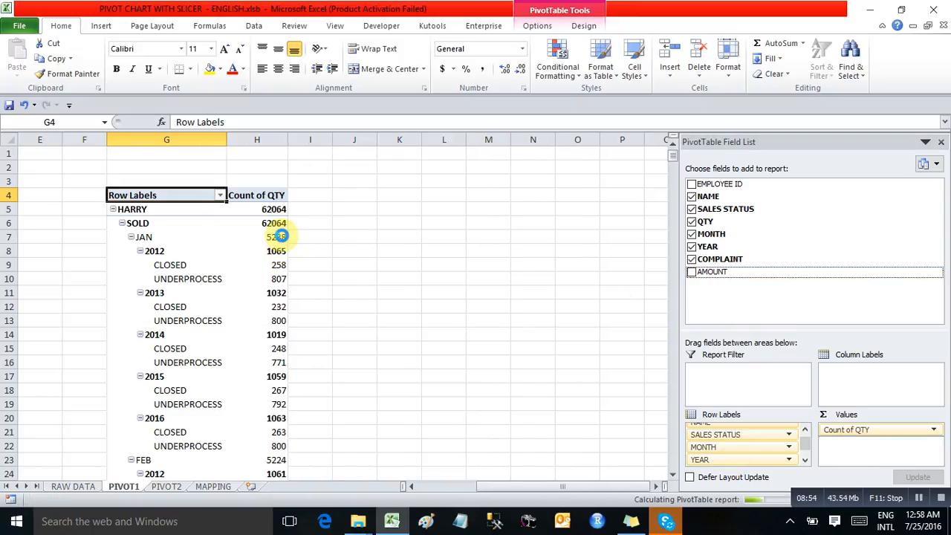
- Rename the PivotTable's two value headers as QTY and AMOUNT
{"action": "left_click", "coordinate": [268, 197]}
{"action": "type", "text": "QTY"}
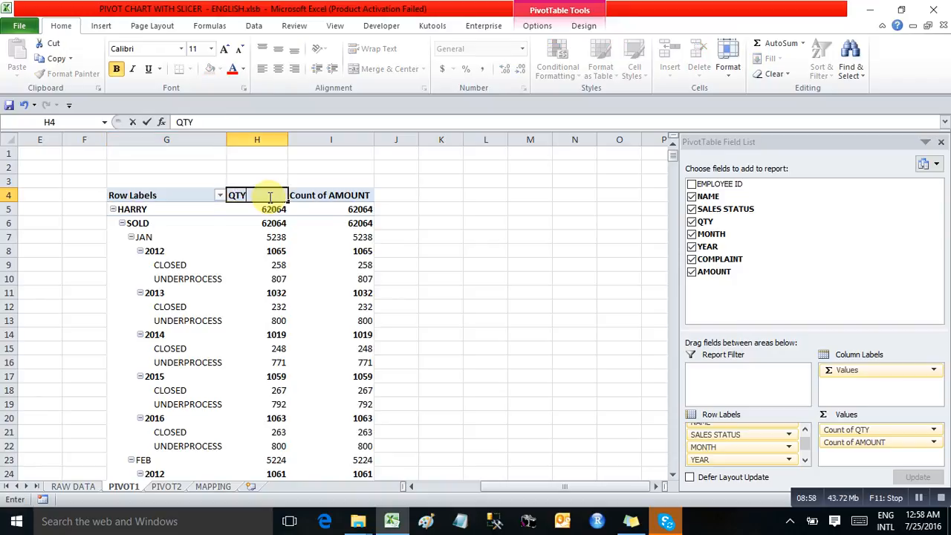
{"action": "key", "text": "Tab"}
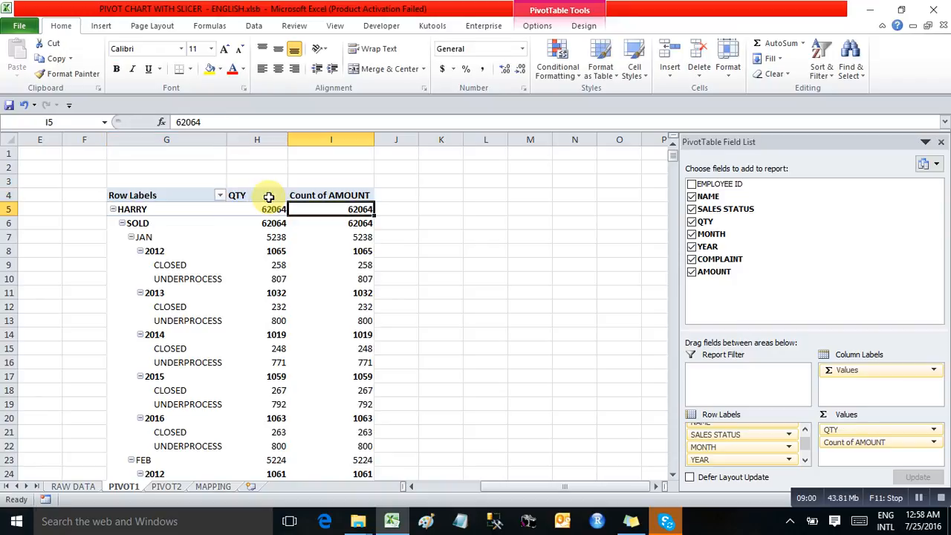
{"action": "type", "text": "AMOUNT"}
{"action": "key", "text": "Return"}
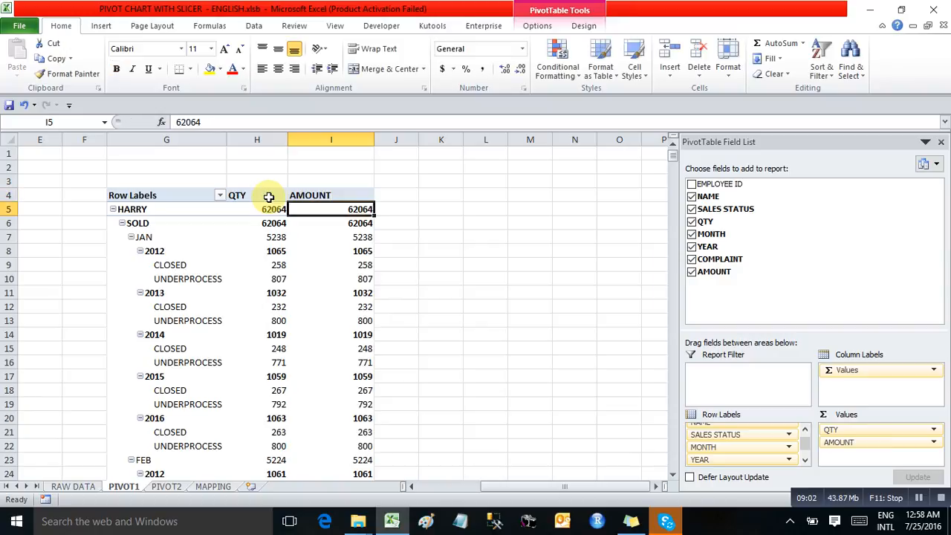
- Hide all subtotals in the PivotTable and turn grand totals off for rows and columns
{"action": "left_click", "coordinate": [268, 197]}
{"action": "key", "text": "Left"}
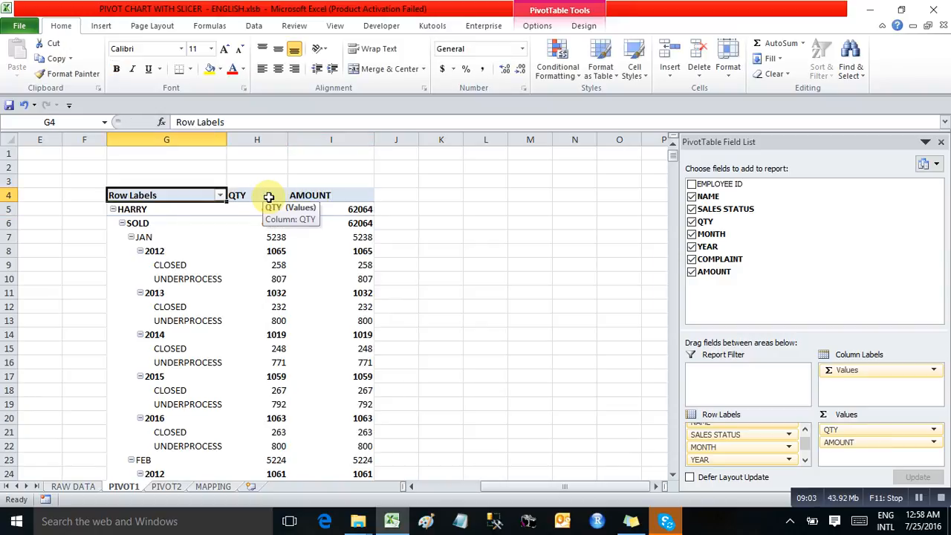
{"action": "left_click", "coordinate": [537, 27]}
{"action": "left_click", "coordinate": [584, 27]}
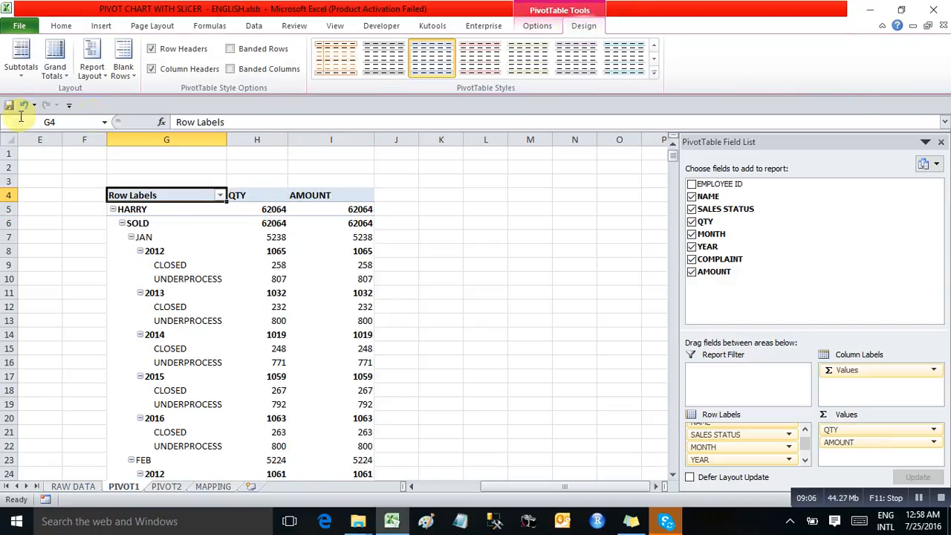
{"action": "left_click", "coordinate": [19, 75]}
{"action": "left_click", "coordinate": [64, 97]}
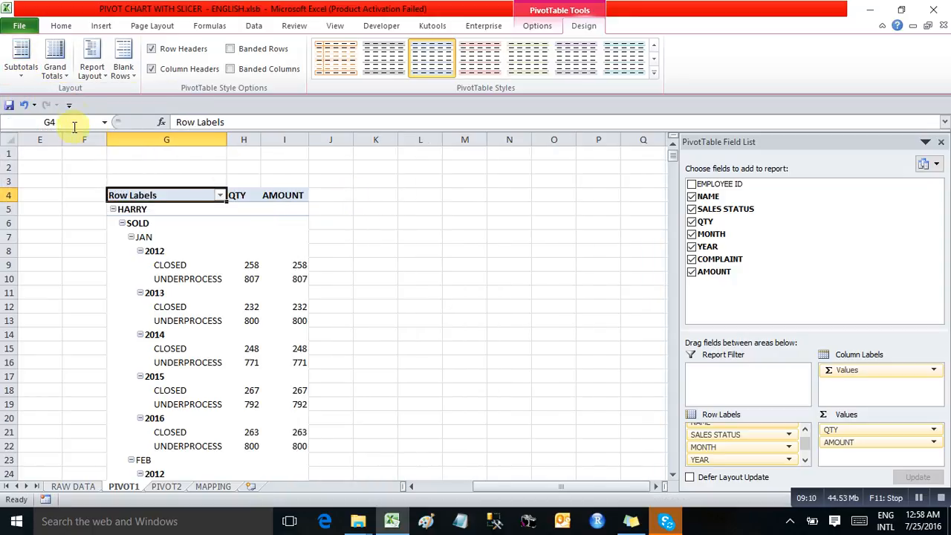
{"action": "left_click", "coordinate": [57, 78]}
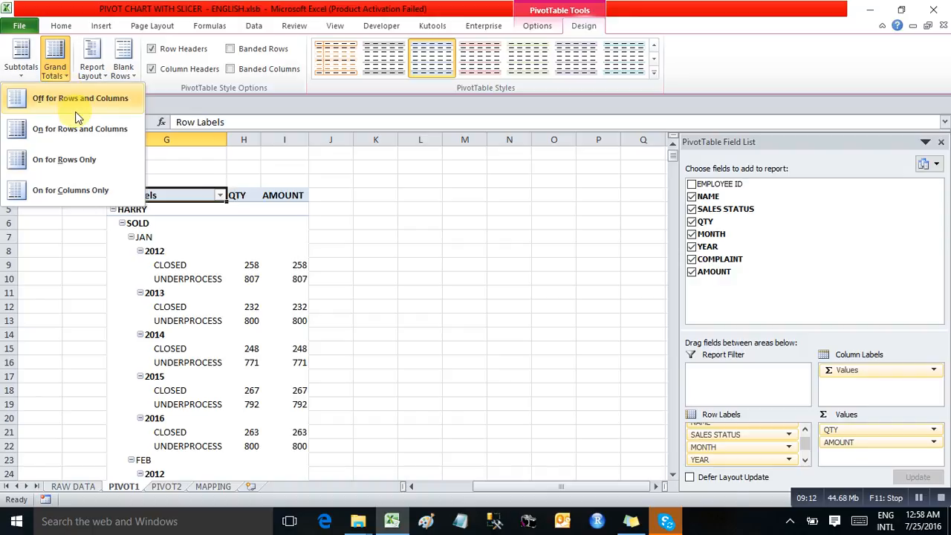
{"action": "left_click", "coordinate": [77, 112]}
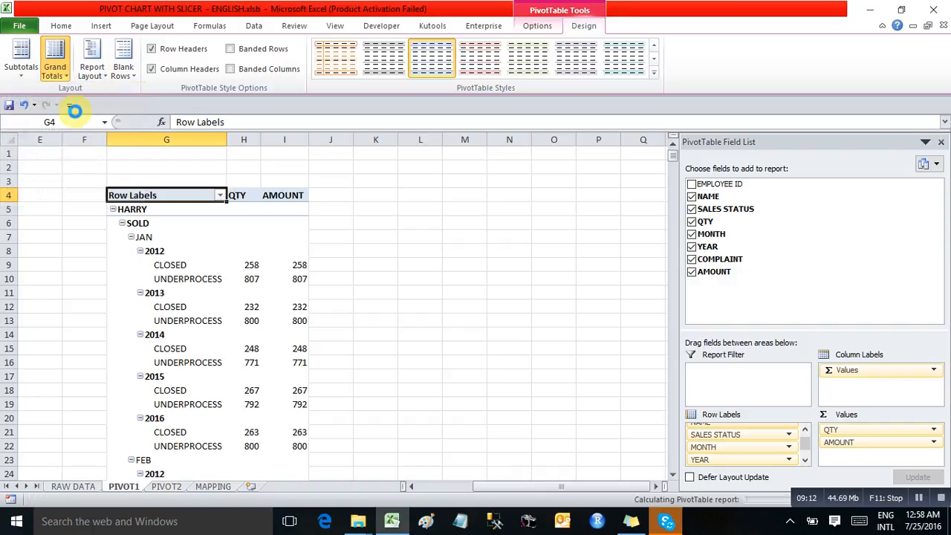
- Set the PivotTable's report layout to tabular form and repeat all item labels
{"action": "left_click", "coordinate": [92, 71]}
{"action": "left_click", "coordinate": [72, 159]}
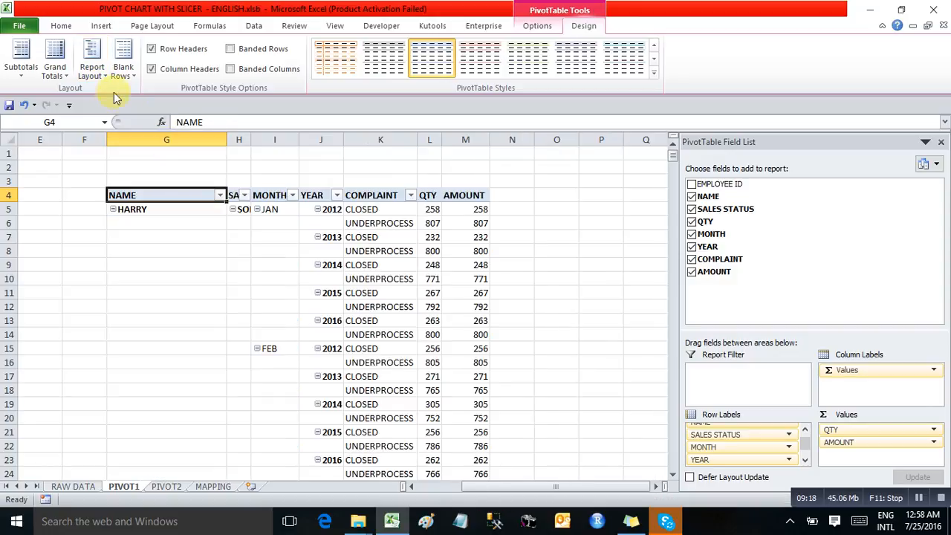
{"action": "left_click", "coordinate": [95, 71]}
{"action": "left_click", "coordinate": [82, 194]}
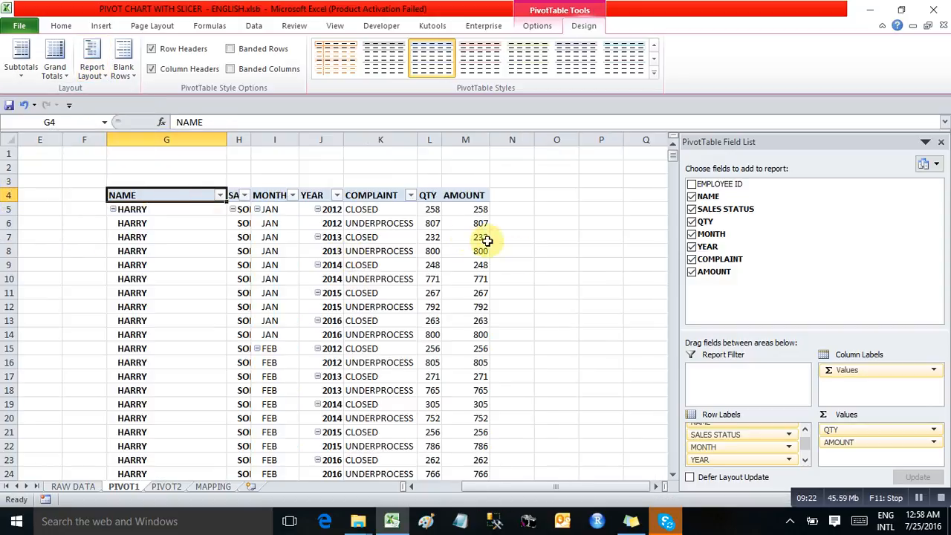
- Examine how far down the PivotTable's QTY column extends on the PIVOT1 sheet
{"action": "left_click", "coordinate": [439, 237]}
{"action": "key", "text": "ctrl+Down"}
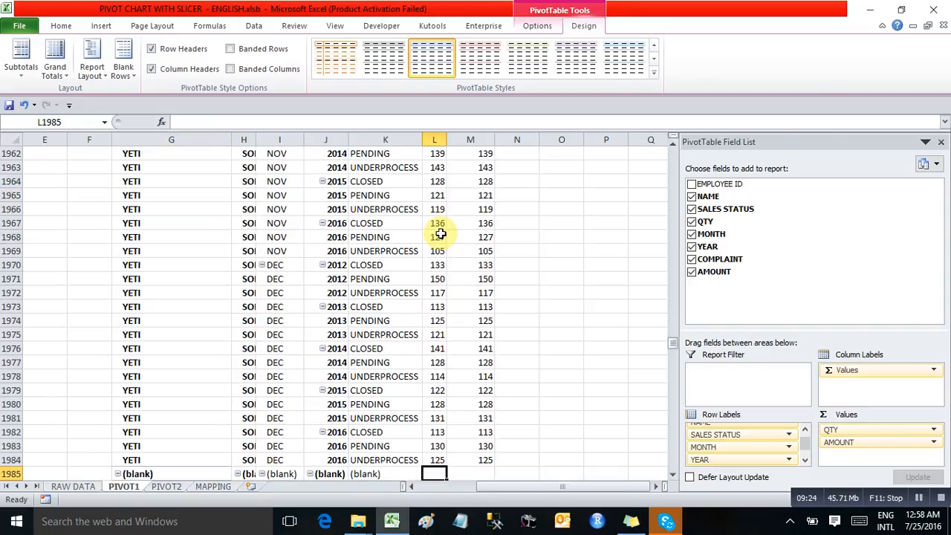
{"action": "key", "text": "Down"}
{"action": "key", "text": "ctrl+Up"}
{"action": "key", "text": "ctrl+Up"}
{"action": "key", "text": "ctrl+Up"}
{"action": "key", "text": "ctrl+Down"}
{"action": "key", "text": "Down"}
- Enter =INDEX(MAPPING!A:A,MATCH(,MAPPING!B:B,0)) in cell N5 of PIVOT1, leaving the lookup value empty
{"action": "key", "text": "Right"}
{"action": "key", "text": "Right"}
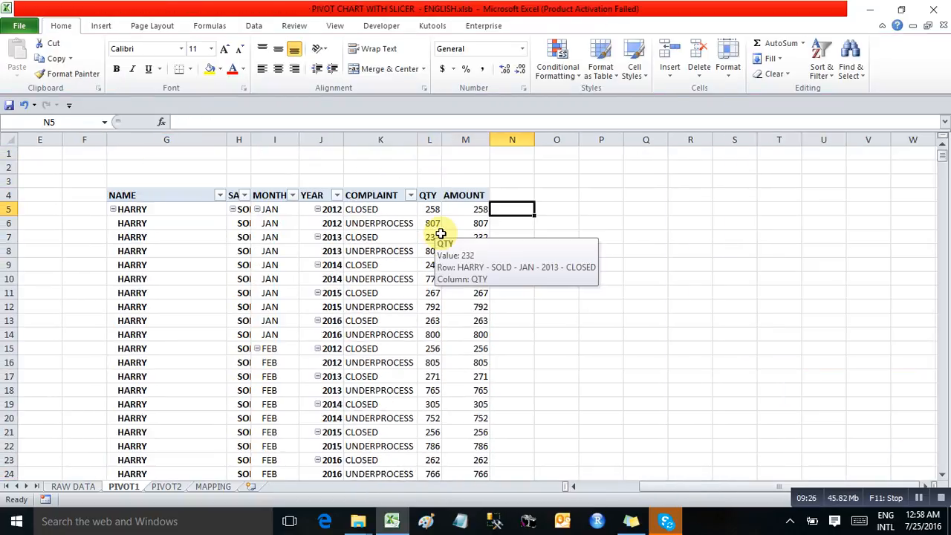
{"action": "type", "text": "=INDEX("}
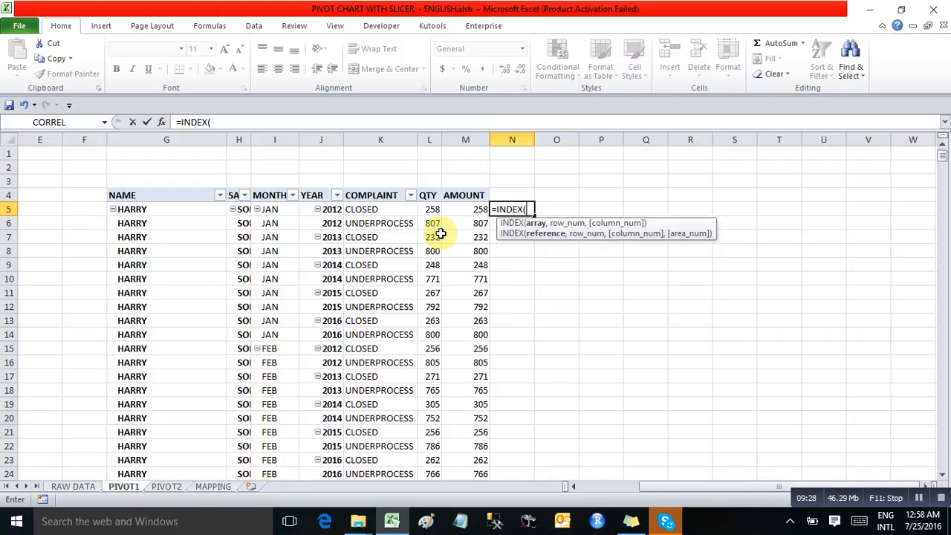
{"action": "left_click", "coordinate": [212, 487]}
{"action": "left_click", "coordinate": [48, 138]}
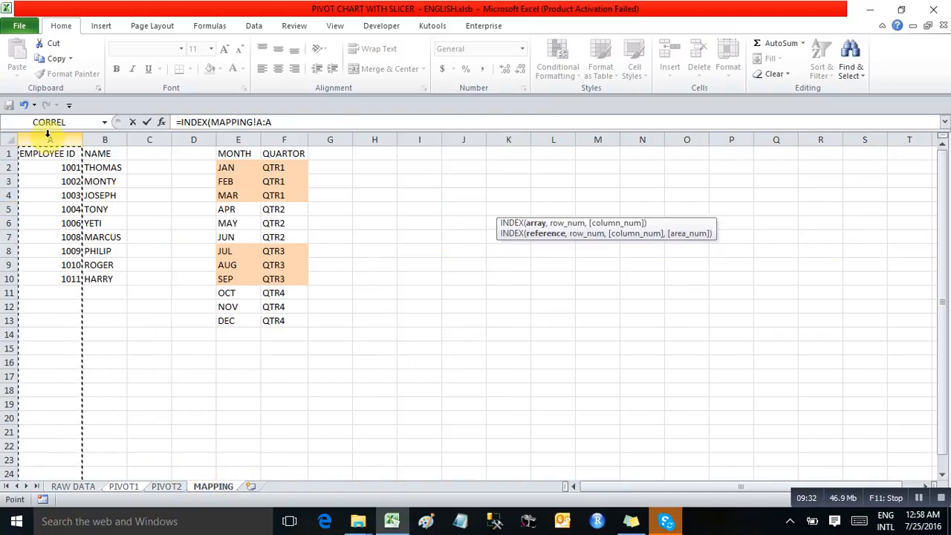
{"action": "type", "text": ",MA"}
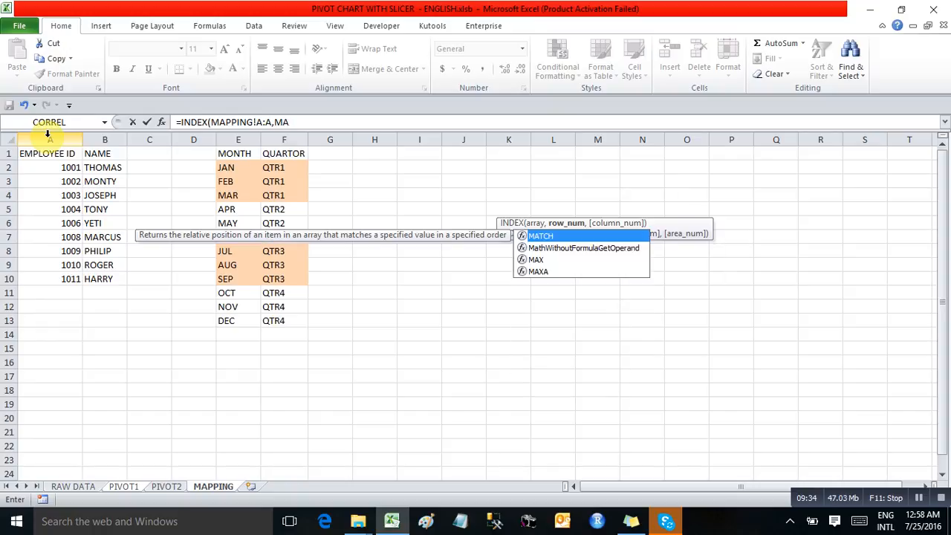
{"action": "key", "text": "Tab"}
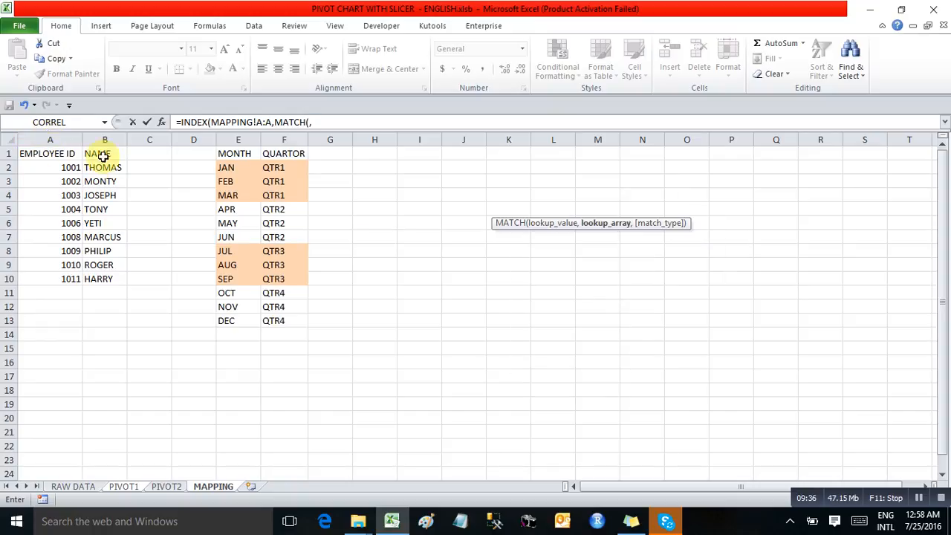
{"action": "type", "text": ",0"}
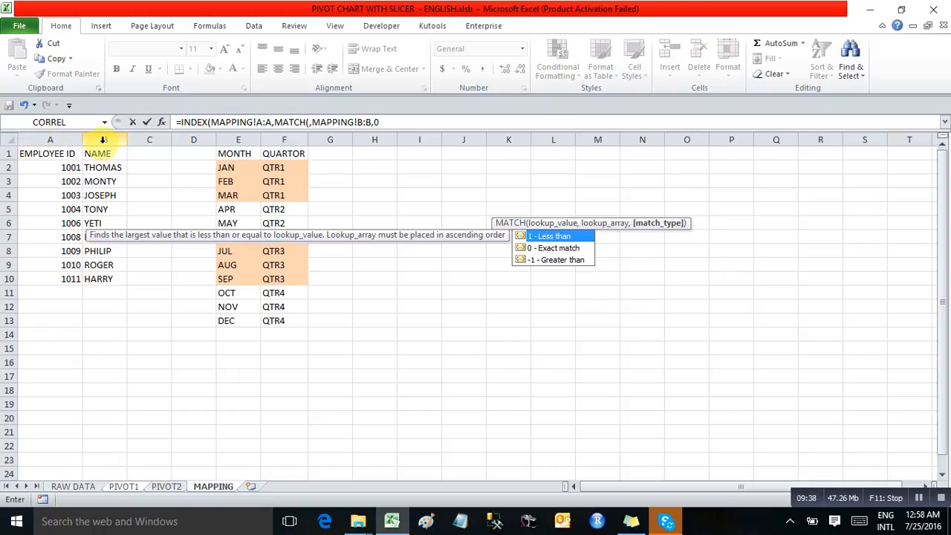
{"action": "key", "text": "Return"}
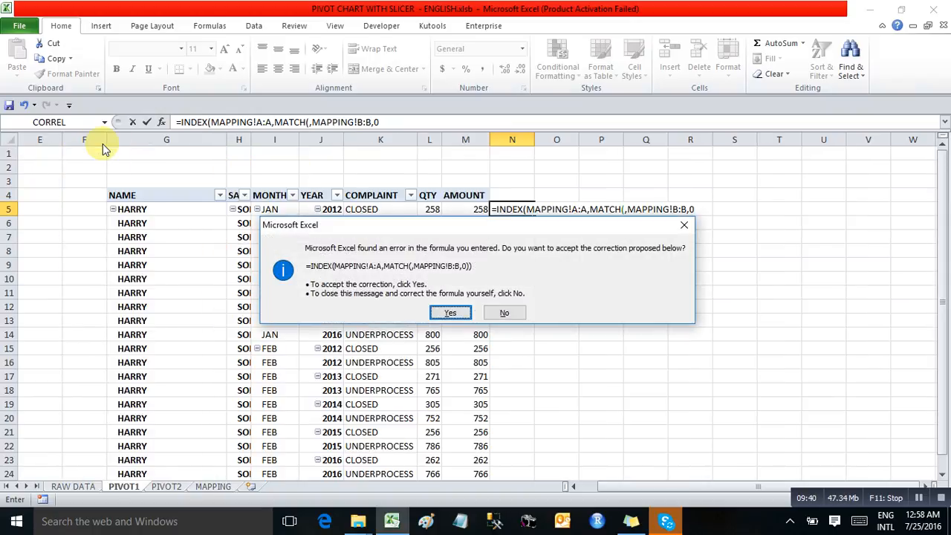
{"action": "key", "text": "Return"}
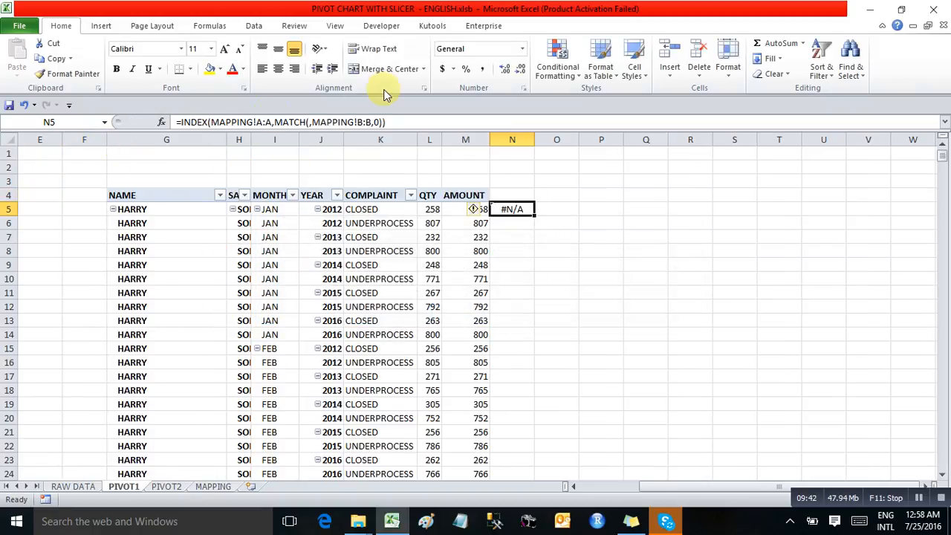
- Add the name in cell G5 as the MATCH lookup value in the N5 formula
{"action": "left_click", "coordinate": [302, 124]}
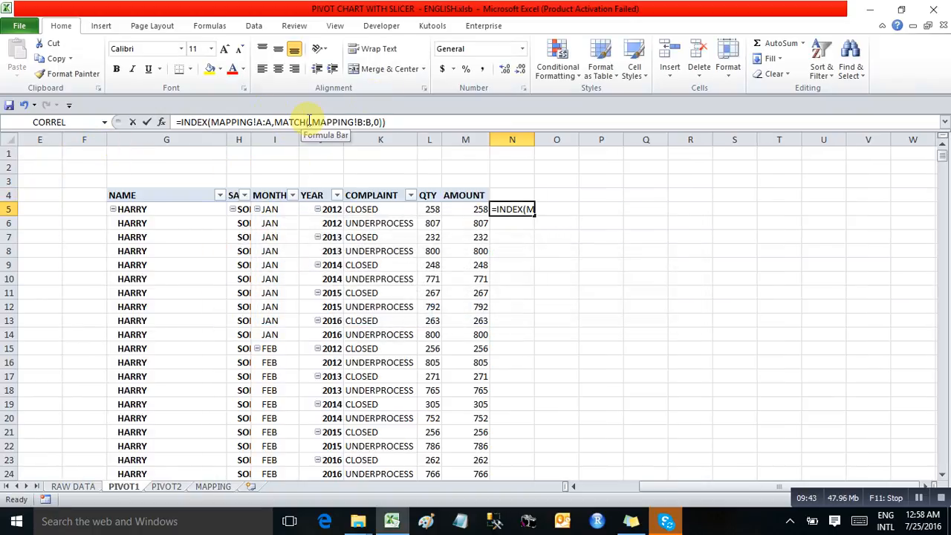
{"action": "left_click", "coordinate": [146, 209]}
{"action": "key", "text": "Return"}
- Enter =VLOOKUP(I5,MAPPING!E:F,2,0) in cell O5 of PIVOT1 to look up the month's quarter
{"action": "key", "text": "Left"}
{"action": "key", "text": "Up"}
{"action": "key", "text": "Right"}
{"action": "key", "text": "Right"}
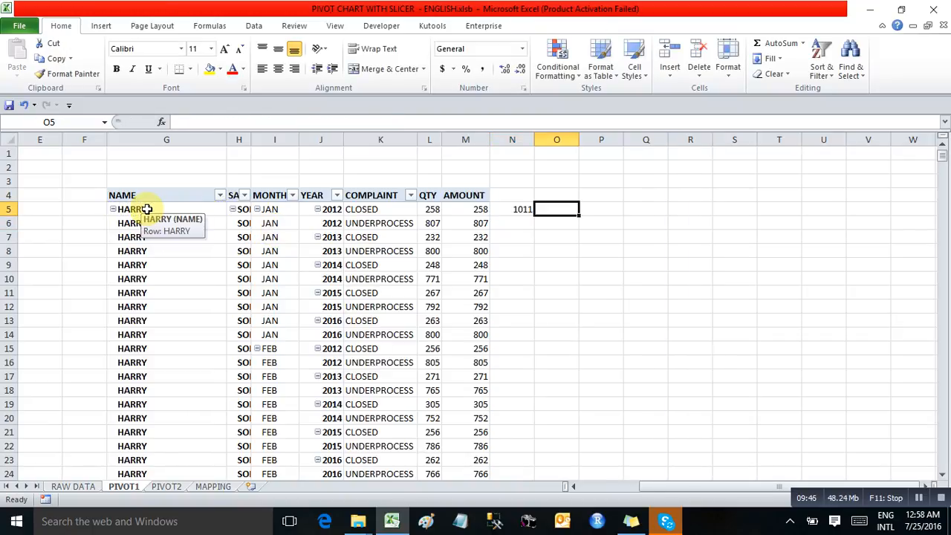
{"action": "type", "text": "="}
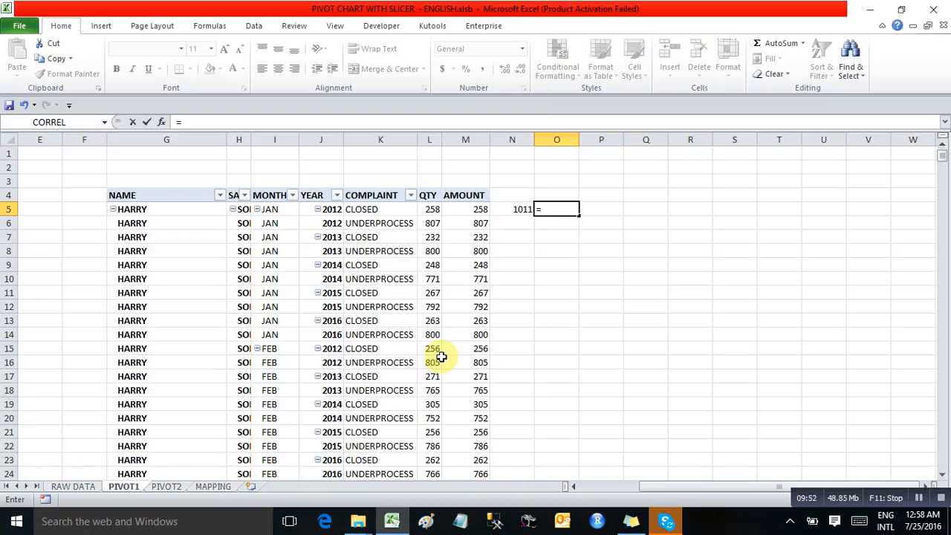
{"action": "type", "text": "VLOOKUP("}
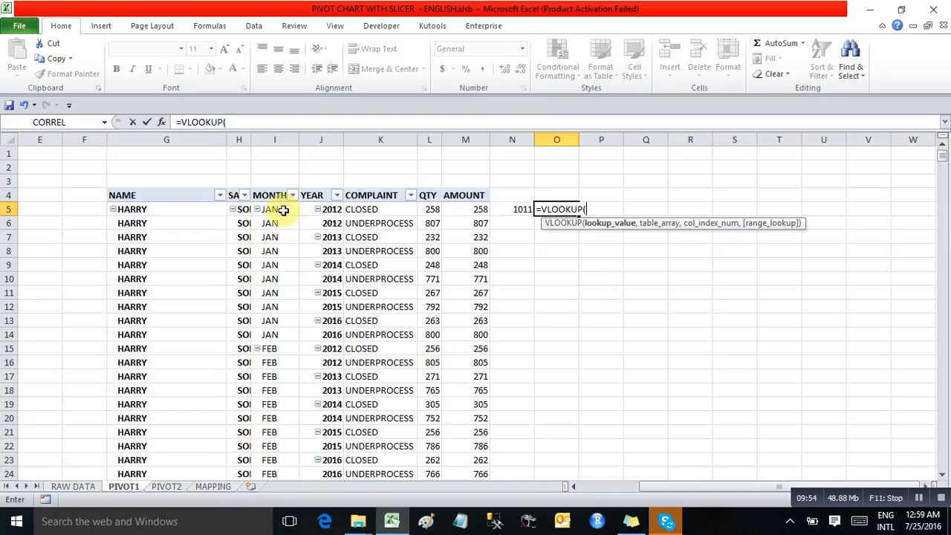
{"action": "type", "text": "I5,"}
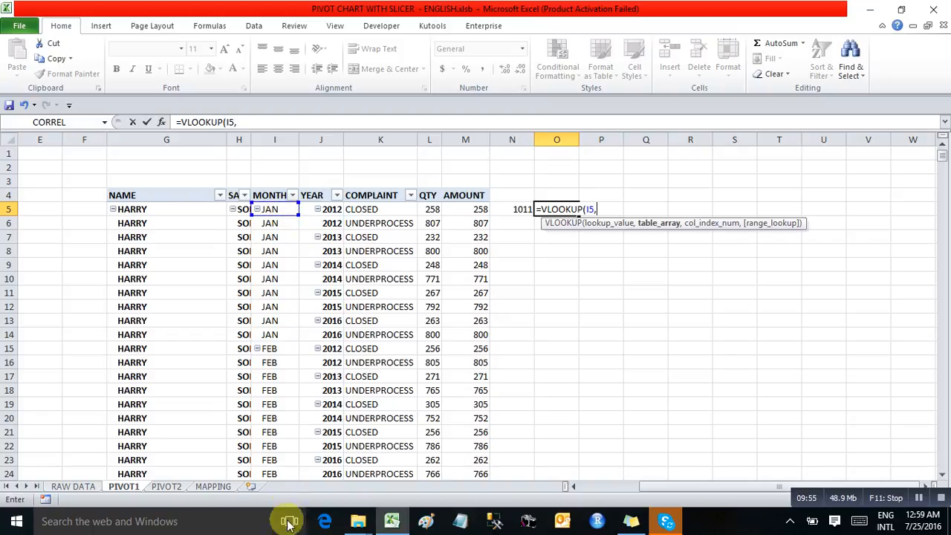
{"action": "left_click", "coordinate": [210, 476]}
{"action": "left_click", "coordinate": [211, 487]}
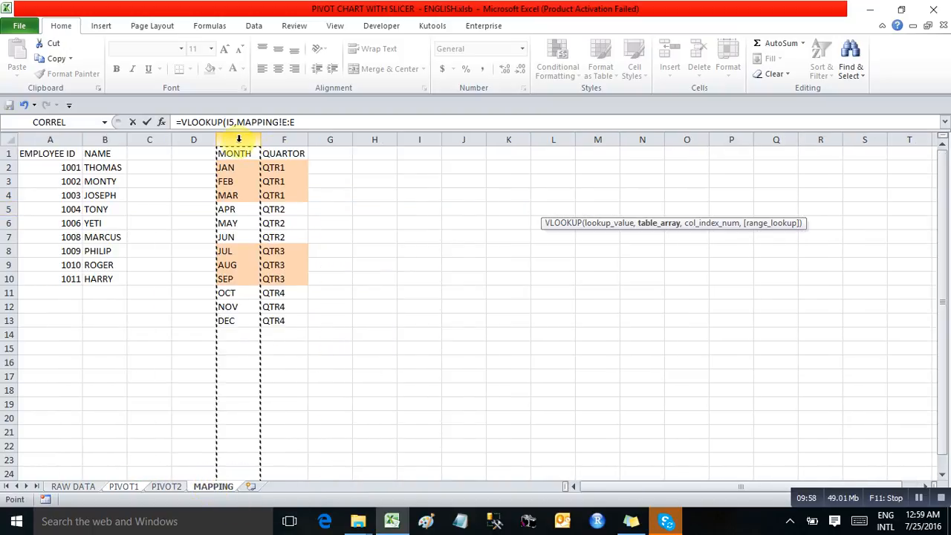
{"action": "left_click_drag", "start_coordinate": [239, 139], "coordinate": [272, 151]}
{"action": "type", "text": ",2,"}
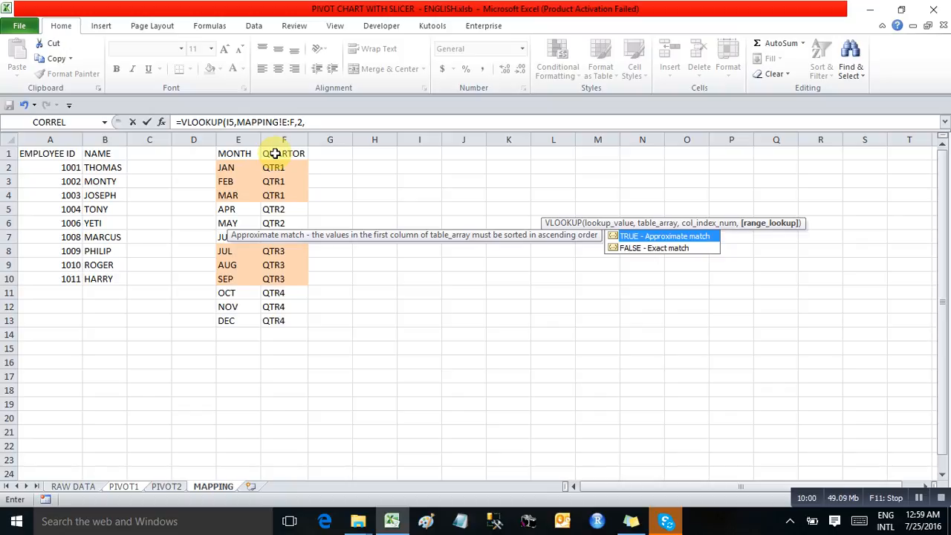
{"action": "type", "text": "0"}
{"action": "key", "text": "Return"}
- Enter the headers EMP_ID in cell N4 and QUARTOR in cell O4
{"action": "key", "text": "Left"}
{"action": "key", "text": "Up"}
{"action": "key", "text": "Up"}
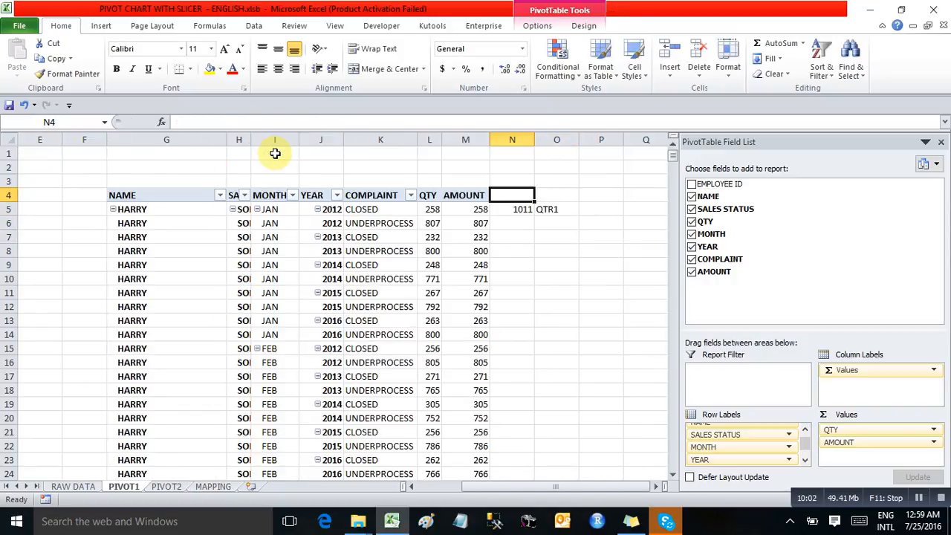
{"action": "type", "text": "EMP_ID"}
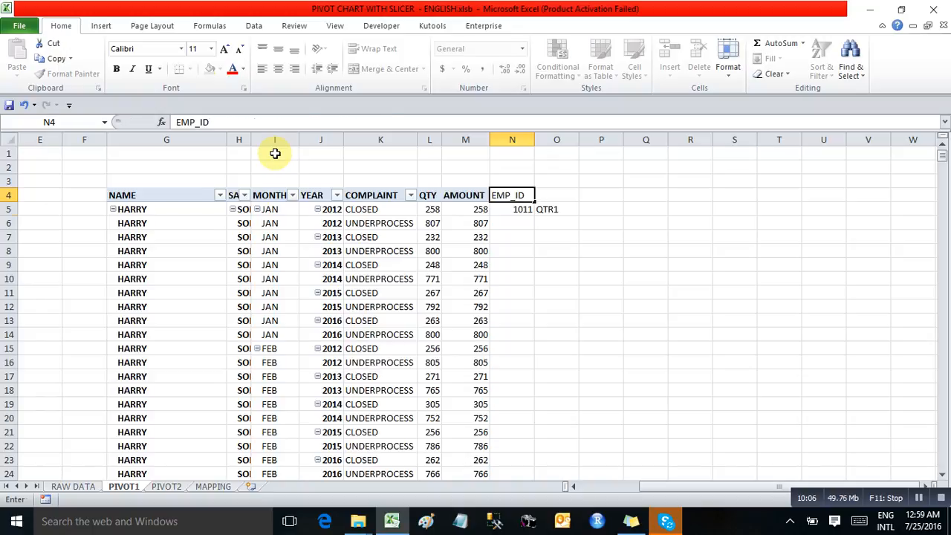
{"action": "key", "text": "Return"}
{"action": "key", "text": "Up"}
{"action": "key", "text": "Right"}
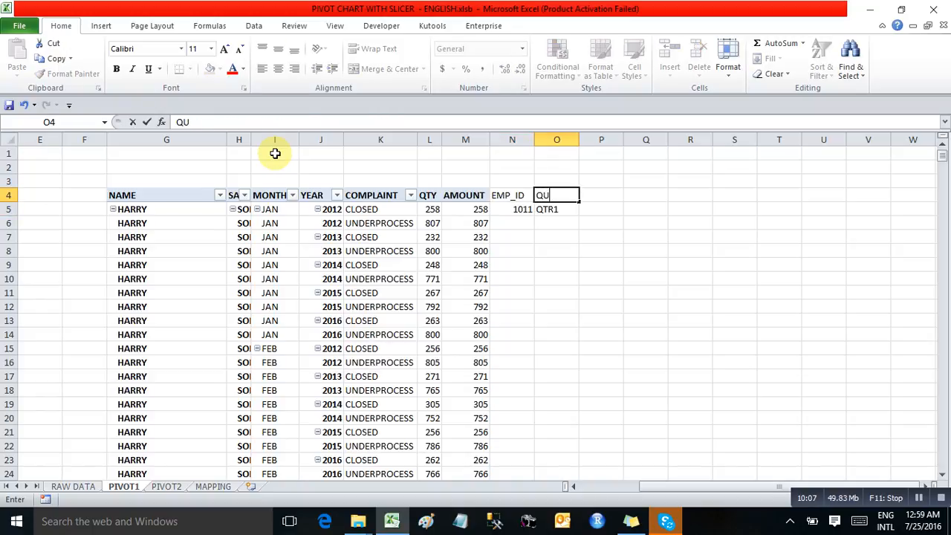
{"action": "type", "text": "OR"}
{"action": "key", "text": "Return"}
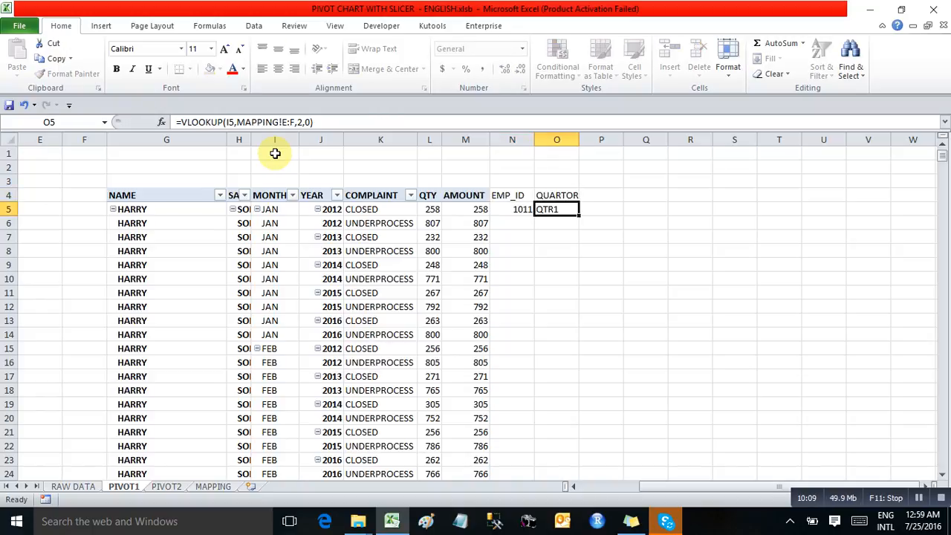
- Fill the formulas in N5:O5 down through row 1984 beside the PivotTable
{"action": "key", "text": "Left"}
{"action": "key", "text": "Left"}
{"action": "key", "text": "ctrl+Down"}
{"action": "key", "text": "Right"}
{"action": "key", "text": "shift+Right"}
{"action": "key", "text": "ctrl+shift+Up"}
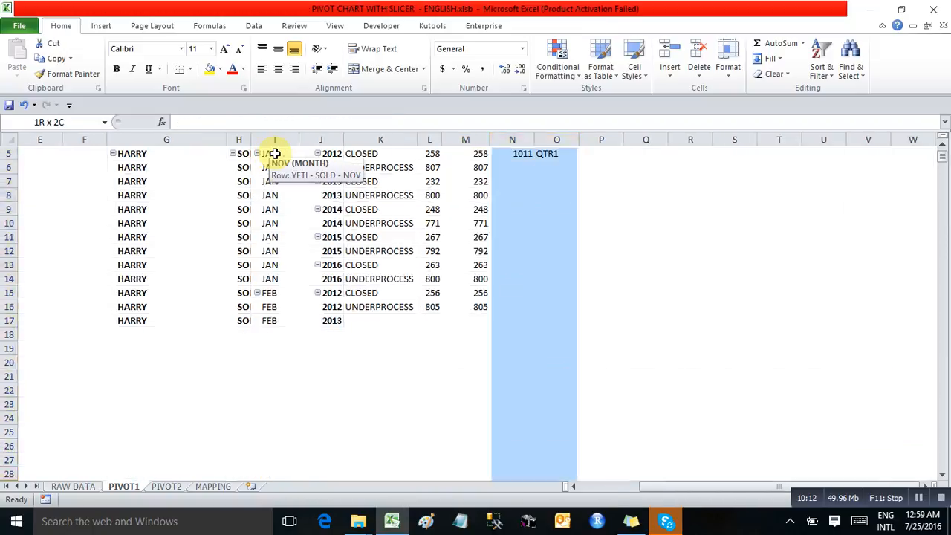
{"action": "key", "text": "ctrl+d"}
- Extend the EMP_ID and QUARTOR formulas into row 1985, beside the PivotTable's (blank) entry
{"action": "key", "text": "Down"}
{"action": "key", "text": "Down"}
{"action": "key", "text": "ctrl+Up"}
{"action": "key", "text": "Down"}
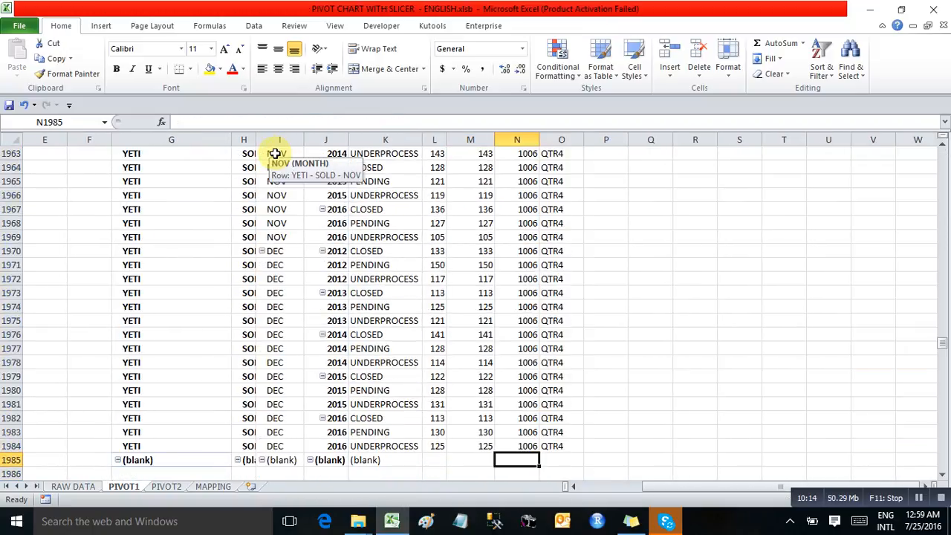
{"action": "key", "text": "shift+Right"}
{"action": "key", "text": "shift+Up"}
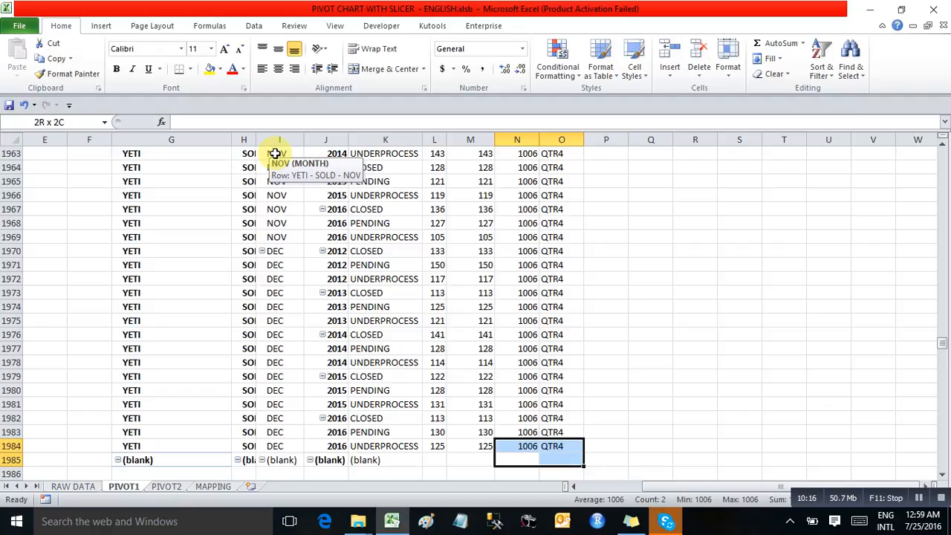
{"action": "key", "text": "ctrl+d"}
- Return to the first EMP_ID row and widen column N
{"action": "key", "text": "ctrl+Up"}
{"action": "key", "text": "Right"}
{"action": "key", "text": "Left"}
{"action": "key", "text": "Down"}
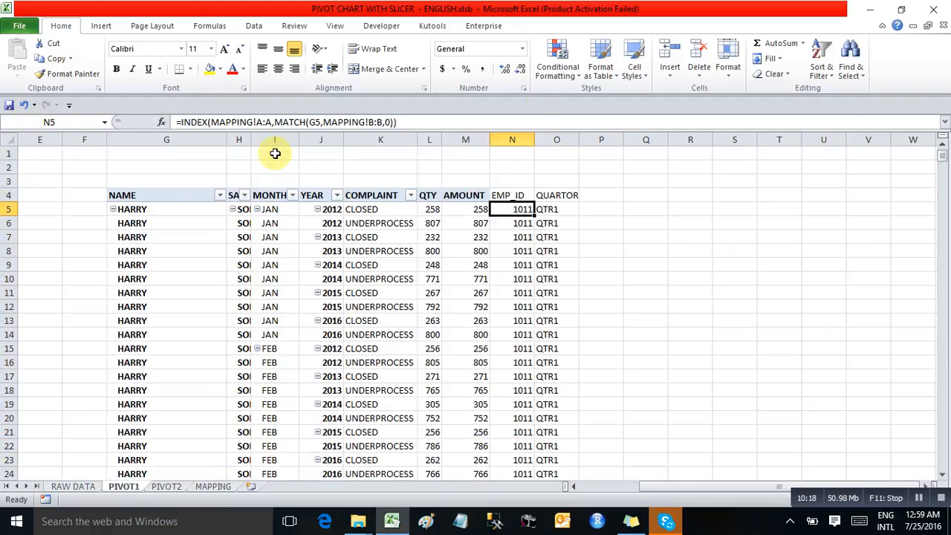
{"action": "left_click_drag", "start_coordinate": [534, 139], "coordinate": [557, 141]}
{"action": "left_click", "coordinate": [308, 222]}
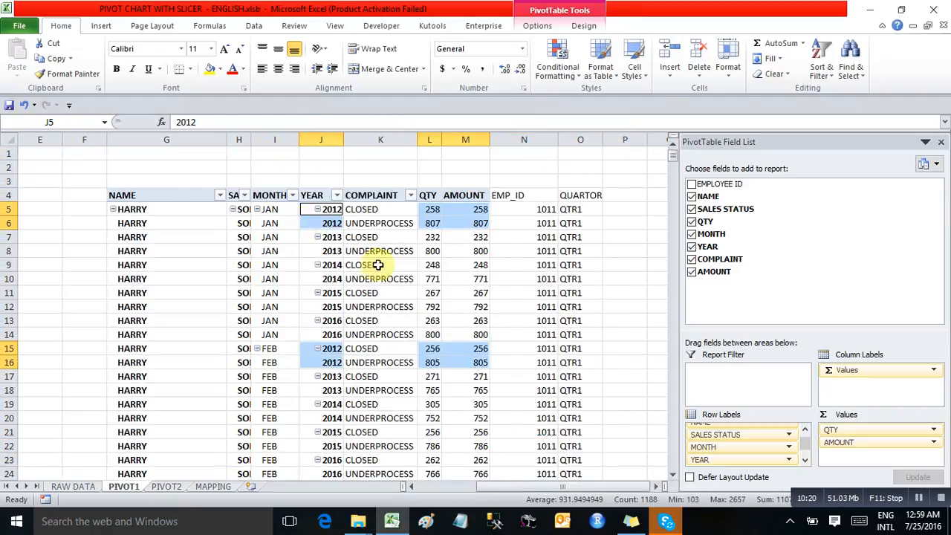
{"action": "left_click", "coordinate": [84, 213]}
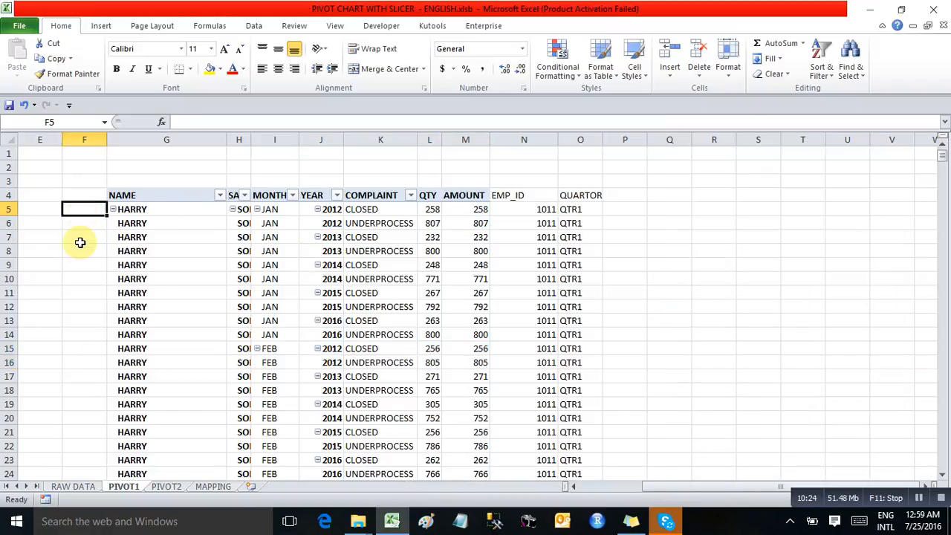
{"action": "key", "text": "Right"}
{"action": "key", "text": "Right"}
{"action": "key", "text": "Right"}
{"action": "key", "text": "Right"}
{"action": "key", "text": "Right"}
{"action": "key", "text": "Right"}
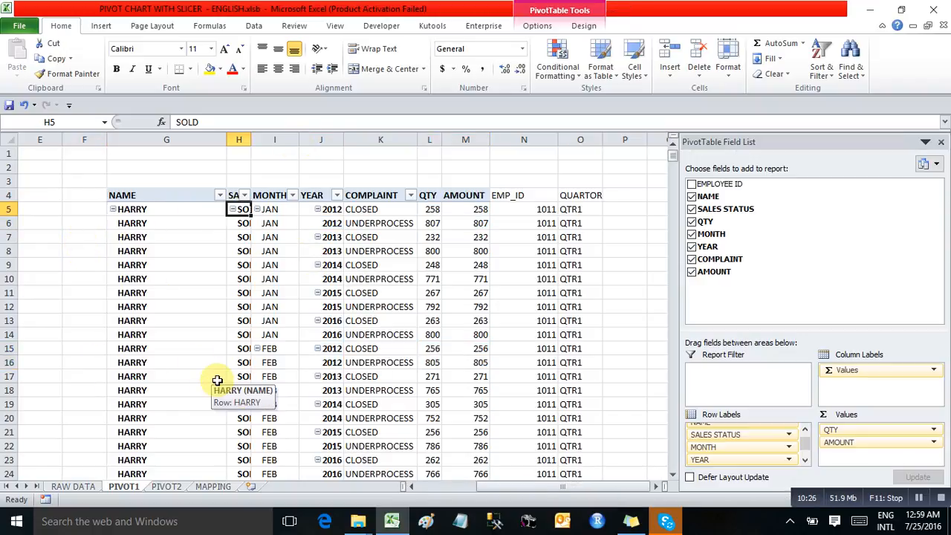
{"action": "key", "text": "Left"}
{"action": "key", "text": "Left"}
{"action": "key", "text": "Left"}
{"action": "key", "text": "Left"}
{"action": "key", "text": "Left"}
{"action": "key", "text": "Left"}
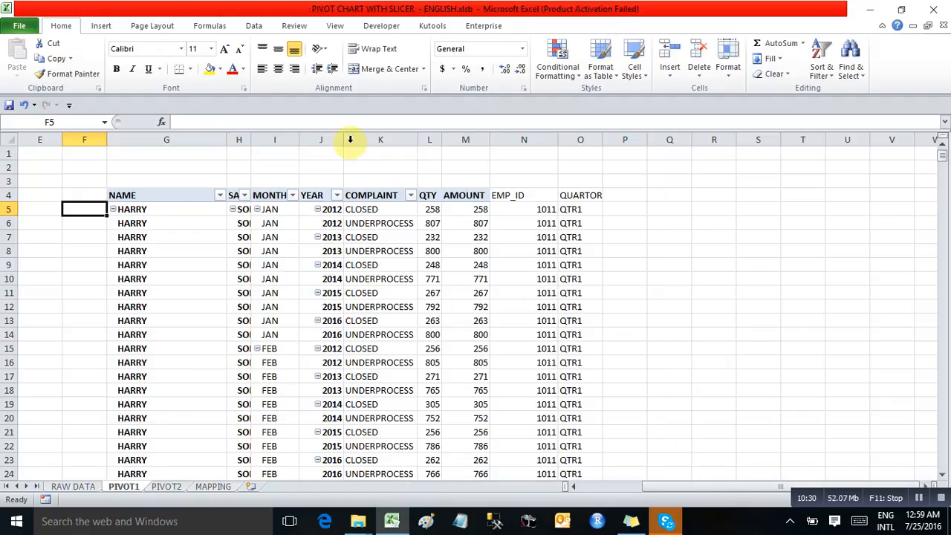
- Start defining the workbook name DYN_RNG2 with a reference beginning =OFFSET(PIVOT1!$G$4,0,0,COUNTA(
{"action": "left_click", "coordinate": [102, 26]}
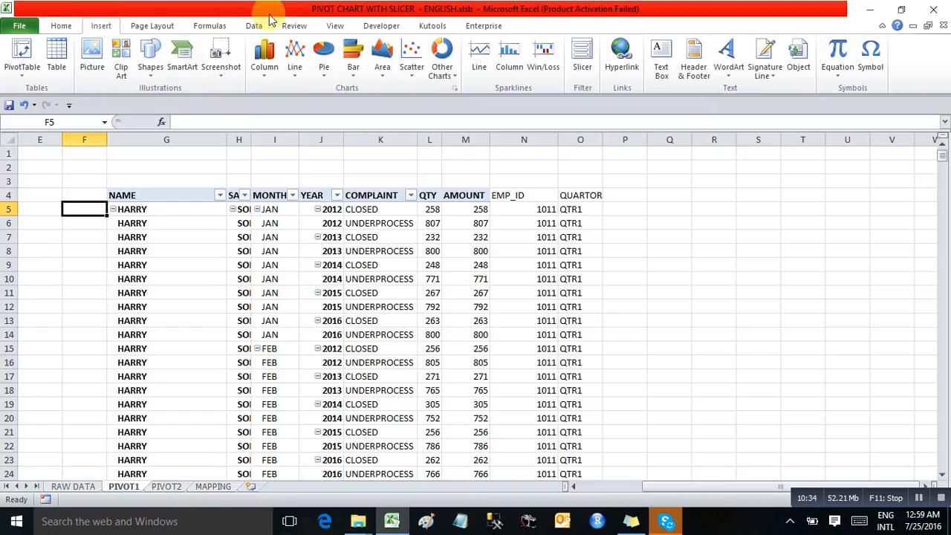
{"action": "left_click", "coordinate": [255, 23]}
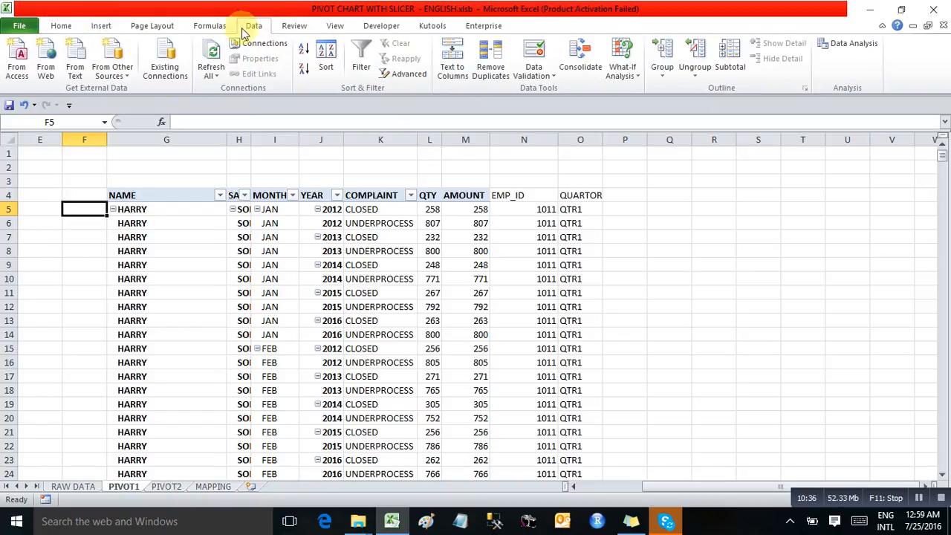
{"action": "left_click", "coordinate": [214, 25]}
{"action": "left_click", "coordinate": [434, 43]}
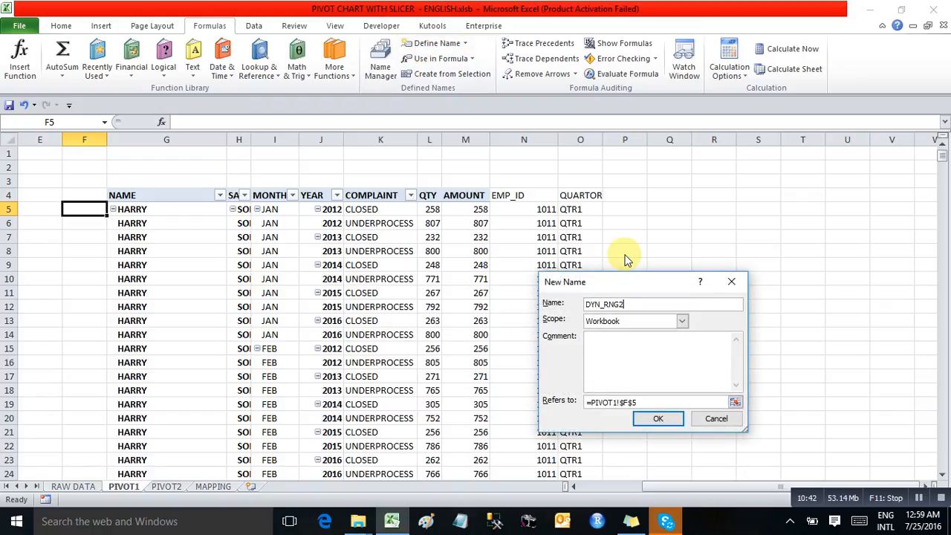
{"action": "left_click_drag", "start_coordinate": [643, 402], "coordinate": [573, 401]}
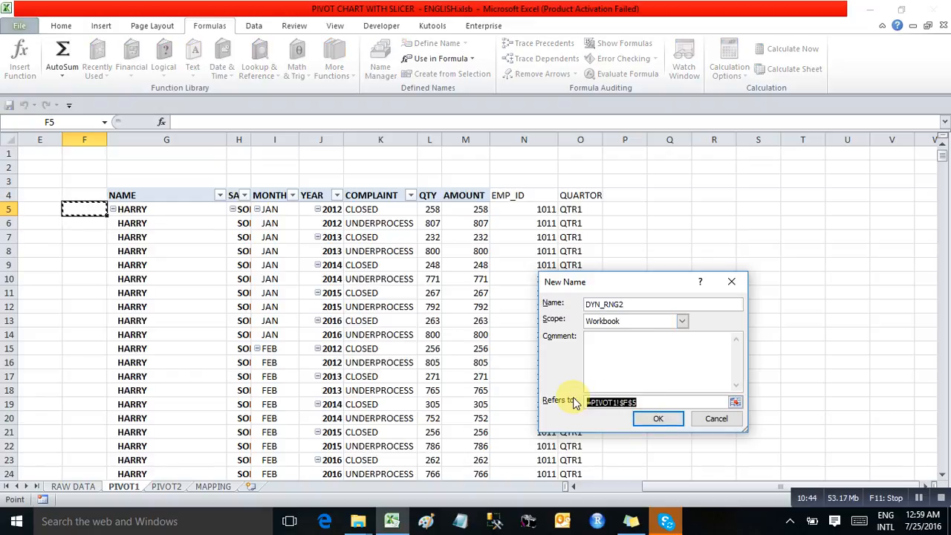
{"action": "type", "text": "=OFFSET("}
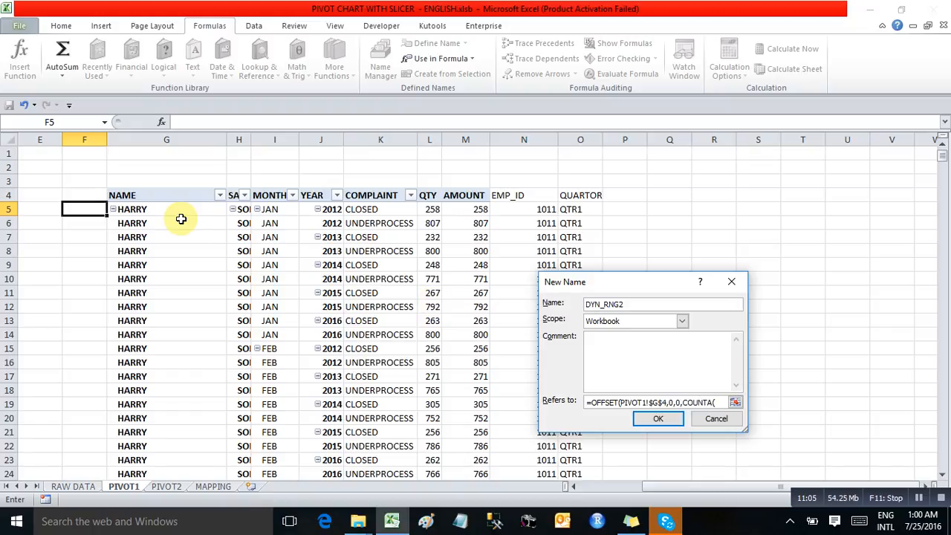
- Complete DYN_RNG2's reference with COUNTA(PIVOT1!$G$4:$G$1048576) as height and COUNTA(PIVOT1!$G$4:$XFD$4) as width
{"action": "left_click", "coordinate": [151, 195]}
{"action": "key", "text": "ctrl+shift+Down"}
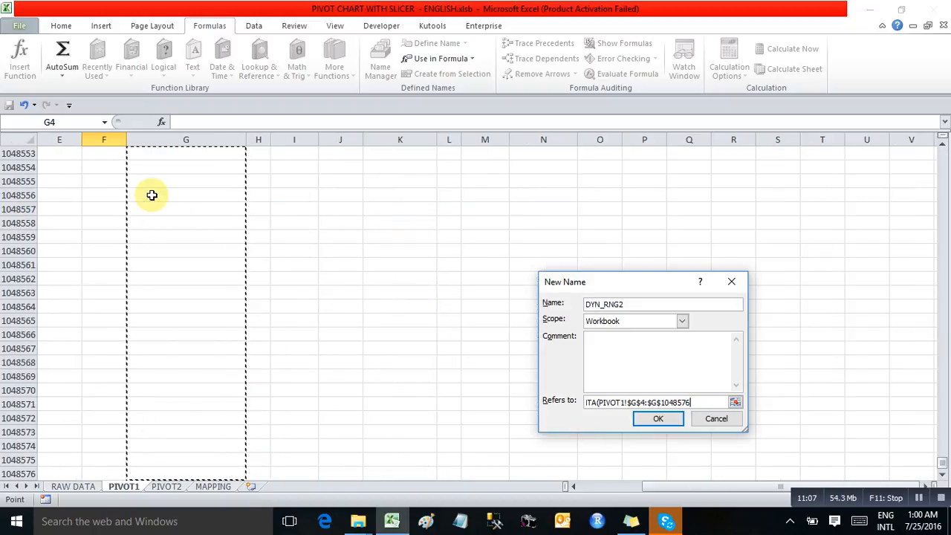
{"action": "type", "text": "),COUNTA"}
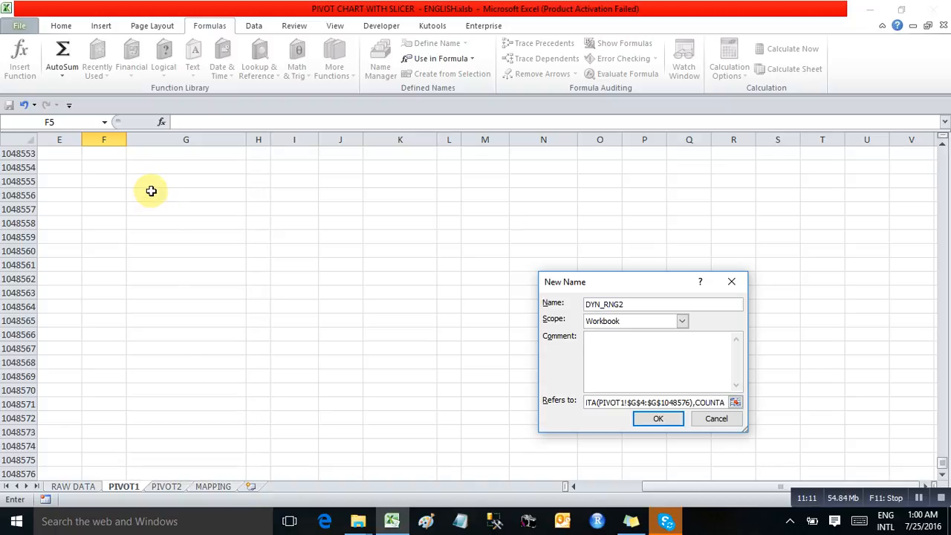
{"action": "type", "text": "("}
{"action": "left_click", "coordinate": [191, 236]}
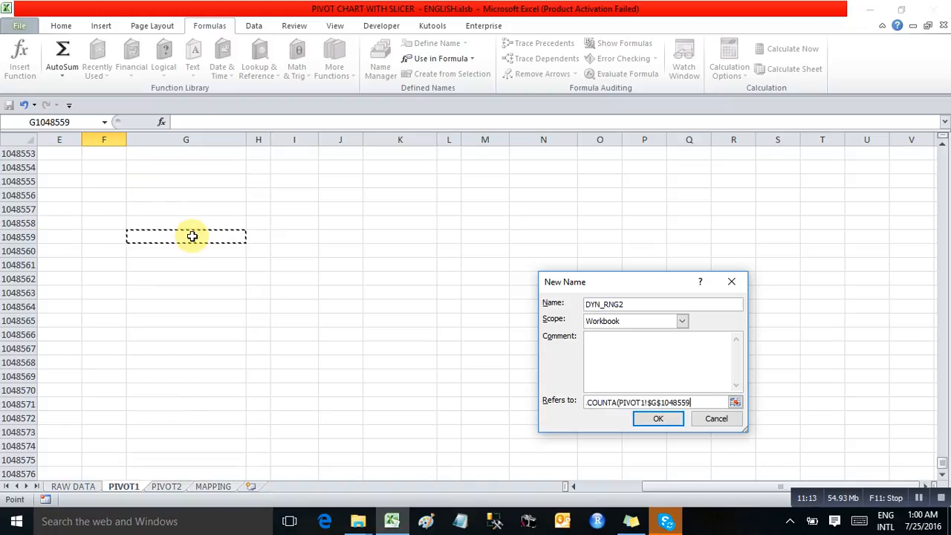
{"action": "key", "text": "ctrl+Up"}
{"action": "key", "text": "ctrl+Up"}
{"action": "key", "text": "ctrl+shift+Right"}
{"action": "key", "text": "ctrl+shift+Right"}
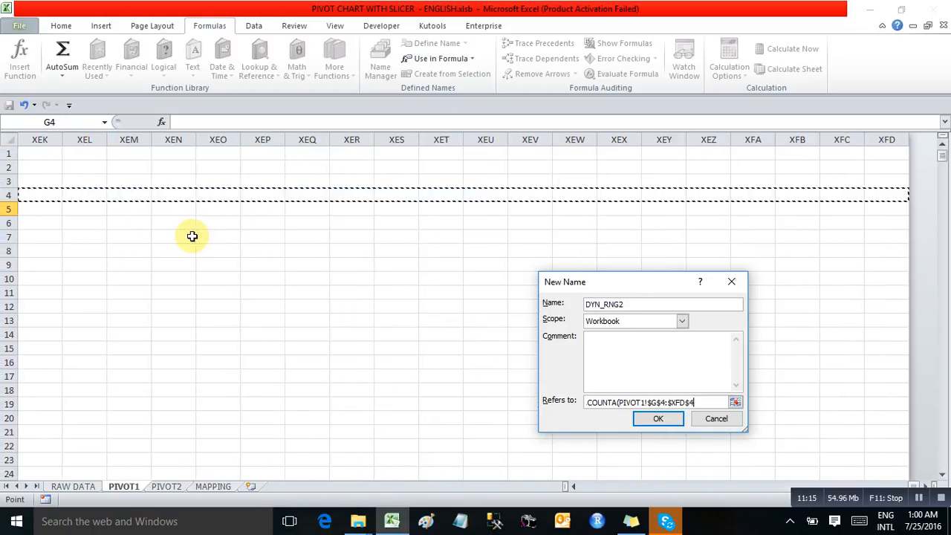
{"action": "type", "text": ")"}
{"action": "key", "text": "Return"}
- Delete the columns from C onward that hold the existing PivotTable on the PIVOT2 sheet
{"action": "left_click", "coordinate": [168, 486]}
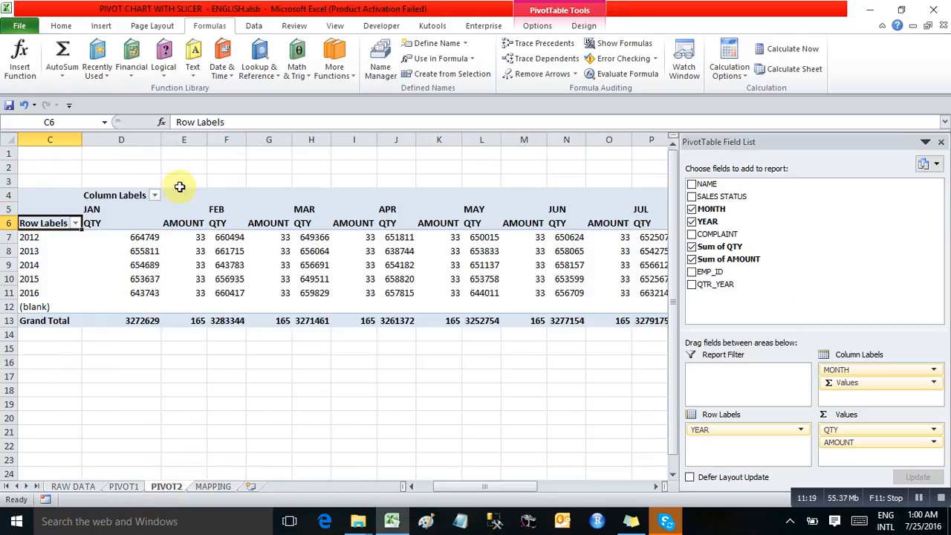
{"action": "left_click", "coordinate": [90, 406]}
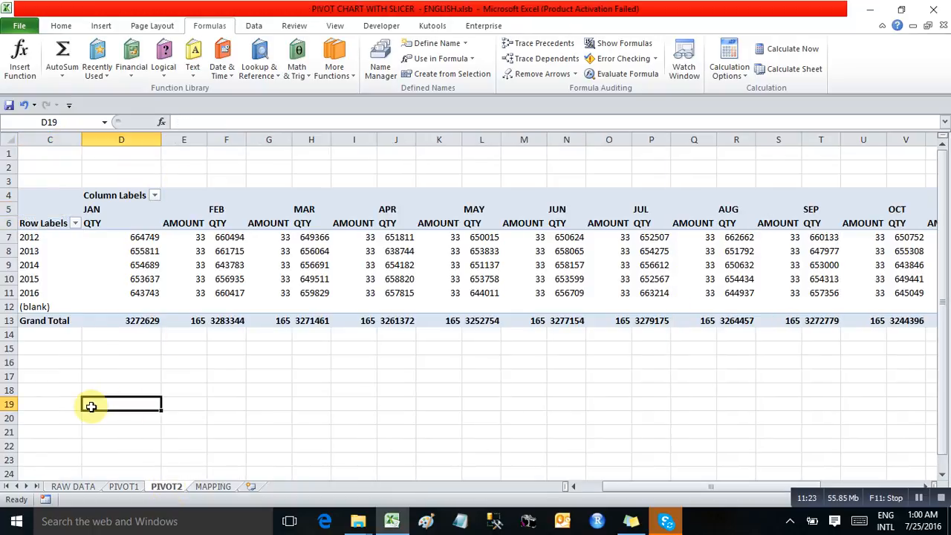
{"action": "key", "text": "Left"}
{"action": "key", "text": "ctrl+space"}
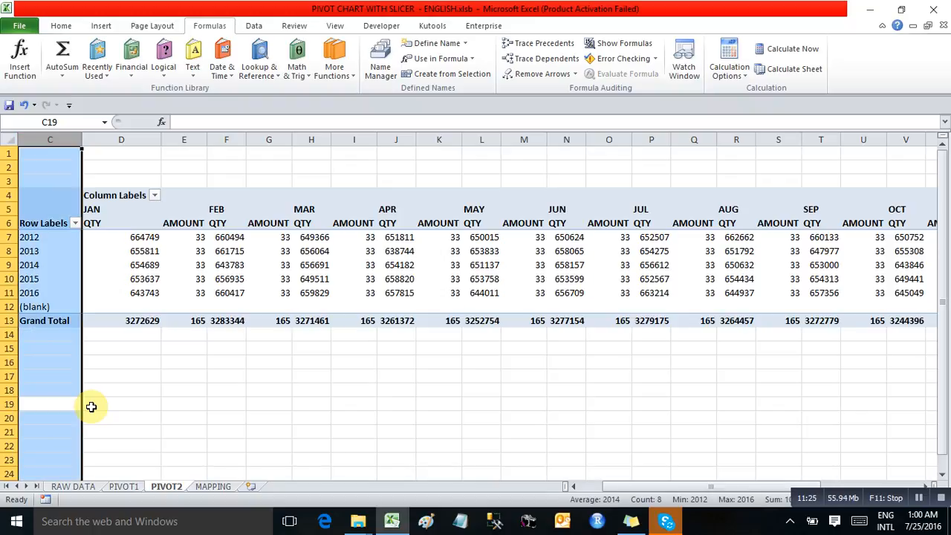
{"action": "key", "text": "shift+Right"}
{"action": "key", "text": "shift+Right"}
{"action": "key", "text": "shift+Right"}
{"action": "key", "text": "shift+Right"}
{"action": "key", "text": "shift+Right"}
{"action": "key", "text": "shift+Right"}
{"action": "key", "text": "shift+Right"}
{"action": "key", "text": "shift+Right"}
{"action": "key", "text": "shift+Right"}
{"action": "key", "text": "shift+Right"}
{"action": "key", "text": "shift+Right"}
{"action": "key", "text": "shift+Right"}
{"action": "key", "text": "shift+Right"}
{"action": "key", "text": "shift+Right"}
{"action": "key", "text": "shift+Right"}
{"action": "key", "text": "shift+Right"}
{"action": "key", "text": "shift+Right"}
{"action": "key", "text": "shift+Right"}
{"action": "key", "text": "shift+Right"}
{"action": "key", "text": "shift+Right"}
{"action": "key", "text": "shift+Right"}
{"action": "key", "text": "shift+Right"}
{"action": "key", "text": "shift+Right"}
{"action": "key", "text": "shift+Right"}
{"action": "key", "text": "shift+Right"}
{"action": "key", "text": "shift+Right"}
{"action": "key", "text": "shift+Right"}
{"action": "key", "text": "shift+Right"}
{"action": "key", "text": "shift+Right"}
{"action": "key", "text": "shift+Right"}
{"action": "key", "text": "shift+Right"}
{"action": "key", "text": "shift+Right"}
{"action": "key", "text": "shift+Right"}
{"action": "key", "text": "shift+Right"}
{"action": "key", "text": "shift+Right"}
{"action": "key", "text": "shift+Right"}
{"action": "key", "text": "shift+Right"}
{"action": "key", "text": "shift+Right"}
{"action": "key", "text": "shift+Right"}
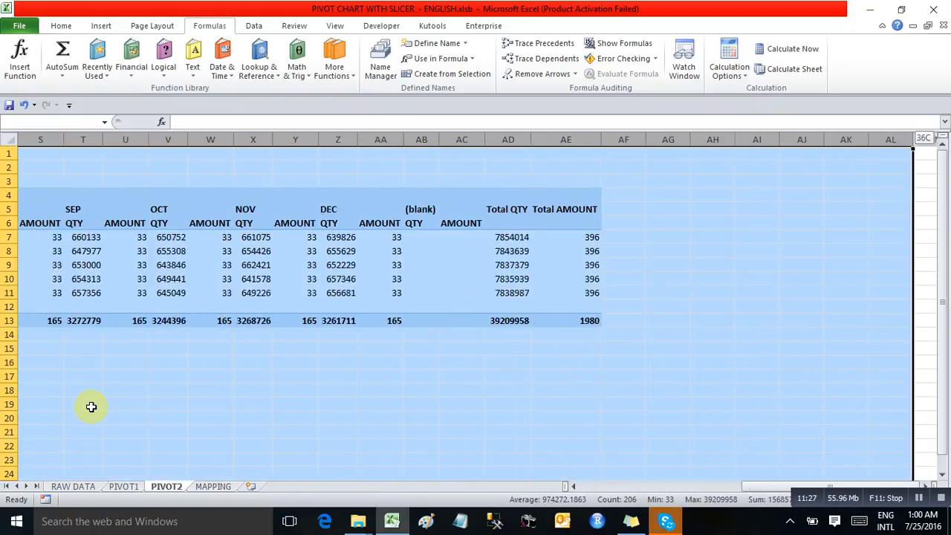
{"action": "key", "text": "ctrl+minus"}
- Insert a PivotTable at cell C2 of the PIVOT2 sheet, using the named range DYN_RNG2 as its source
{"action": "key", "text": "Right"}
{"action": "key", "text": "Left"}
{"action": "key", "text": "Down"}
{"action": "key", "text": "ctrl+Up"}
{"action": "key", "text": "Down"}
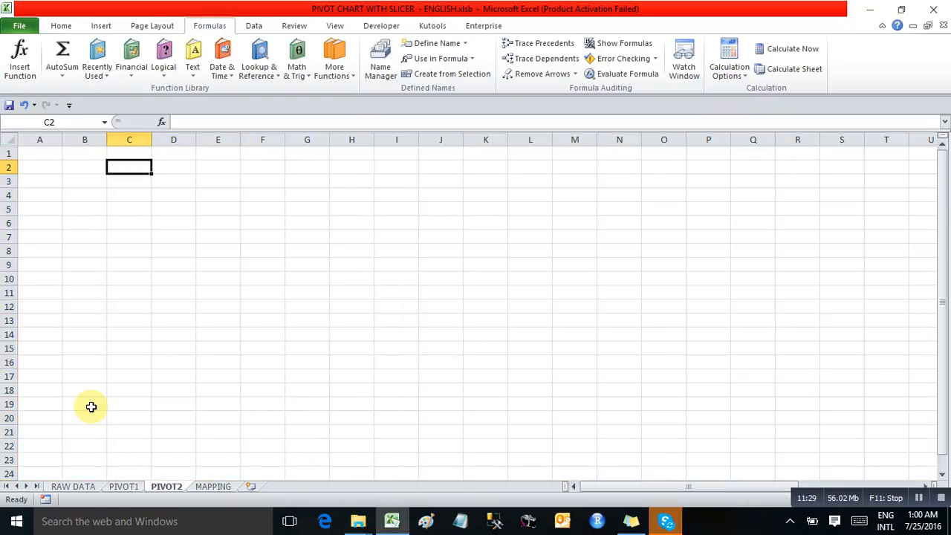
{"action": "left_click", "coordinate": [101, 30]}
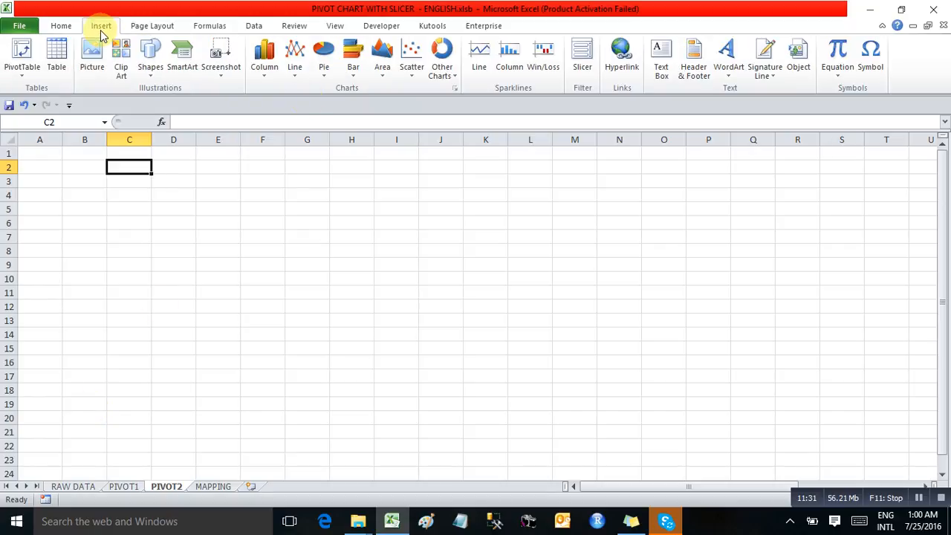
{"action": "left_click", "coordinate": [22, 72]}
{"action": "left_click", "coordinate": [33, 91]}
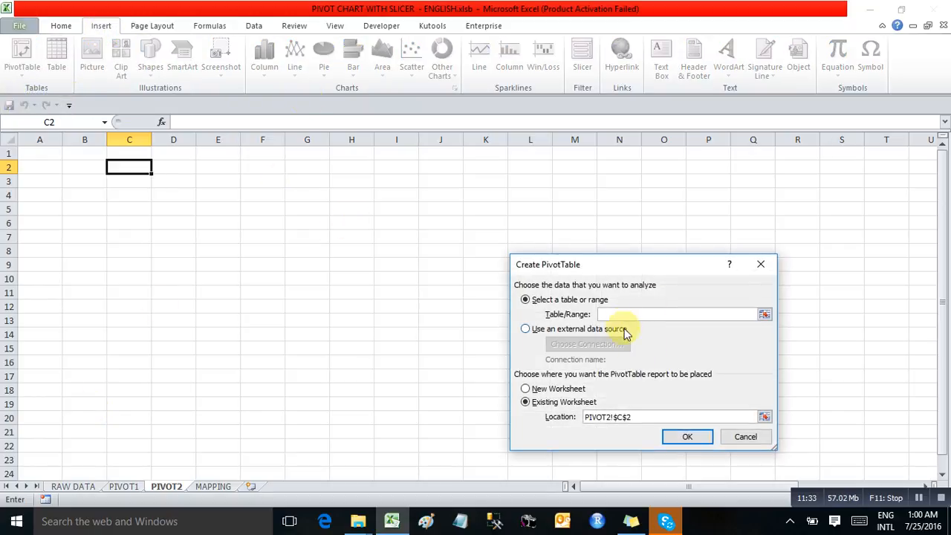
{"action": "left_click", "coordinate": [211, 24]}
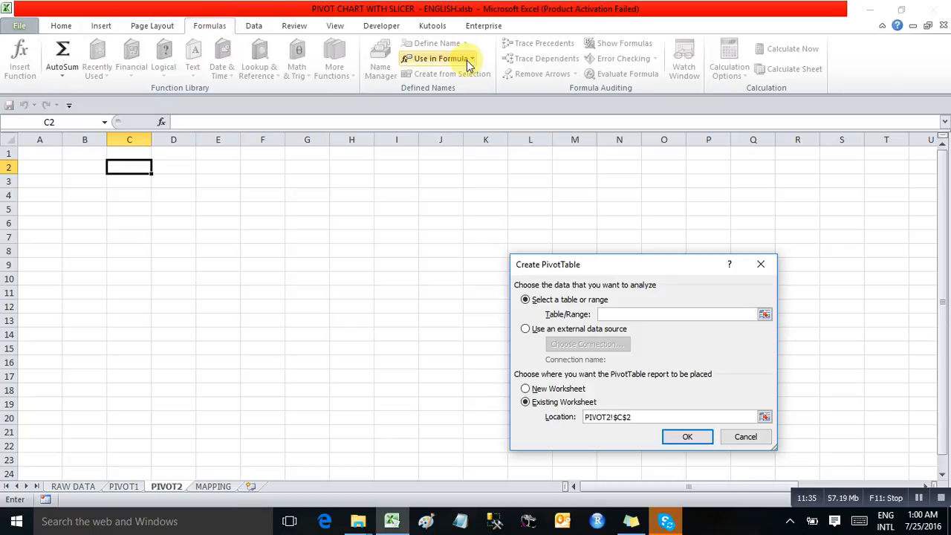
{"action": "left_click", "coordinate": [455, 57]}
{"action": "left_click", "coordinate": [431, 91]}
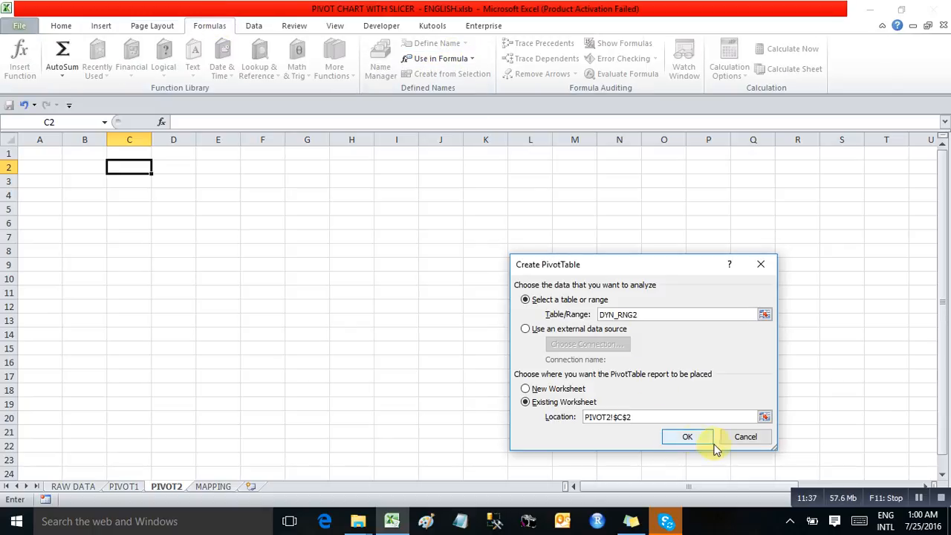
{"action": "left_click", "coordinate": [690, 438]}
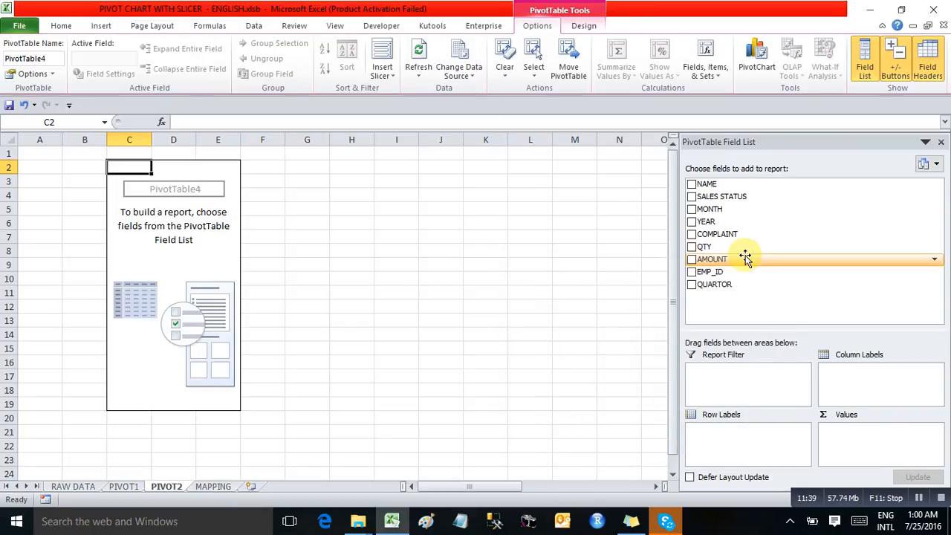
- Compare how far down the RAW DATA records and the PIVOT1 PivotTable extend, and return to the PIVOT2 sheet
{"action": "left_click", "coordinate": [123, 485]}
{"action": "key", "text": "Home"}
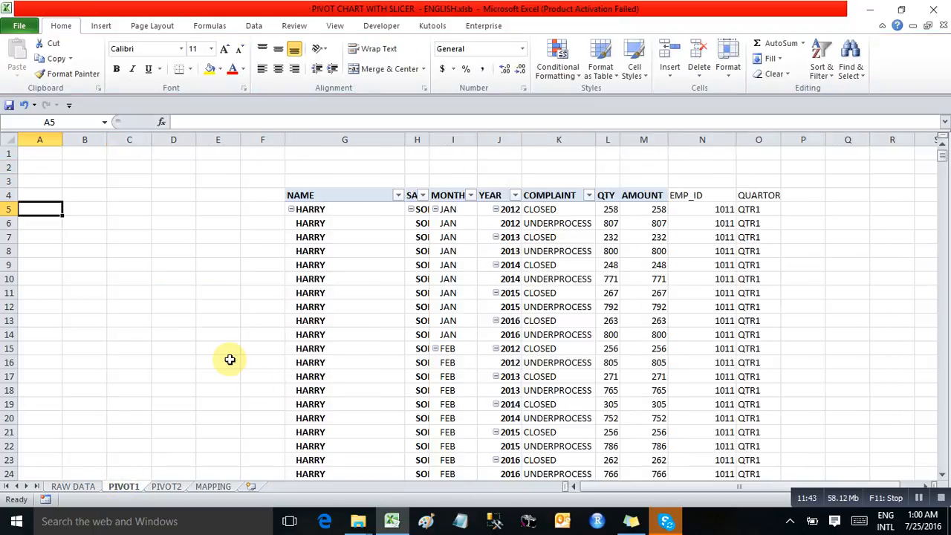
{"action": "left_click", "coordinate": [448, 320]}
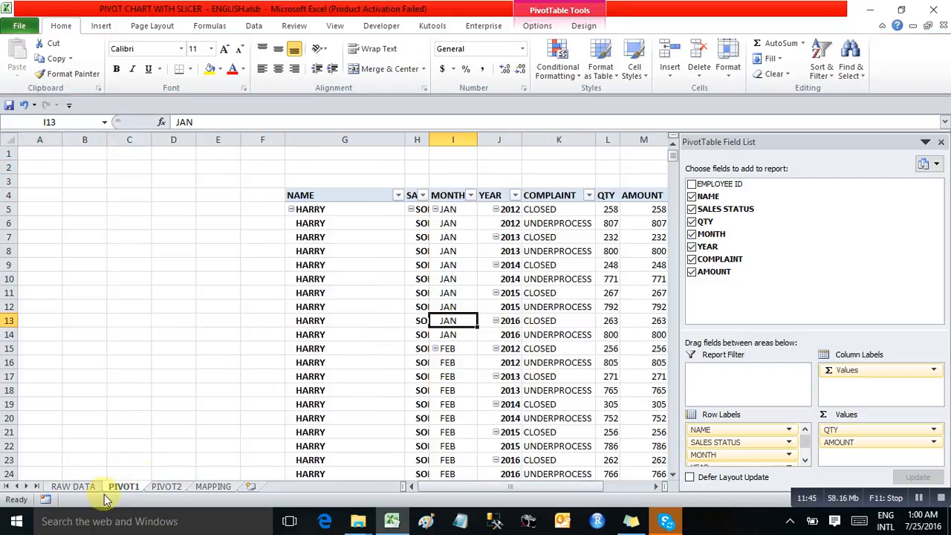
{"action": "left_click", "coordinate": [73, 486]}
{"action": "key", "text": "ctrl+Down"}
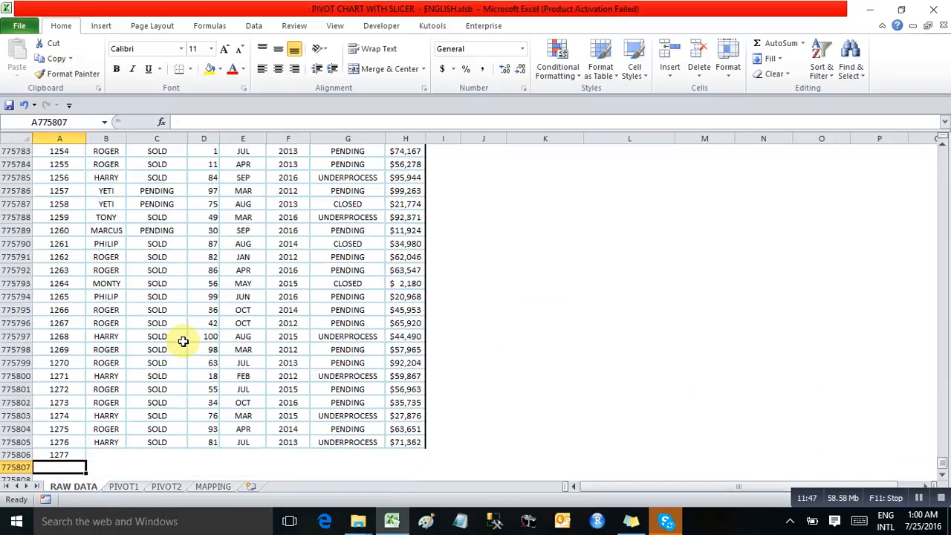
{"action": "left_click", "coordinate": [123, 486]}
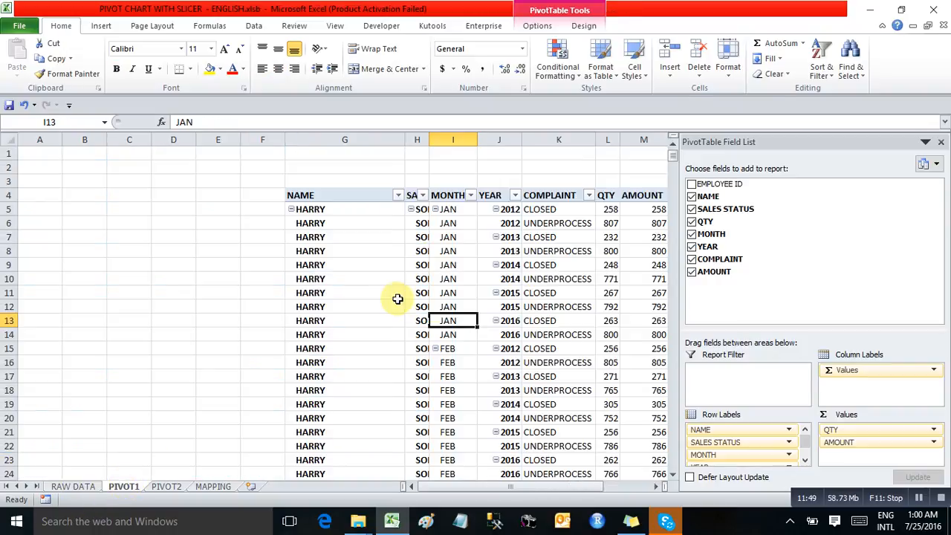
{"action": "left_click", "coordinate": [395, 297]}
{"action": "key", "text": "ctrl+Down"}
{"action": "key", "text": "Up"}
{"action": "key", "text": "Up"}
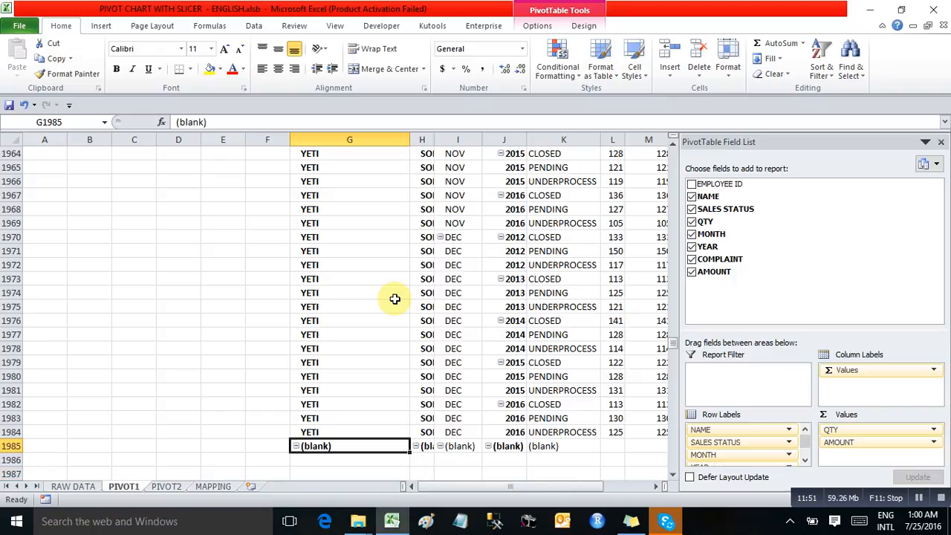
{"action": "key", "text": "ctrl+Up"}
{"action": "key", "text": "ctrl+Up"}
{"action": "key", "text": "Down"}
{"action": "key", "text": "Down"}
{"action": "key", "text": "Left"}
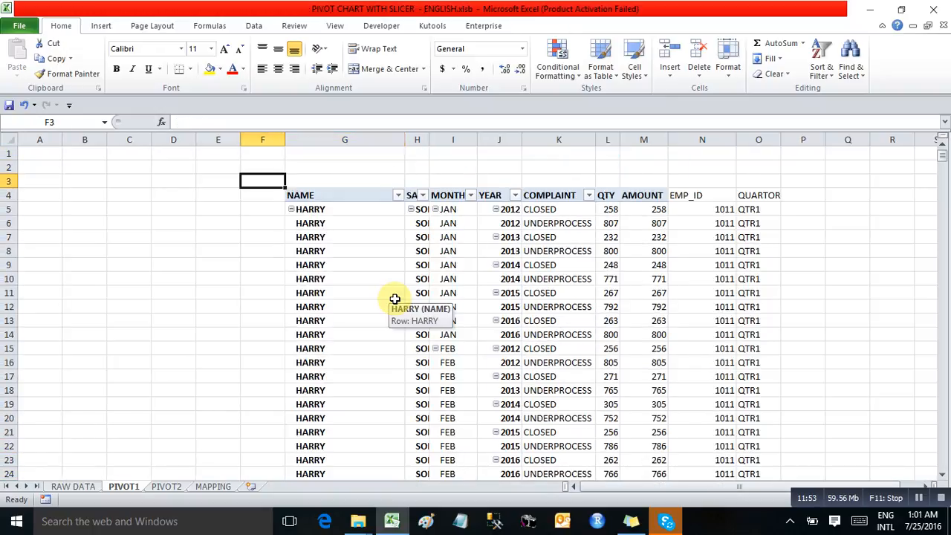
{"action": "left_click", "coordinate": [165, 487]}
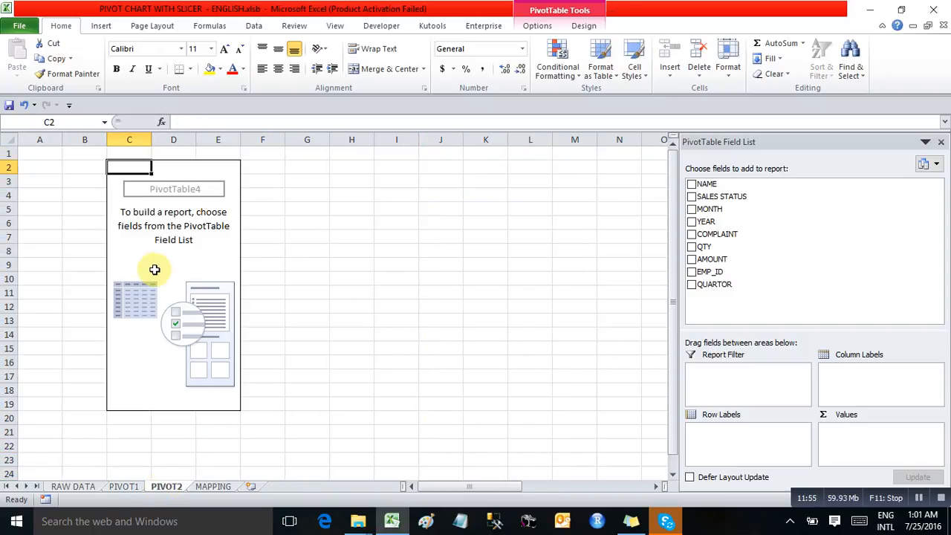
{"action": "left_click", "coordinate": [154, 266]}
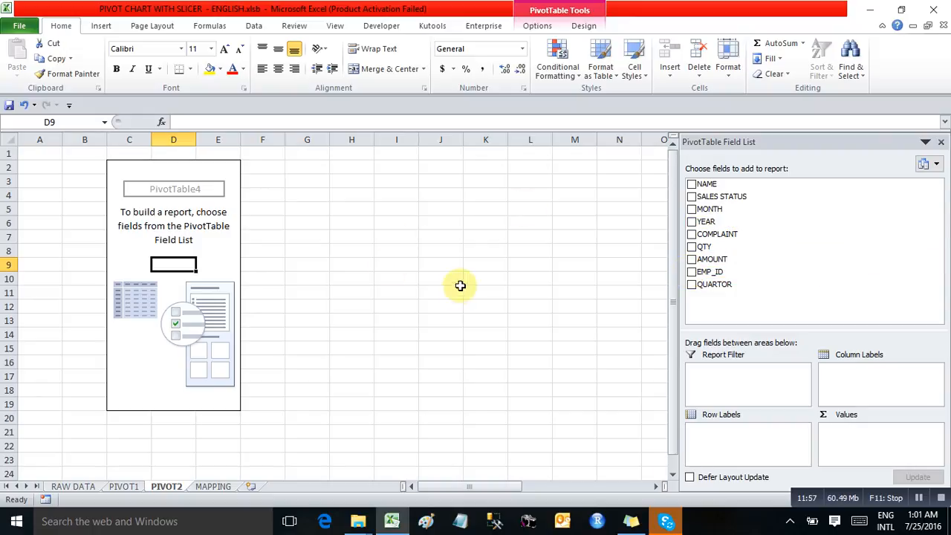
{"action": "left_click_drag", "start_coordinate": [355, 221], "coordinate": [463, 434]}
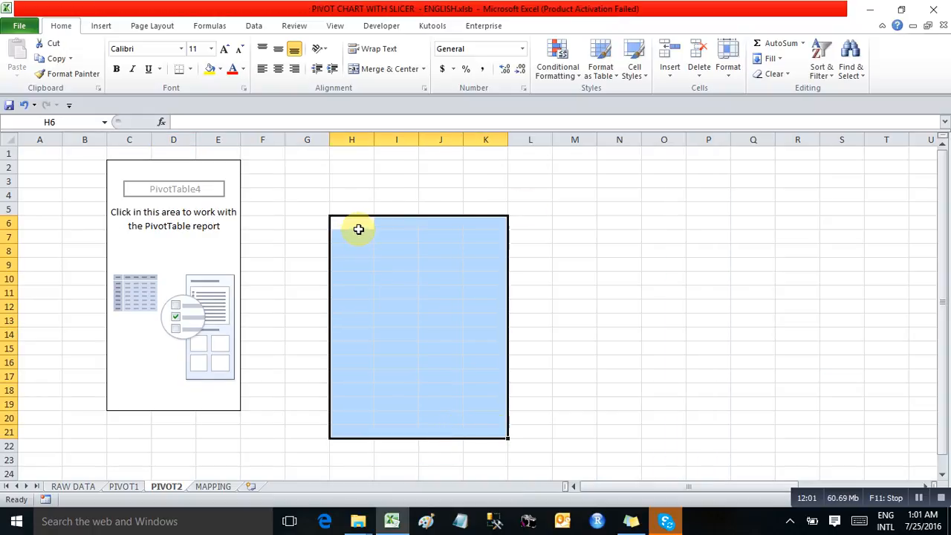
{"action": "left_click_drag", "start_coordinate": [358, 230], "coordinate": [421, 274]}
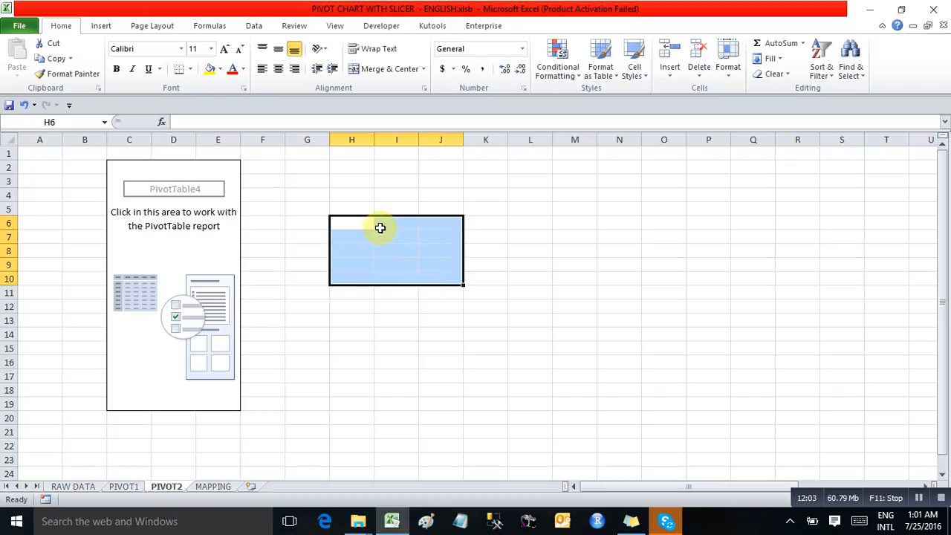
{"action": "left_click_drag", "start_coordinate": [379, 228], "coordinate": [429, 235]}
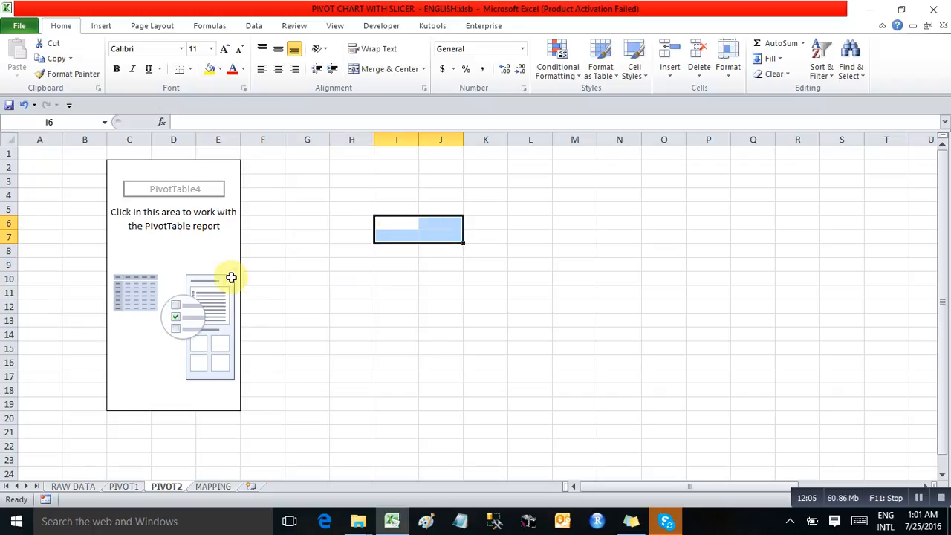
- Lay out the new PivotTable with YEAR as row labels, QUARTOR as column labels, and QTY and AMOUNT as values
{"action": "left_click", "coordinate": [185, 260]}
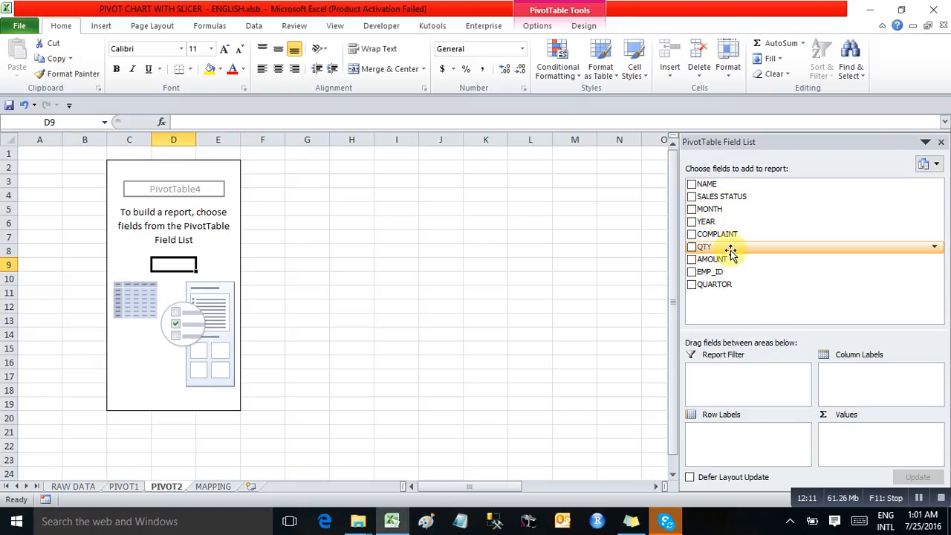
{"action": "left_click_drag", "start_coordinate": [709, 221], "coordinate": [734, 434]}
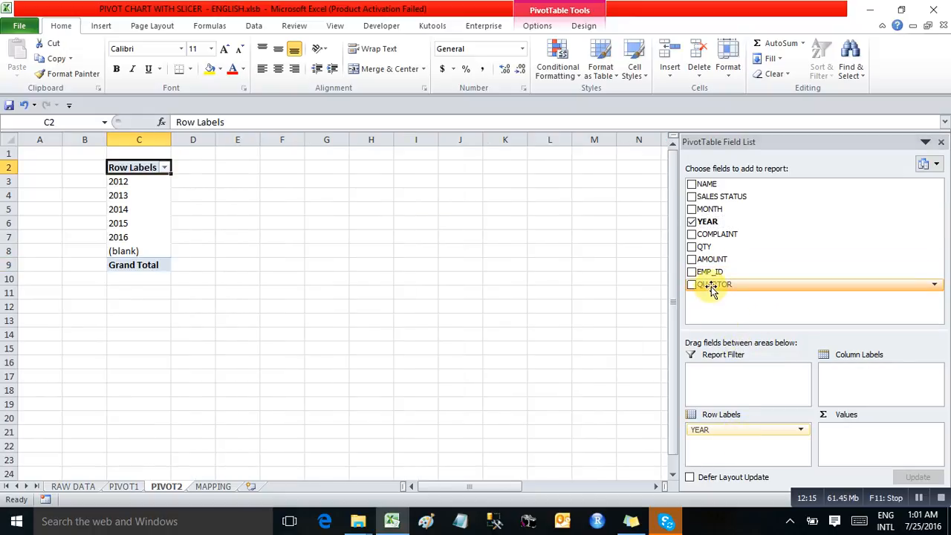
{"action": "left_click_drag", "start_coordinate": [714, 285], "coordinate": [847, 384]}
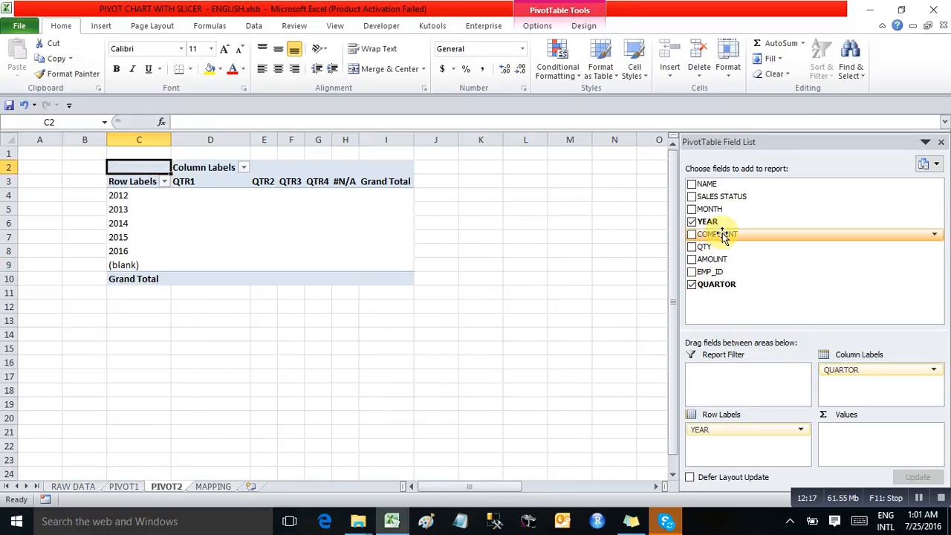
{"action": "left_click_drag", "start_coordinate": [708, 245], "coordinate": [849, 430]}
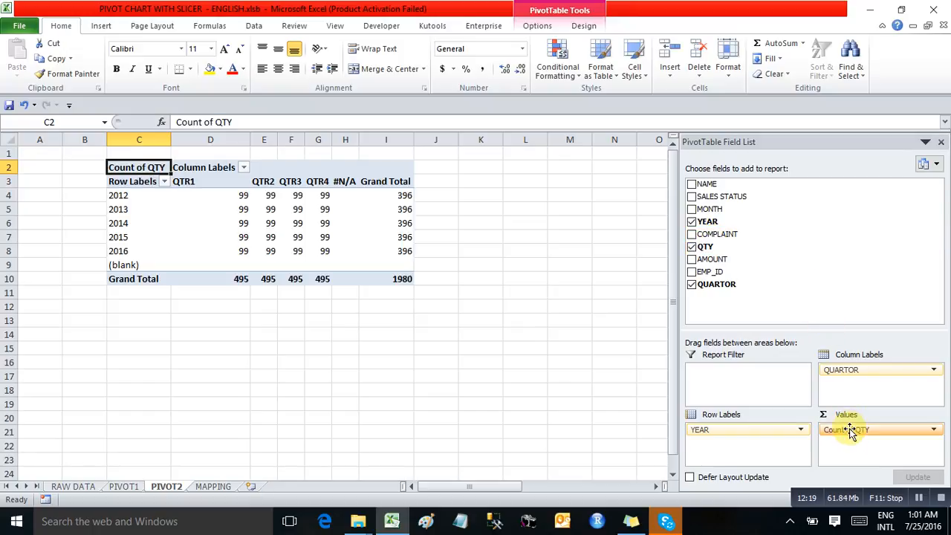
{"action": "left_click_drag", "start_coordinate": [712, 260], "coordinate": [845, 443]}
{"action": "left_click", "coordinate": [243, 223]}
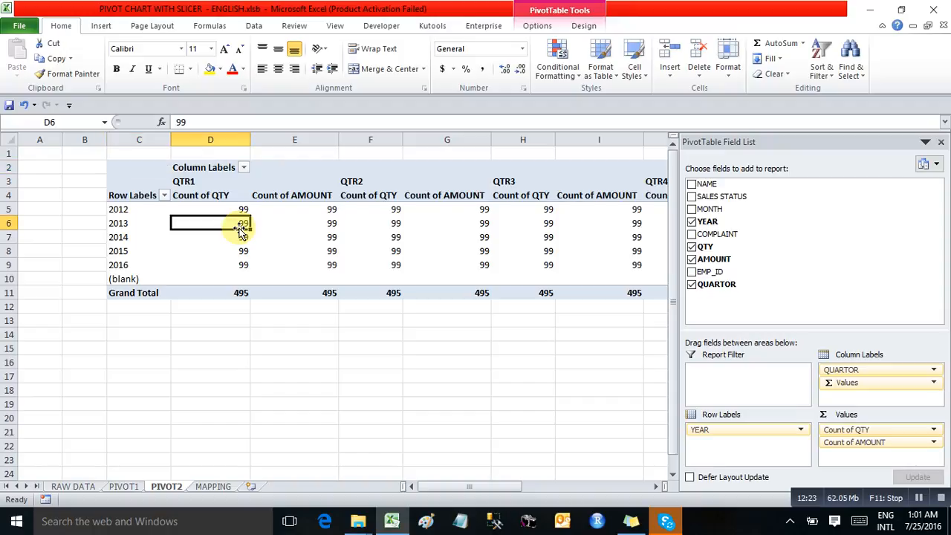
{"action": "right_click", "coordinate": [221, 195]}
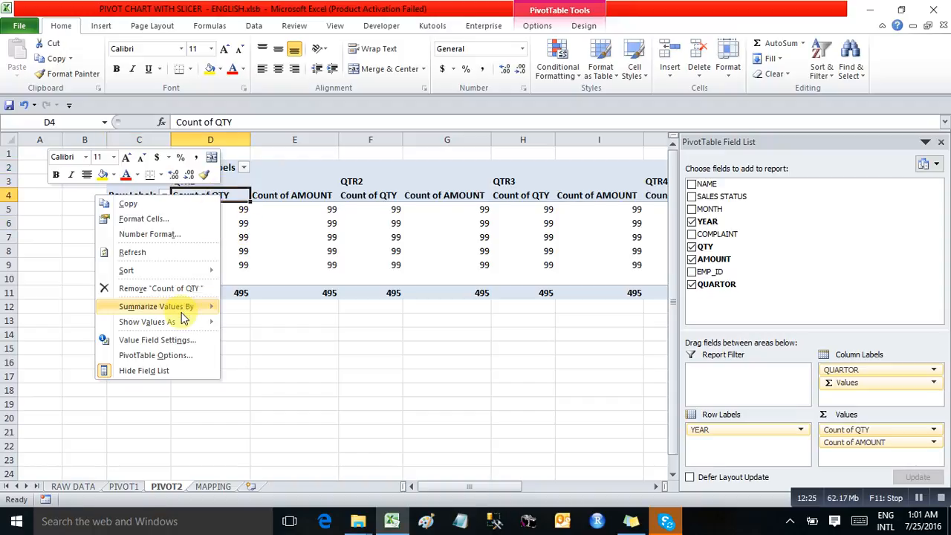
{"action": "left_click", "coordinate": [347, 258]}
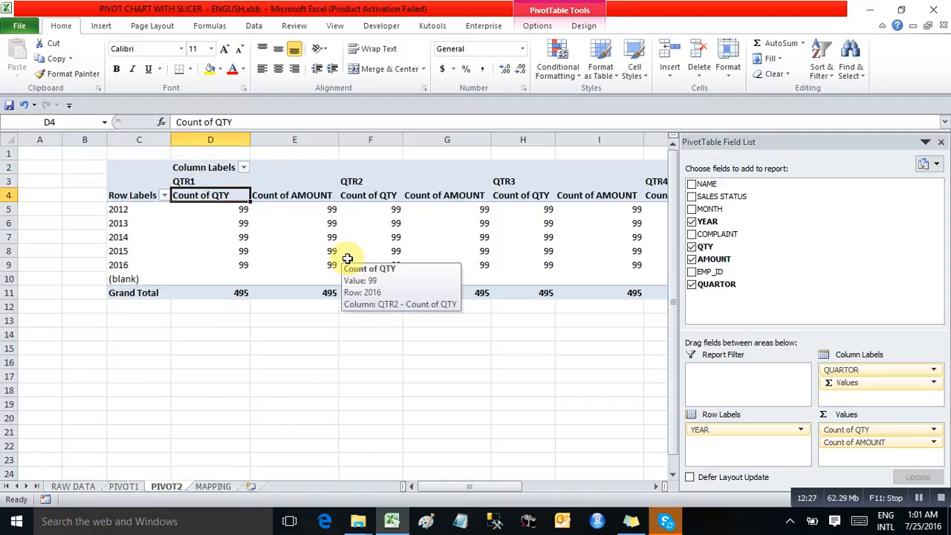
{"action": "left_click", "coordinate": [110, 364]}
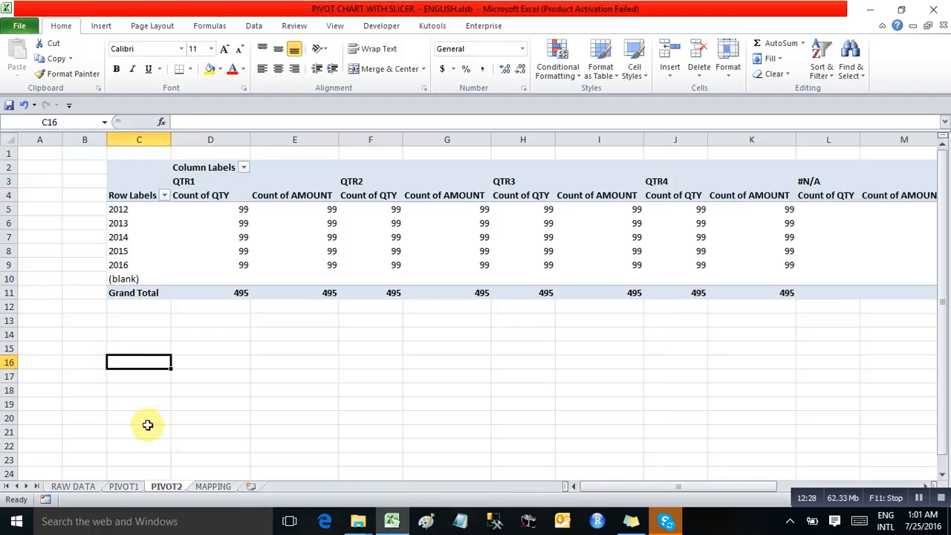
- Review the notes on the RAW DATA sheet about what to consider when a data set is large
{"action": "left_click", "coordinate": [90, 487]}
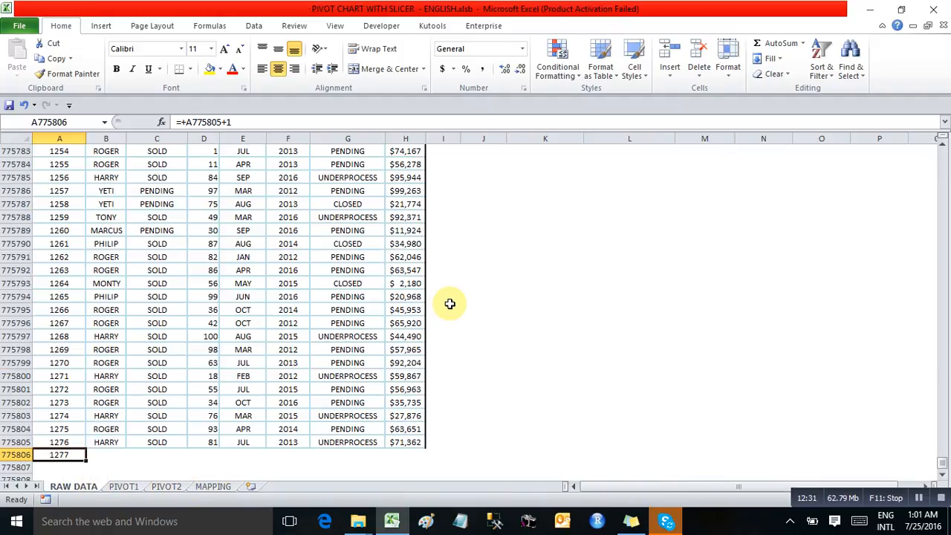
{"action": "key", "text": "ctrl+Home"}
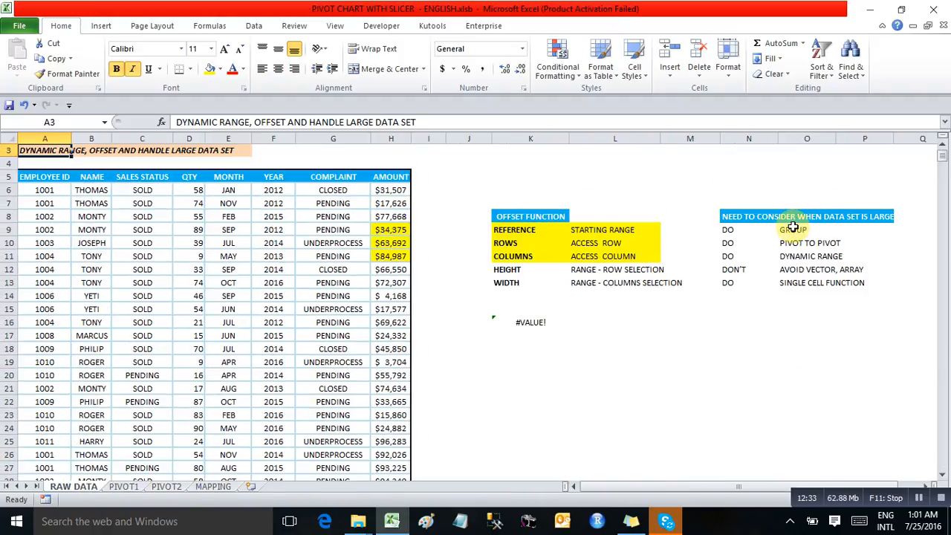
{"action": "left_click_drag", "start_coordinate": [789, 230], "coordinate": [807, 271]}
{"action": "left_click", "coordinate": [797, 285]}
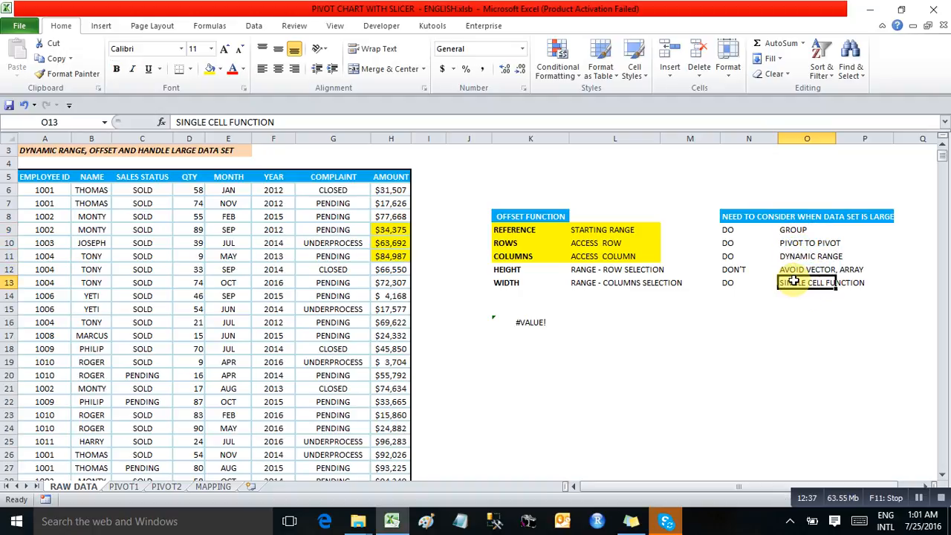
{"action": "key", "text": "Up"}
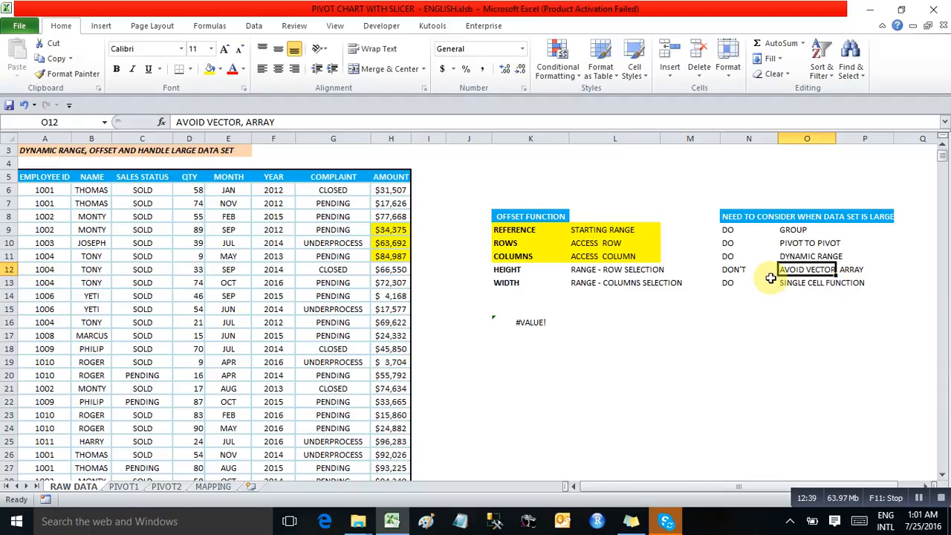
{"action": "left_click", "coordinate": [795, 288]}
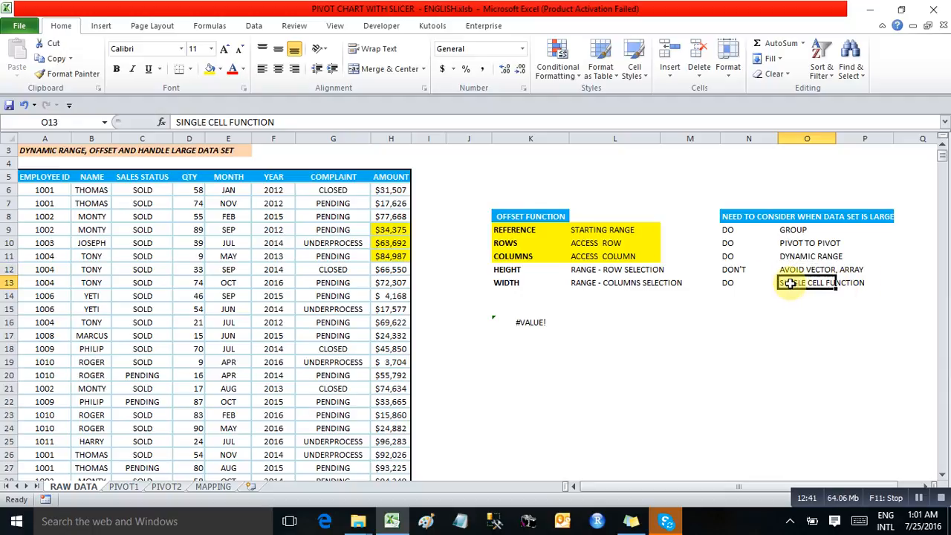
{"action": "left_click", "coordinate": [785, 355]}
{"action": "left_click", "coordinate": [796, 285]}
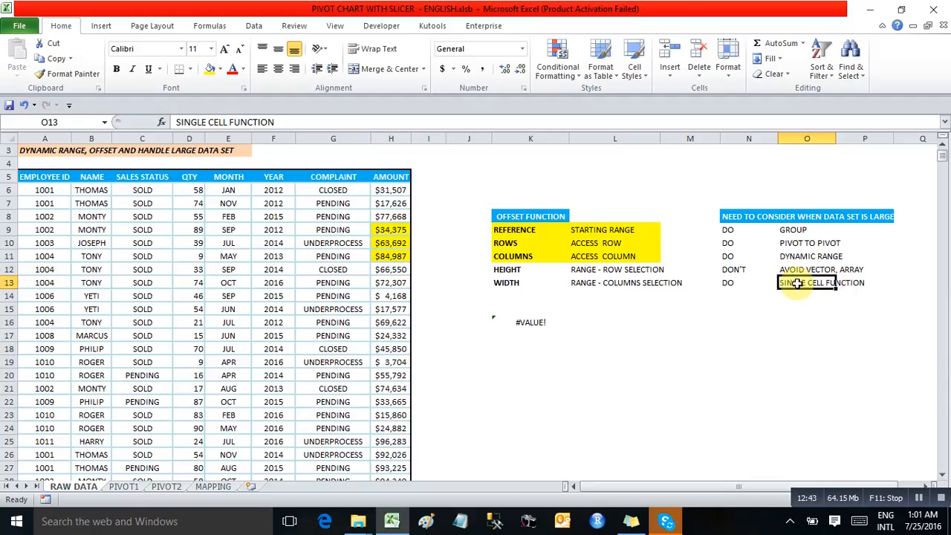
{"action": "left_click_drag", "start_coordinate": [430, 186], "coordinate": [428, 236]}
{"action": "key", "text": "ctrl+Up"}
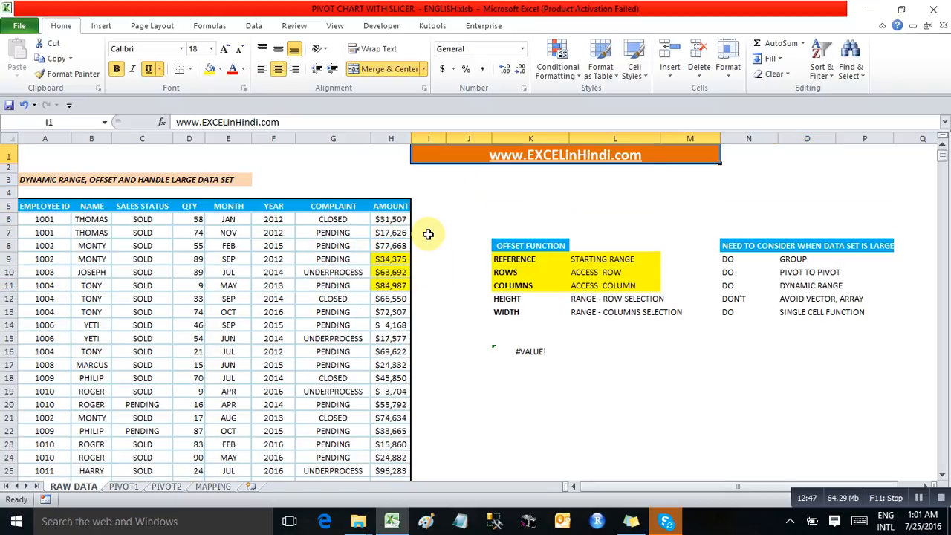
{"action": "key", "text": "Down"}
{"action": "key", "text": "Down"}
{"action": "key", "text": "Left"}
{"action": "key", "text": "Left"}
{"action": "key", "text": "Down"}
{"action": "key", "text": "Down"}
{"action": "key", "text": "Left"}
{"action": "key", "text": "Left"}
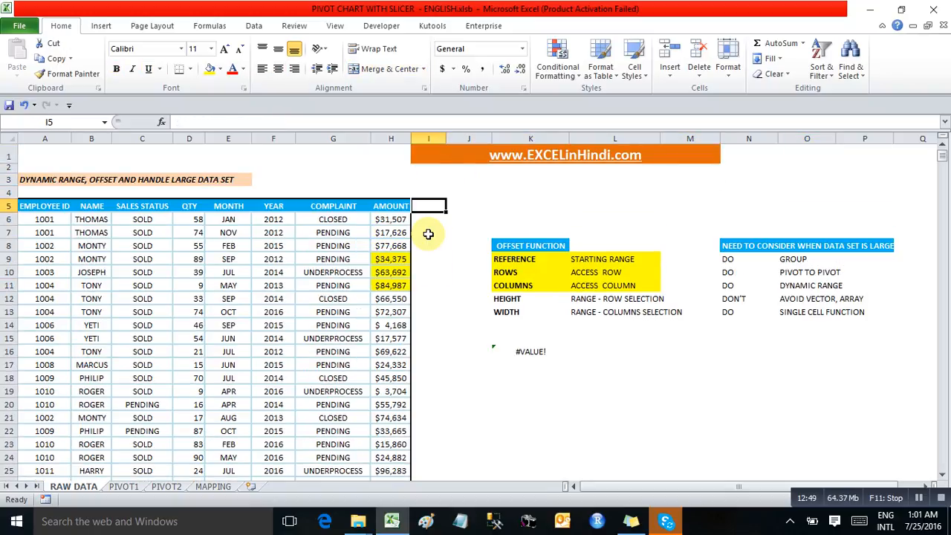
{"action": "left_click", "coordinate": [493, 180]}
{"action": "key", "text": "Up"}
{"action": "key", "text": "Up"}
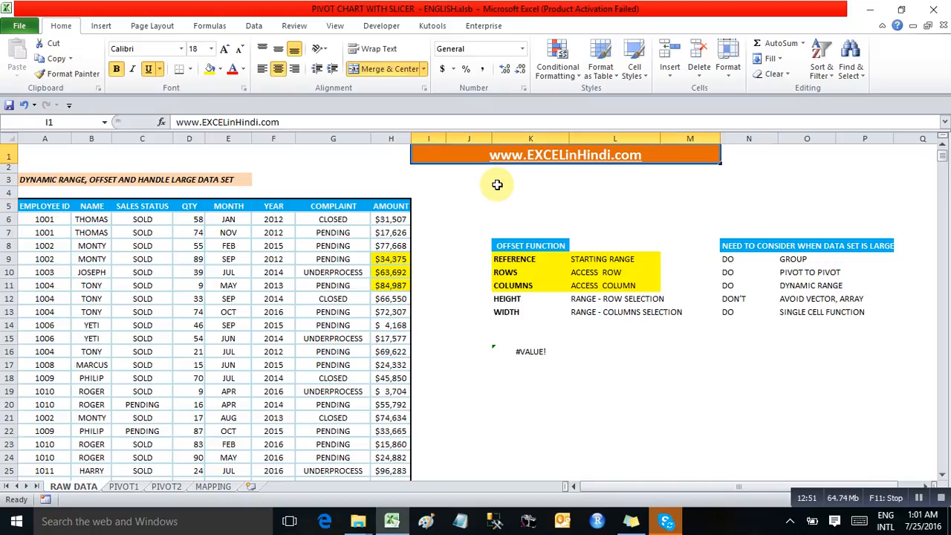
{"action": "key", "text": "Down"}
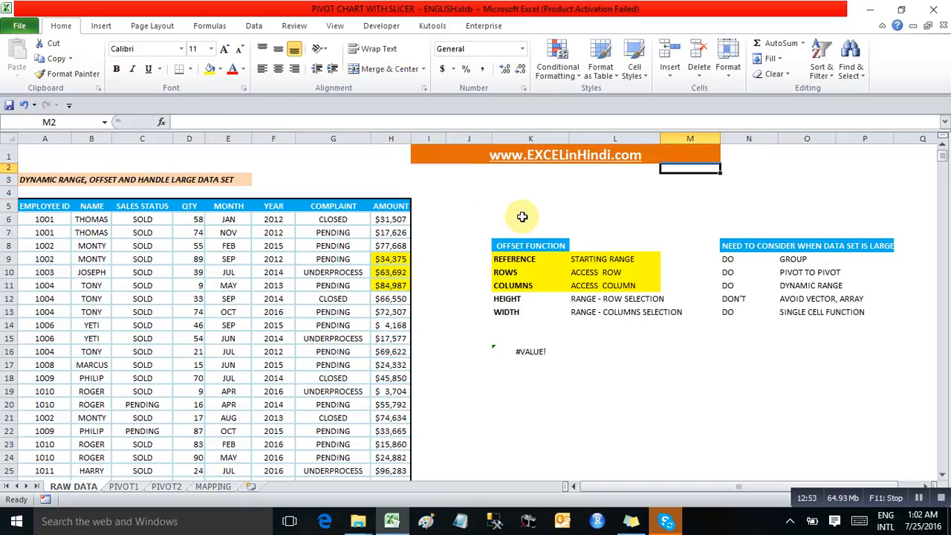